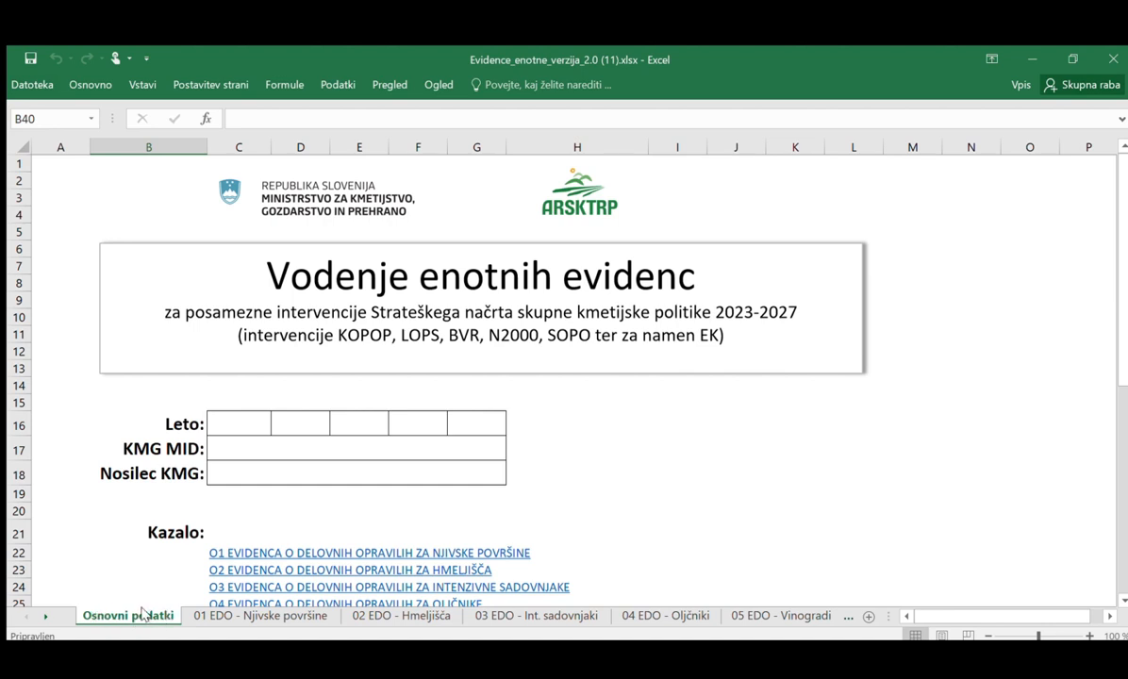
- Set the first Leto field on the Osnovni podatki sheet to 2023 and go through the KMG MID and Nosilec KMG fields
{"action": "left_click", "coordinate": [161, 427]}
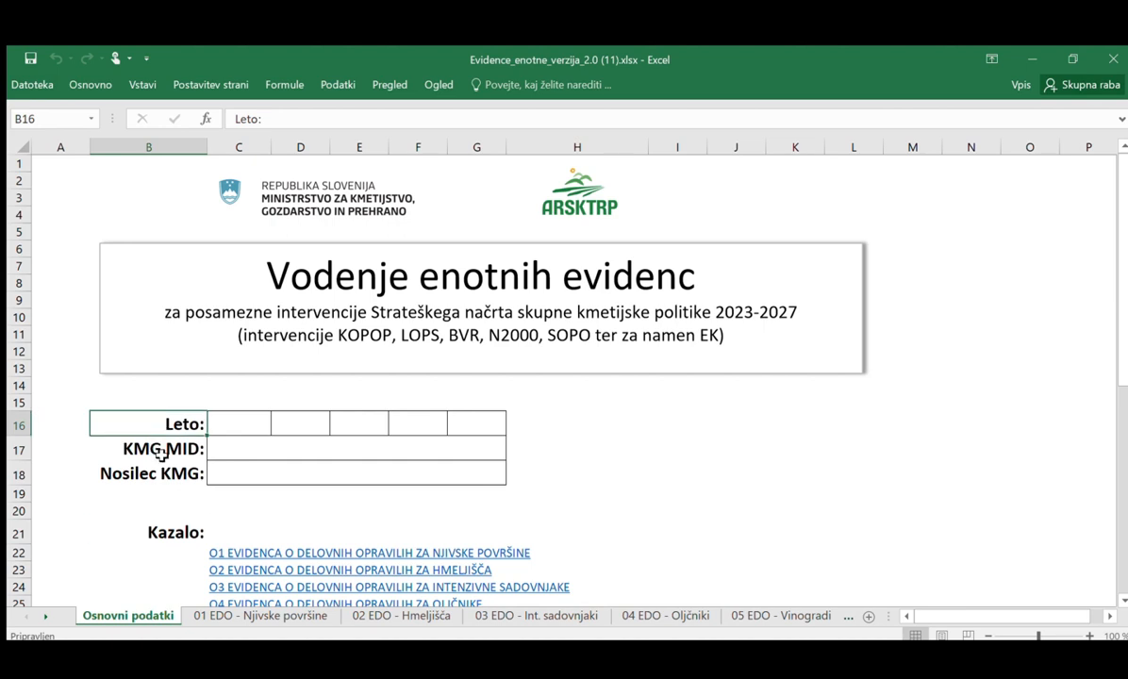
{"action": "left_click", "coordinate": [233, 426]}
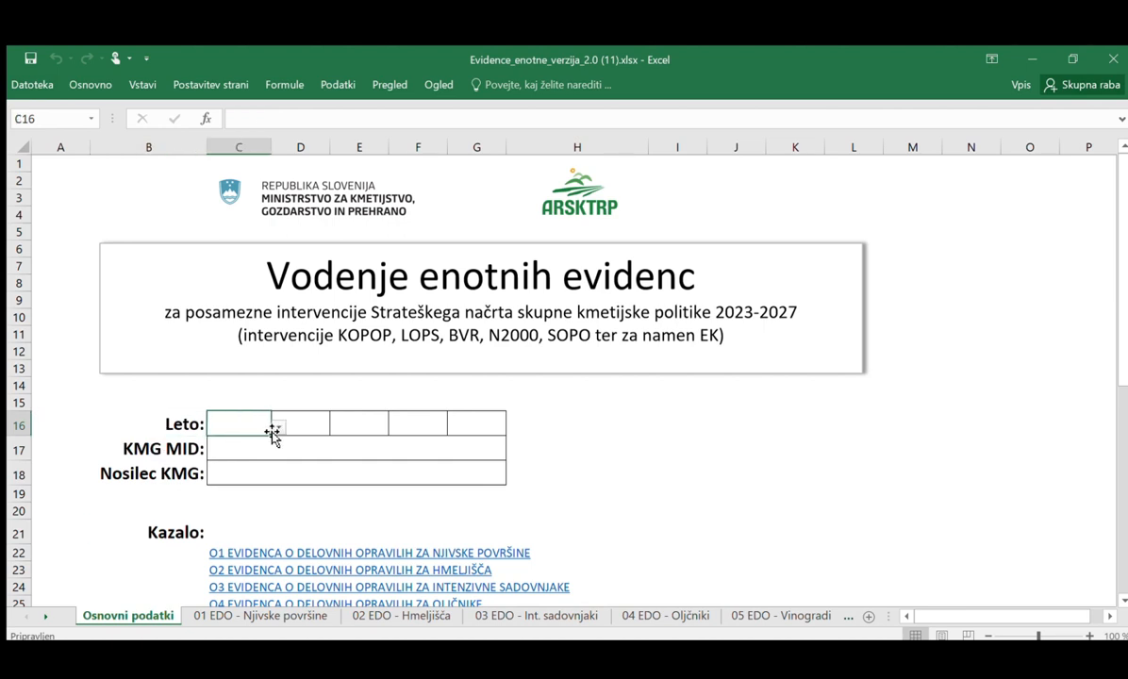
{"action": "left_click", "coordinate": [277, 428]}
{"action": "left_click", "coordinate": [259, 439]}
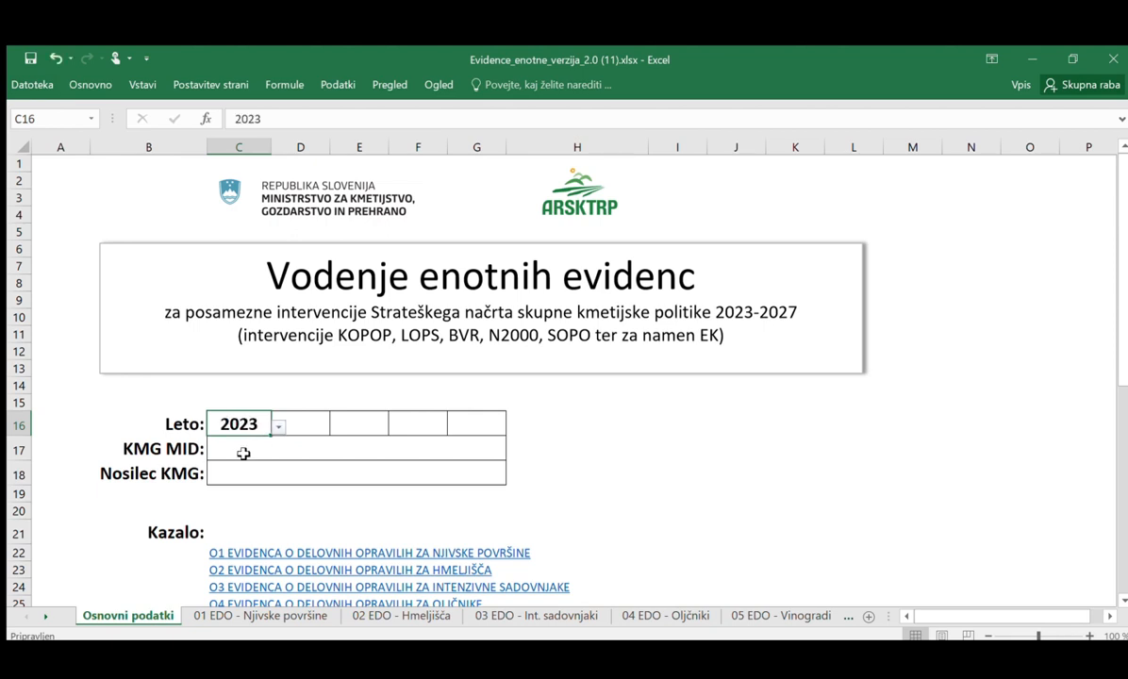
{"action": "left_click", "coordinate": [257, 453]}
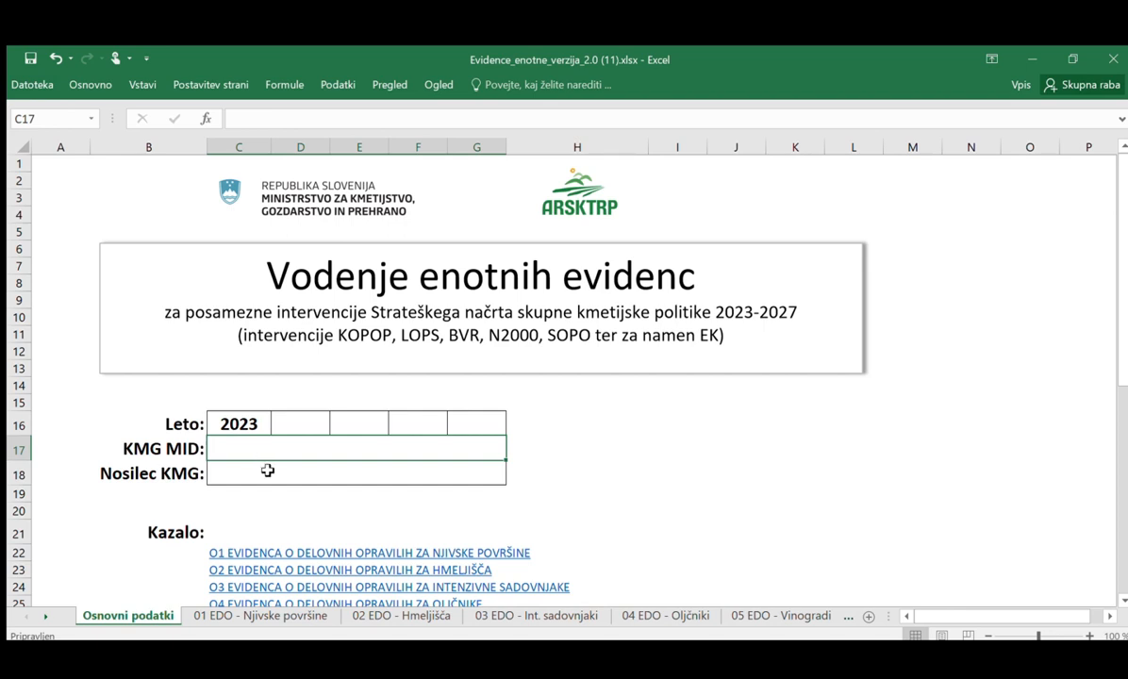
{"action": "left_click", "coordinate": [267, 475]}
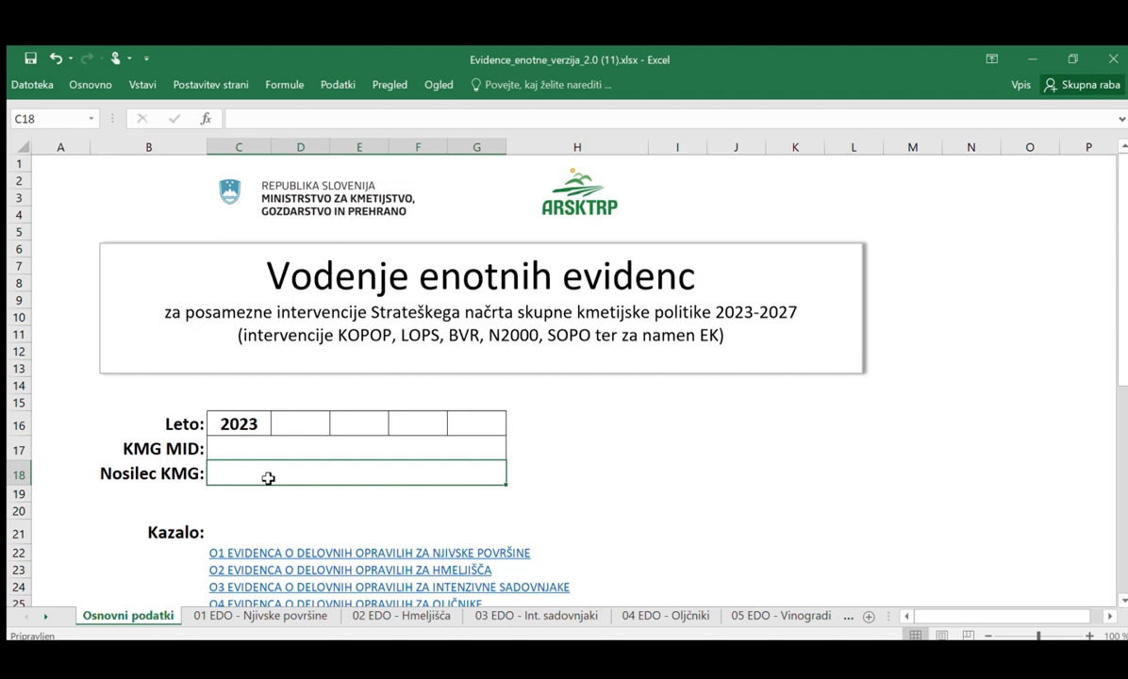
- Follow the Kazalo link to the O1 record for arable land and return to the start sheet
{"action": "scroll", "coordinate": [268, 479], "scroll_direction": "down", "scroll_amount": 4}
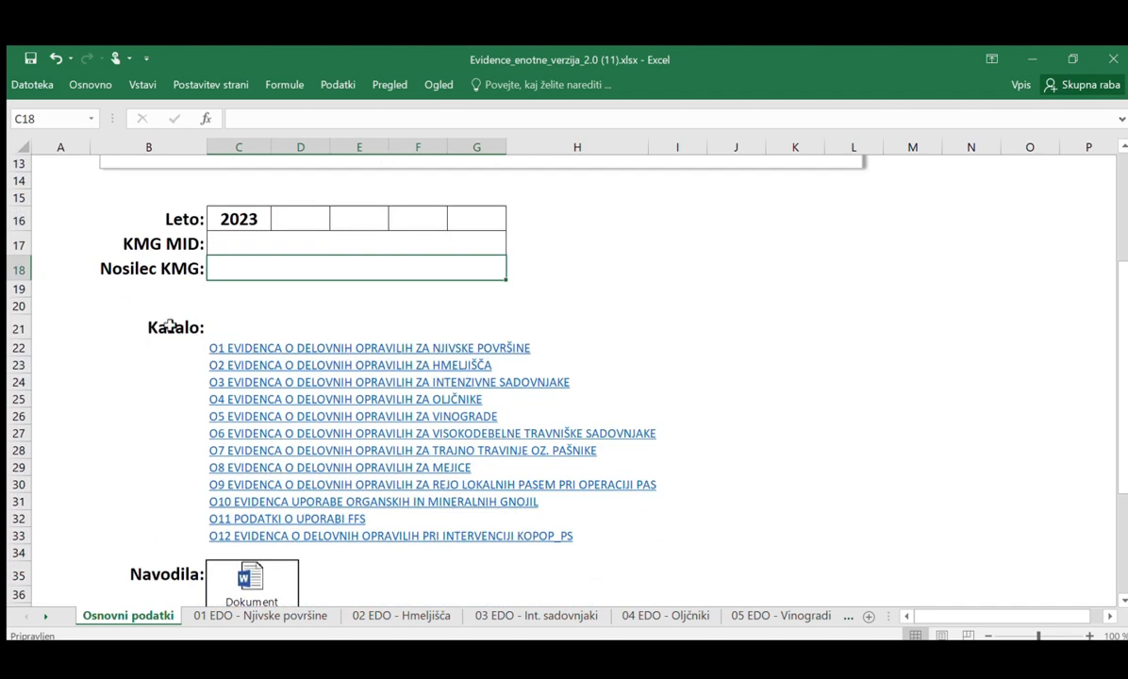
{"action": "left_click", "coordinate": [161, 324]}
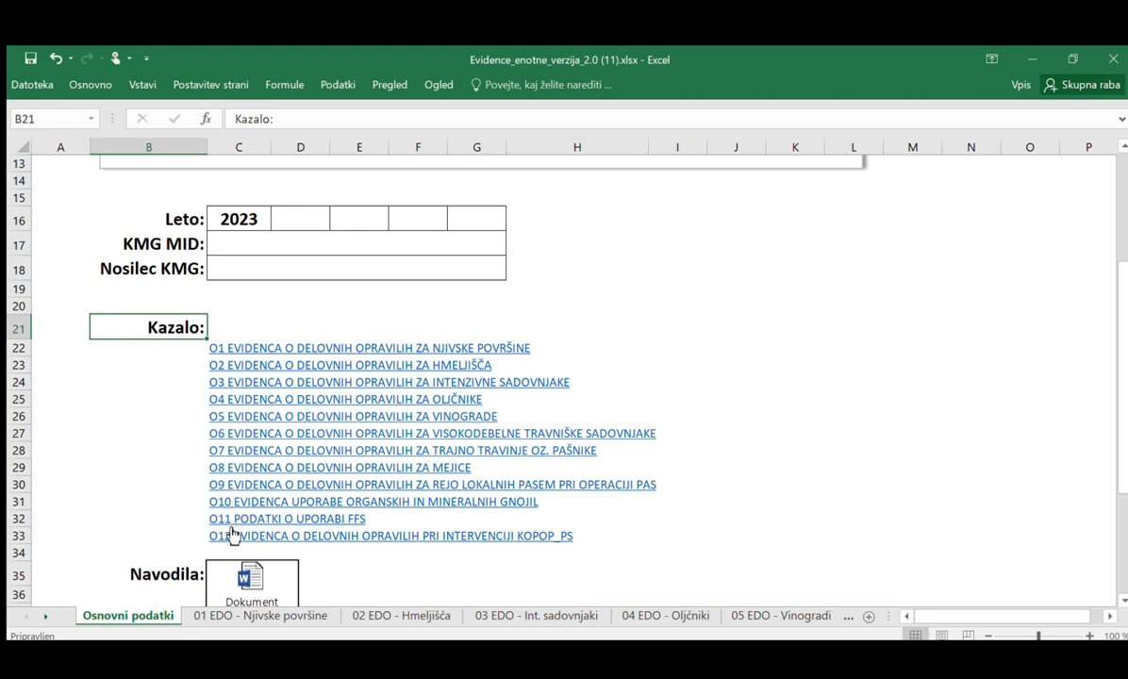
{"action": "left_click", "coordinate": [236, 349]}
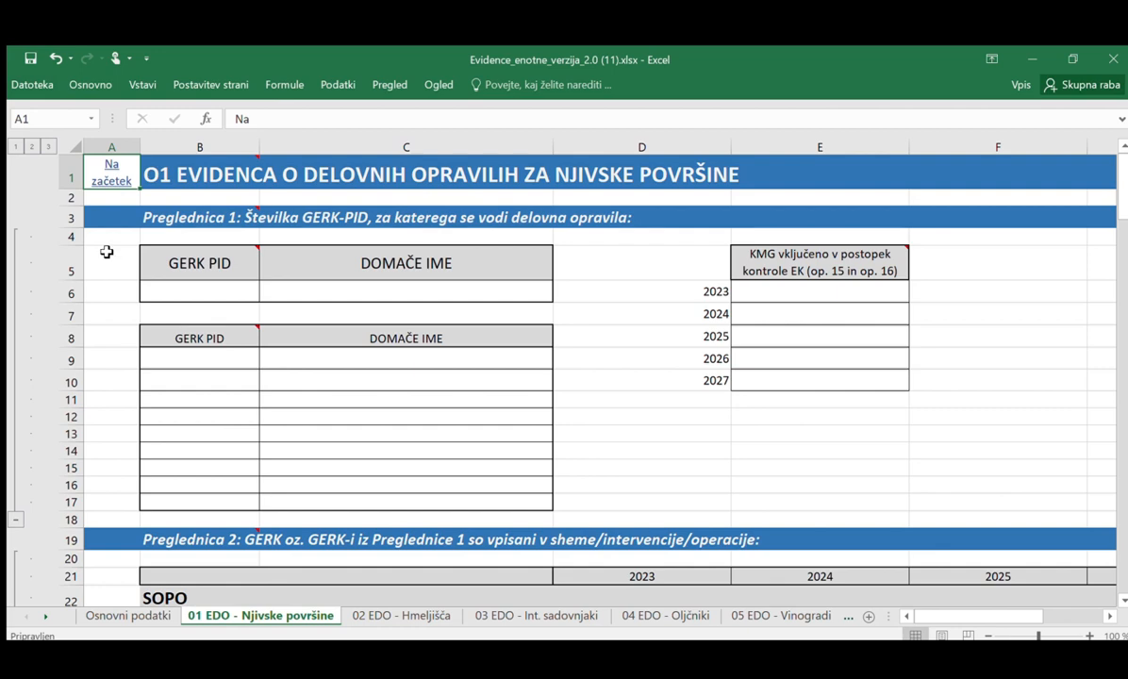
{"action": "left_click", "coordinate": [111, 184]}
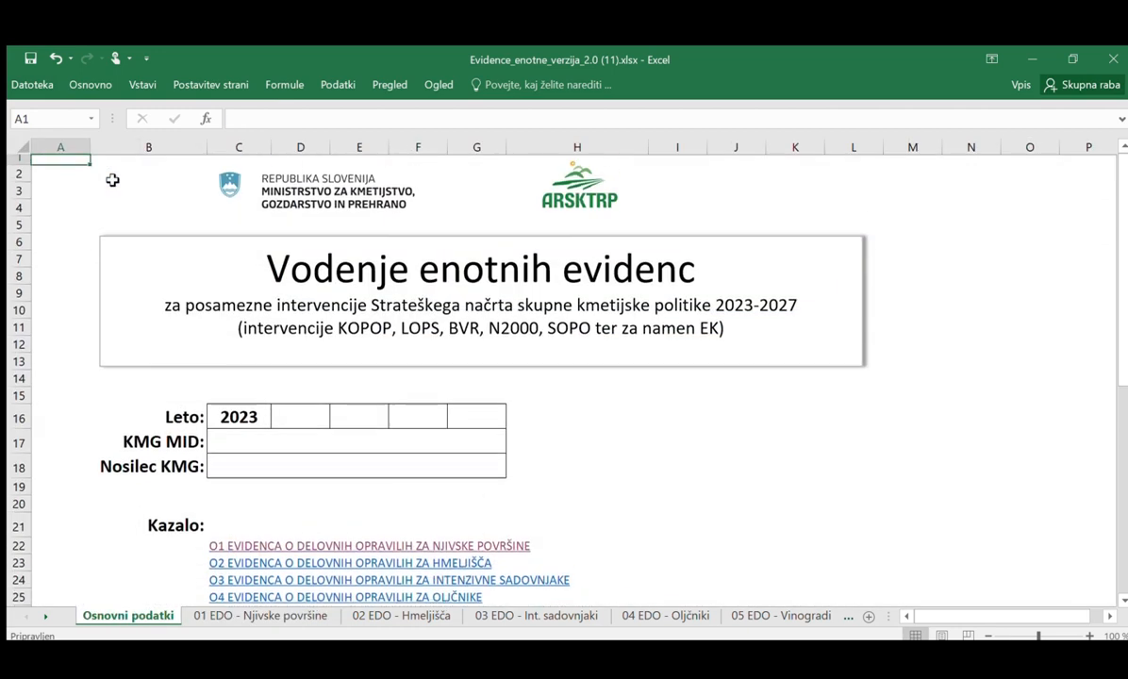
- Open the Word document embedded beside Navodila on the Osnovni podatki sheet
{"action": "scroll", "coordinate": [85, 496], "scroll_direction": "down", "scroll_amount": 6}
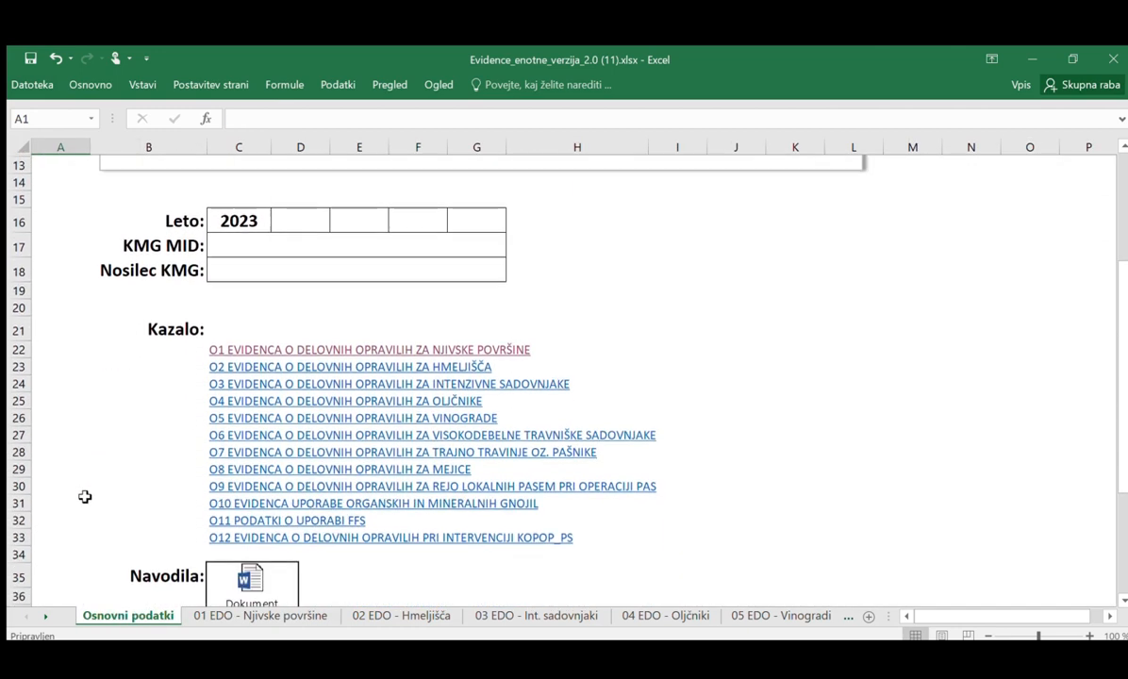
{"action": "left_click", "coordinate": [161, 448]}
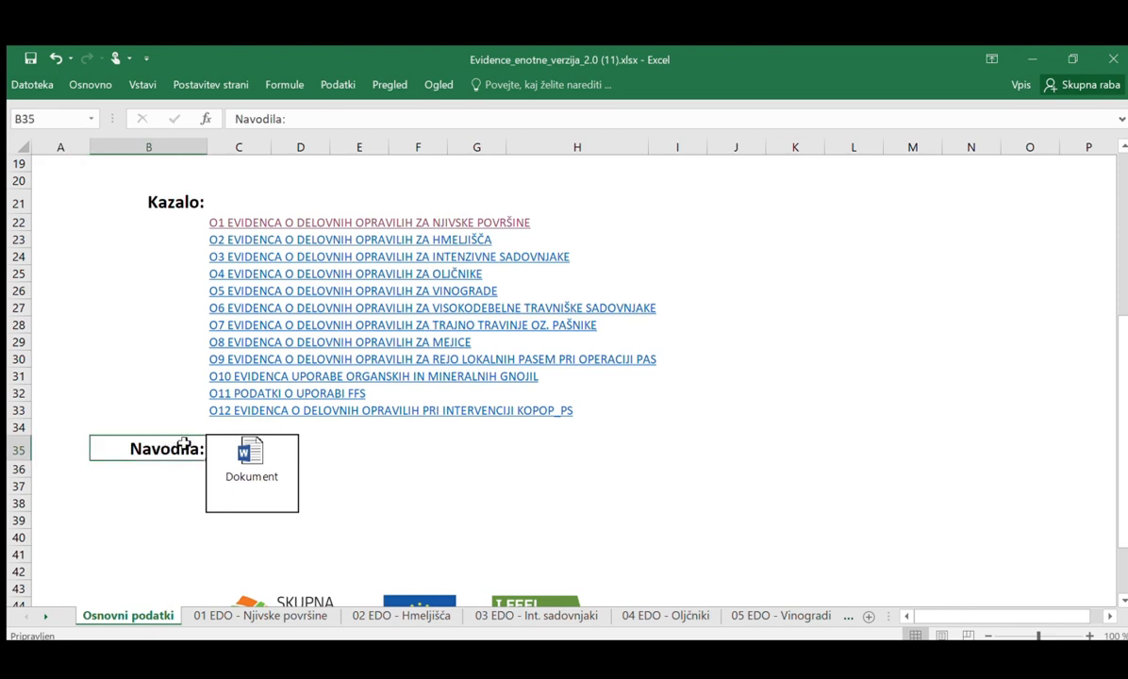
{"action": "left_click", "coordinate": [244, 464]}
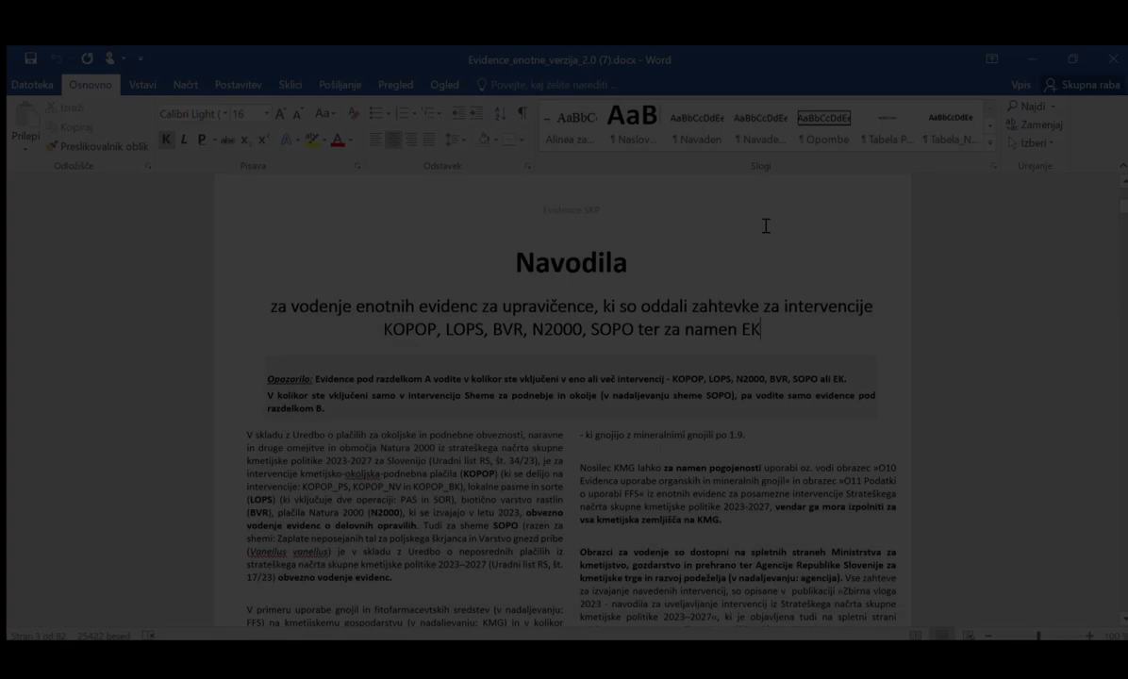
- Review the Navodila title, the Opozorilo box with the first paragraph, and the SOPO exception in parentheses by selecting each passage
{"action": "left_click_drag", "start_coordinate": [516, 262], "coordinate": [766, 337]}
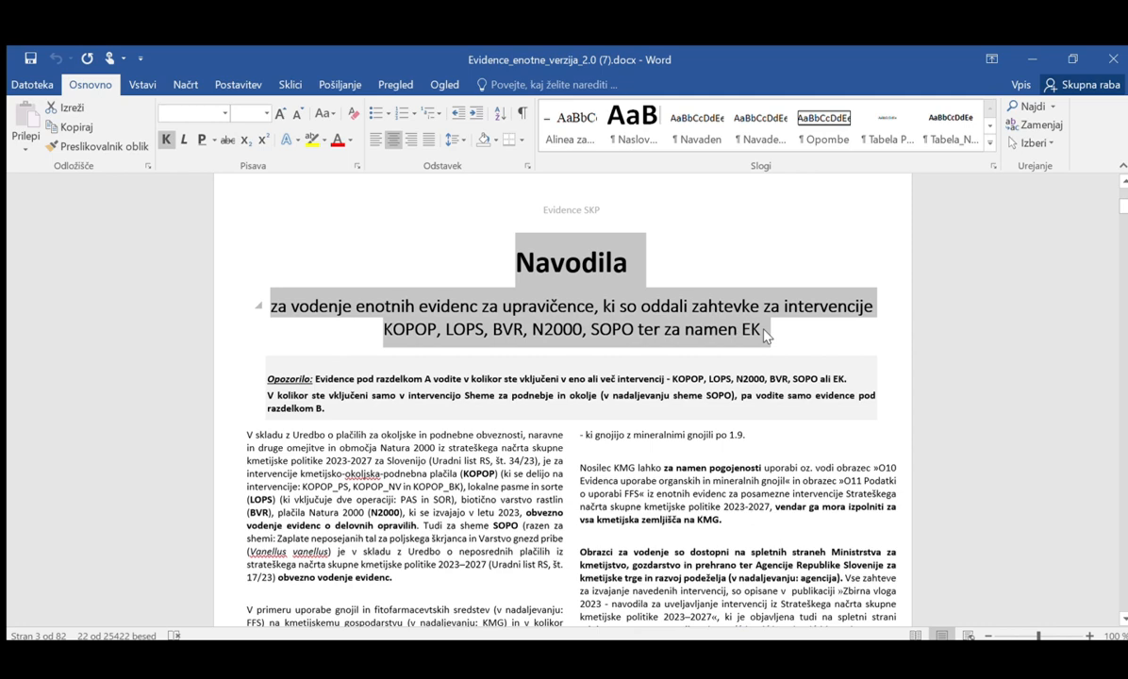
{"action": "scroll", "coordinate": [634, 406], "scroll_direction": "down", "scroll_amount": 2}
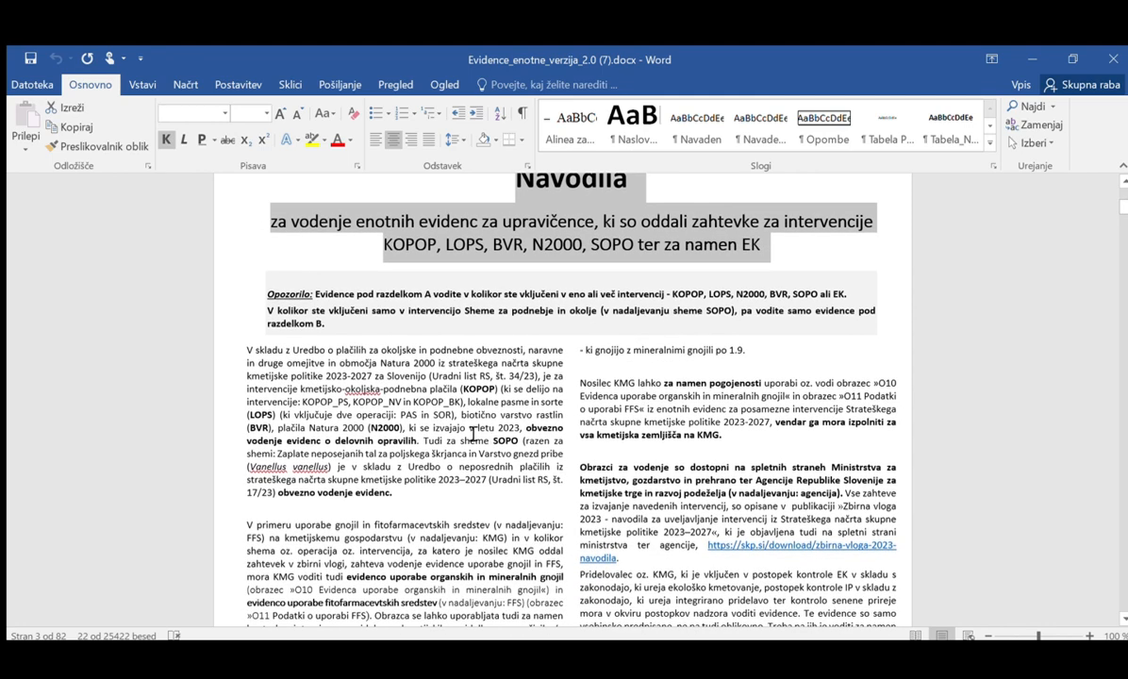
{"action": "left_click_drag", "start_coordinate": [233, 325], "coordinate": [387, 505]}
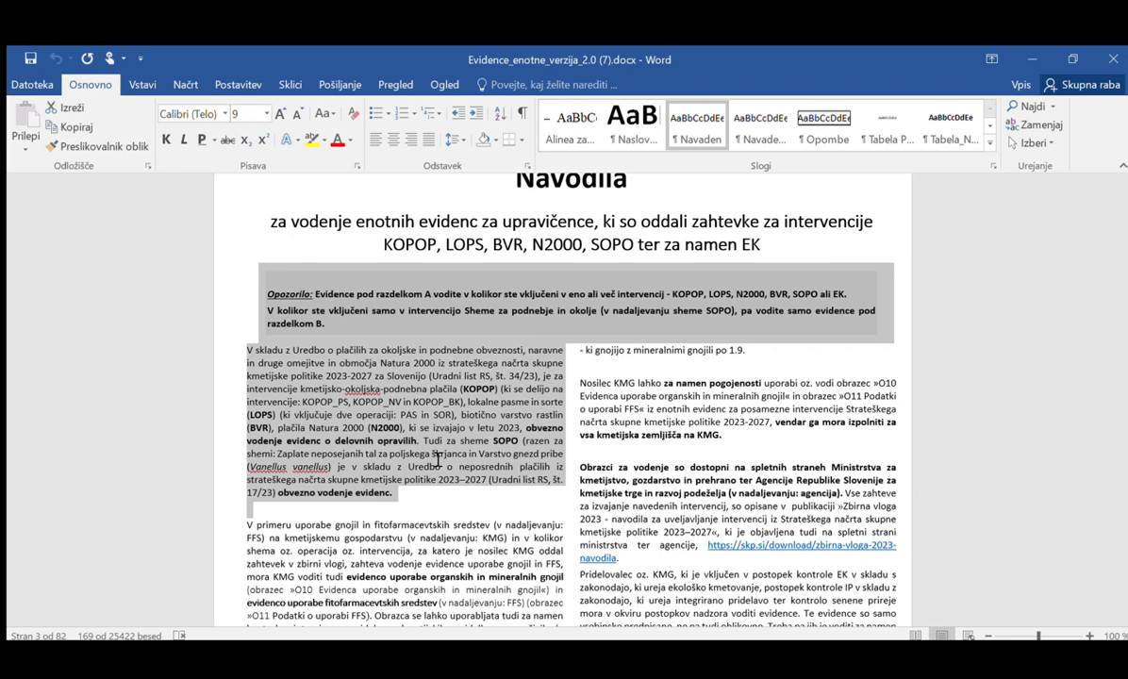
{"action": "left_click", "coordinate": [441, 506]}
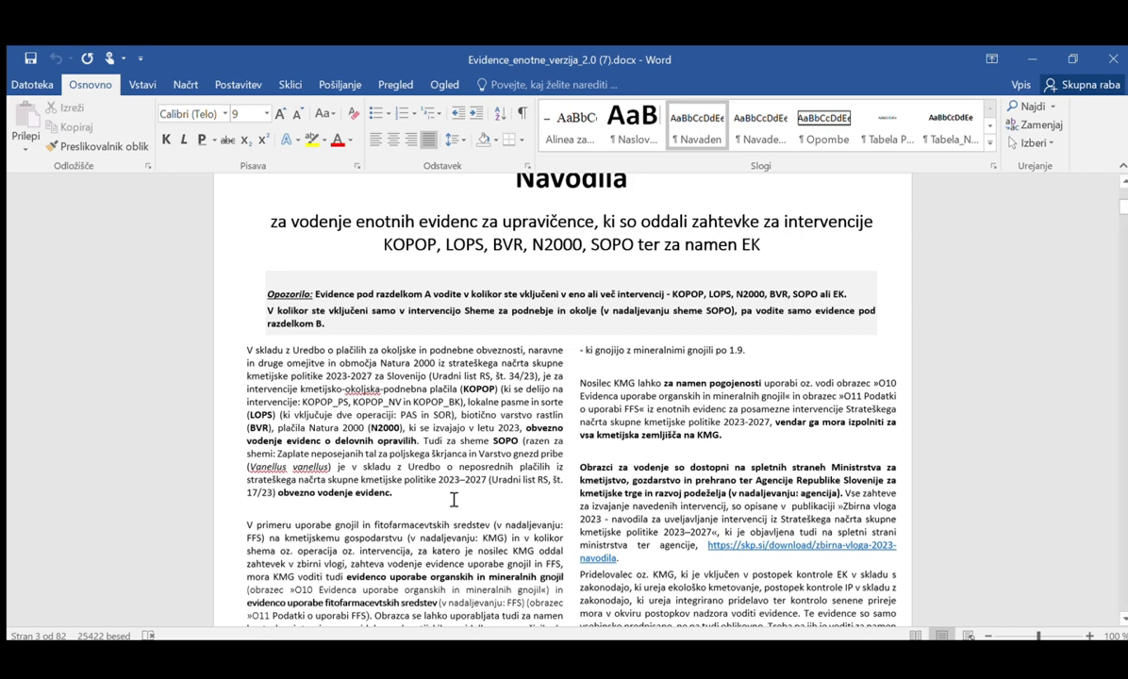
{"action": "scroll", "coordinate": [454, 500], "scroll_direction": "down", "scroll_amount": 1}
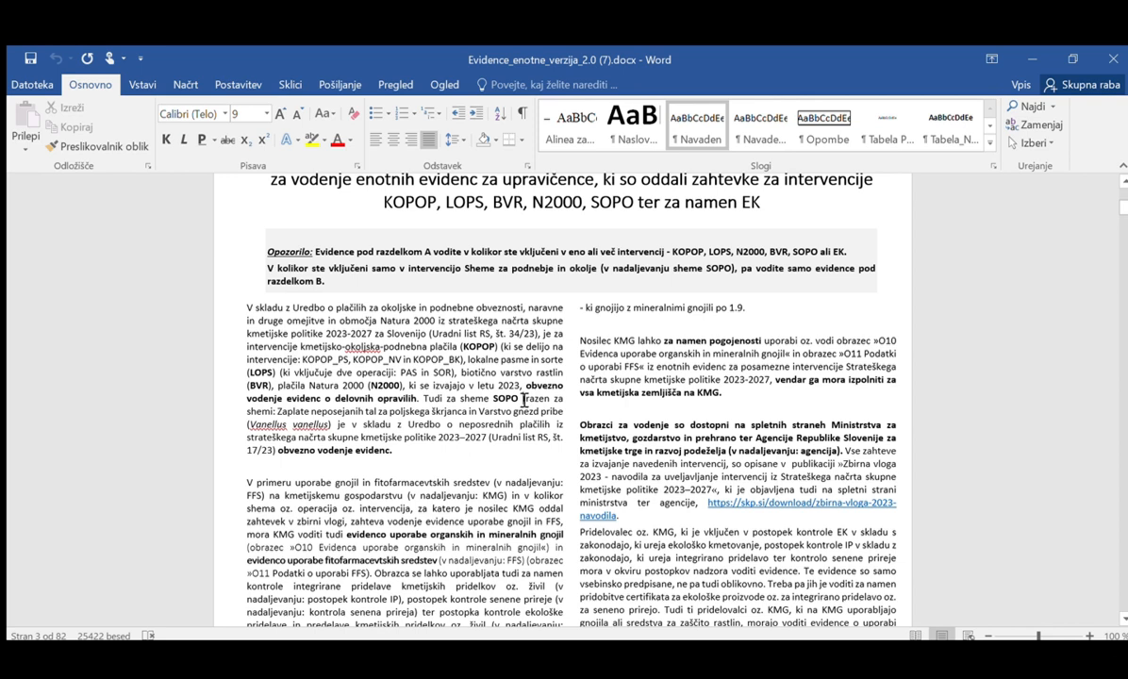
{"action": "left_click_drag", "start_coordinate": [525, 400], "coordinate": [330, 422]}
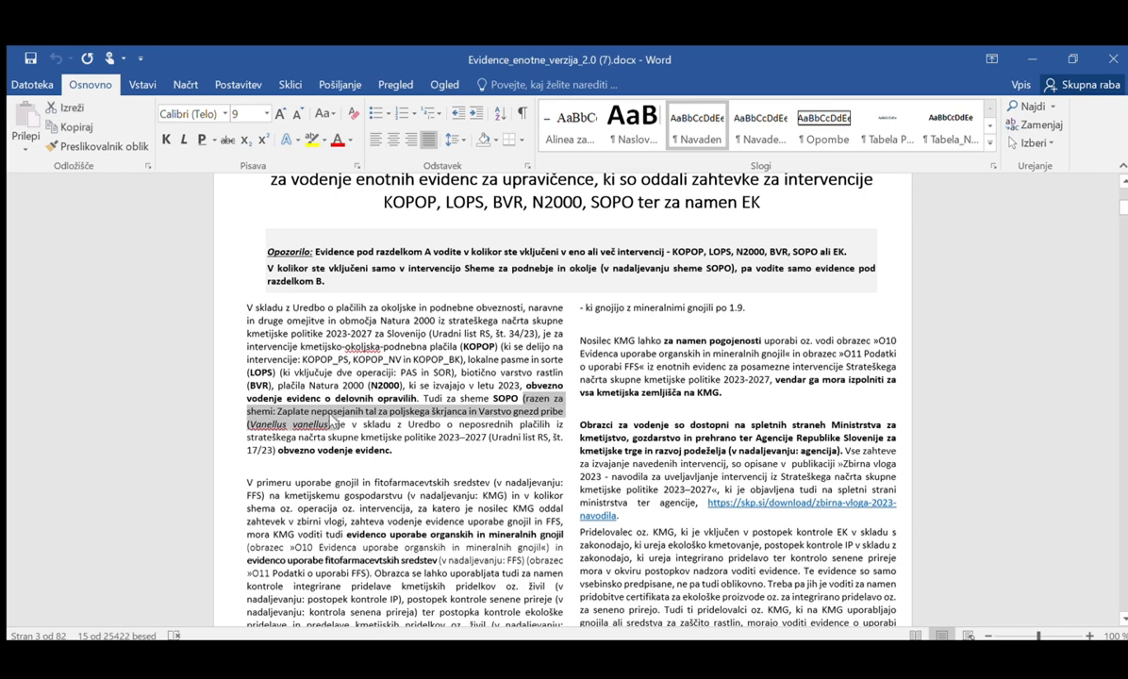
- Select the passage on fertiliser and FFS records for reading, followed by the words "pravilih pogojenosti" in the Nosilci KMG paragraph
{"action": "scroll", "coordinate": [326, 415], "scroll_direction": "down", "scroll_amount": 1}
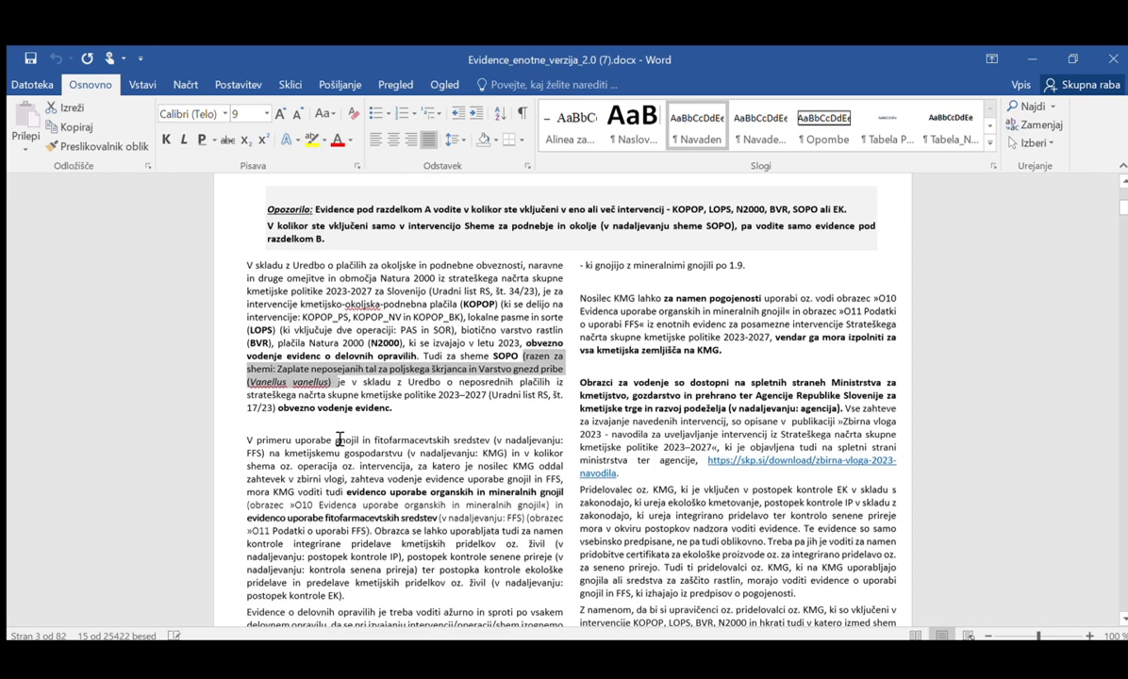
{"action": "left_click", "coordinate": [400, 419]}
{"action": "left_click_drag", "start_coordinate": [248, 445], "coordinate": [454, 533]}
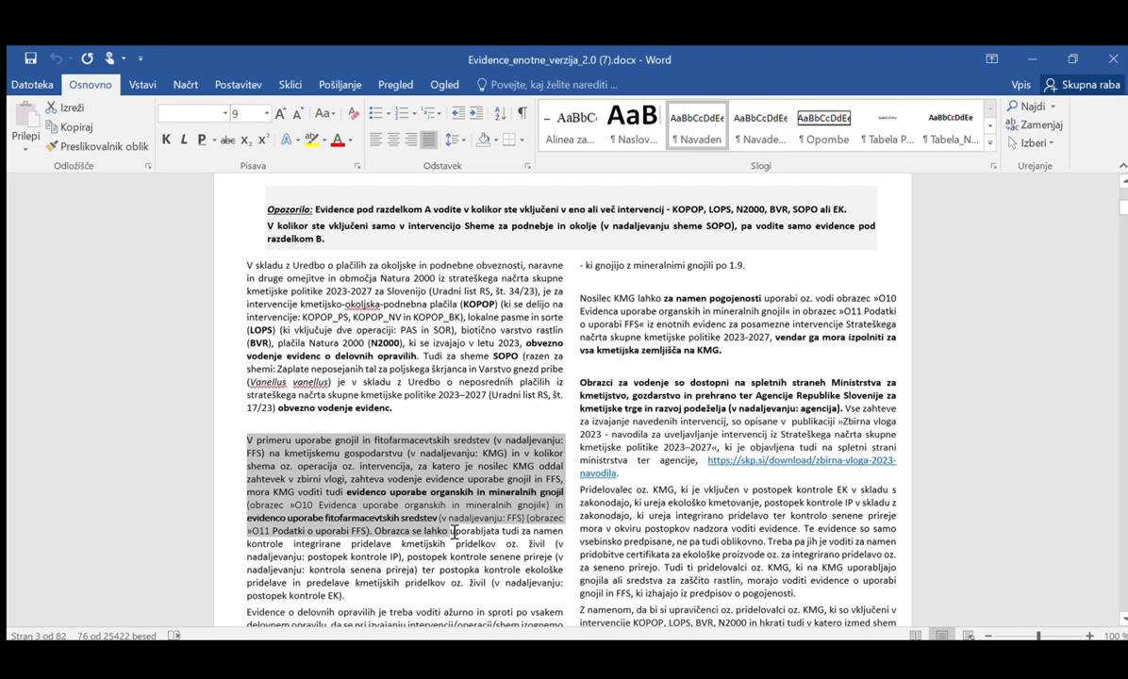
{"action": "scroll", "coordinate": [462, 536], "scroll_direction": "down", "scroll_amount": 2}
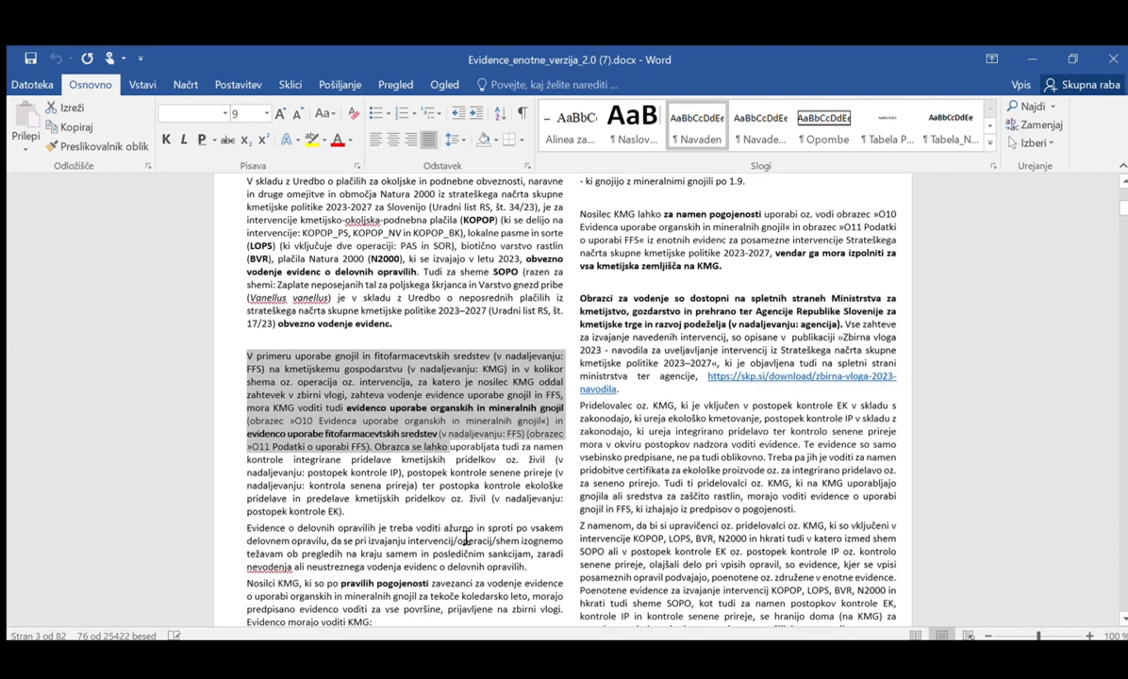
{"action": "scroll", "coordinate": [434, 512], "scroll_direction": "down", "scroll_amount": 2}
{"action": "left_click_drag", "start_coordinate": [340, 499], "coordinate": [434, 506]}
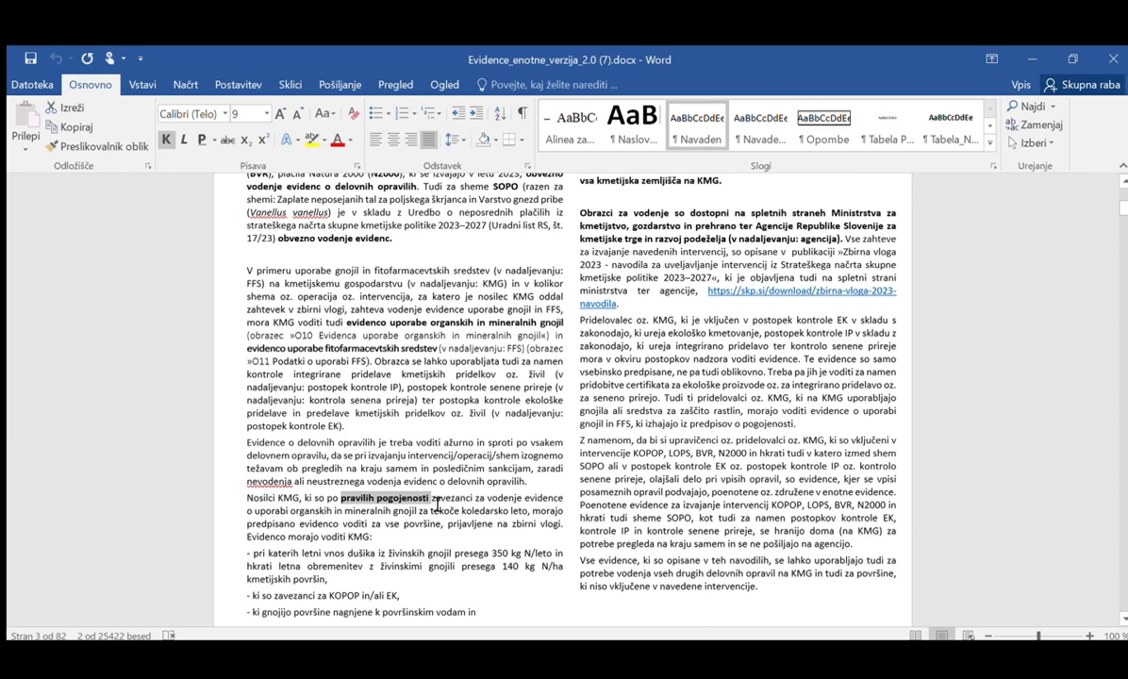
- Review the closing paragraphs on unified records and the sentence introducing the control organisations' records by selecting them
{"action": "scroll", "coordinate": [408, 499], "scroll_direction": "up", "scroll_amount": 3}
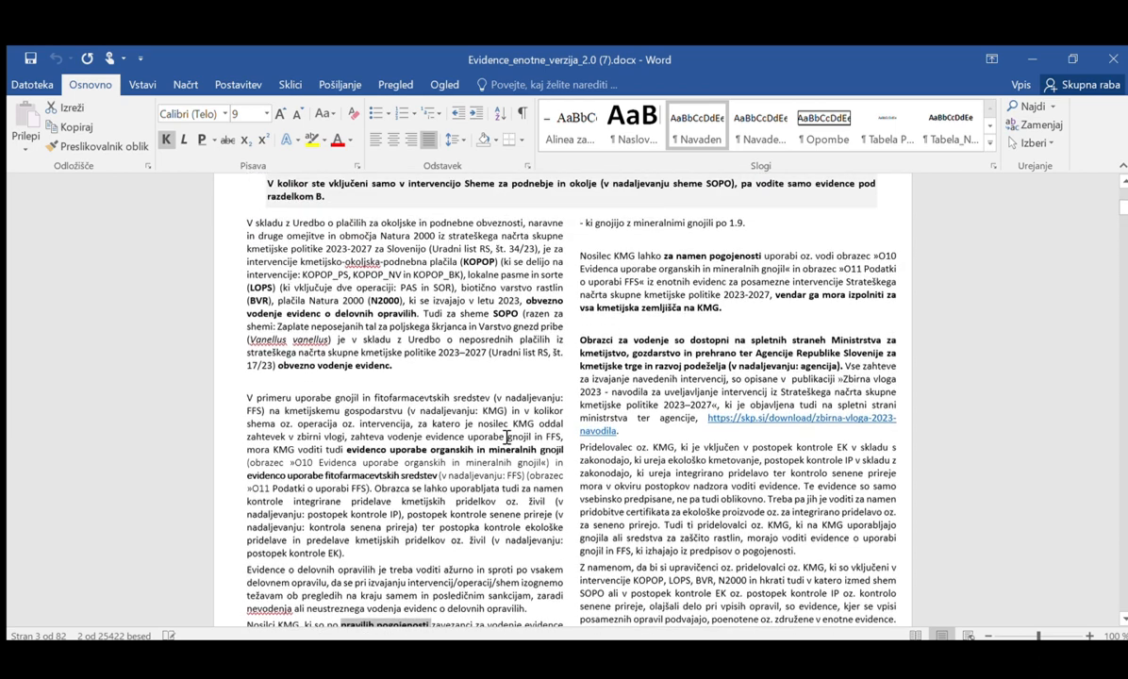
{"action": "left_click_drag", "start_coordinate": [708, 263], "coordinate": [762, 257]}
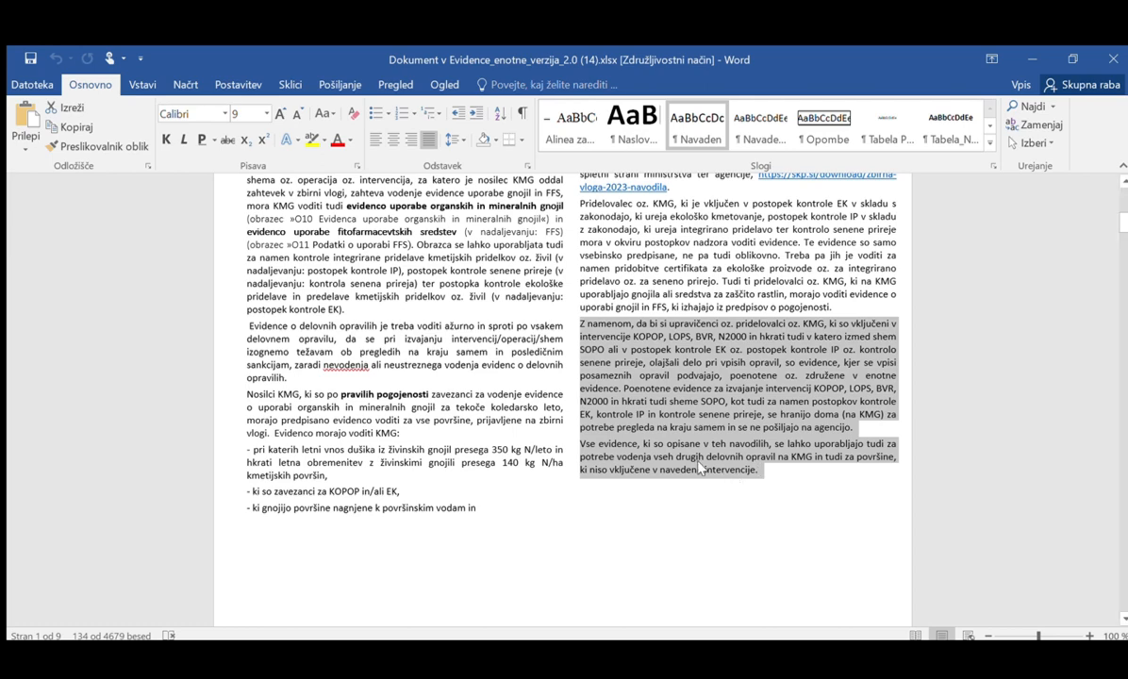
{"action": "scroll", "coordinate": [691, 444], "scroll_direction": "down", "scroll_amount": 5}
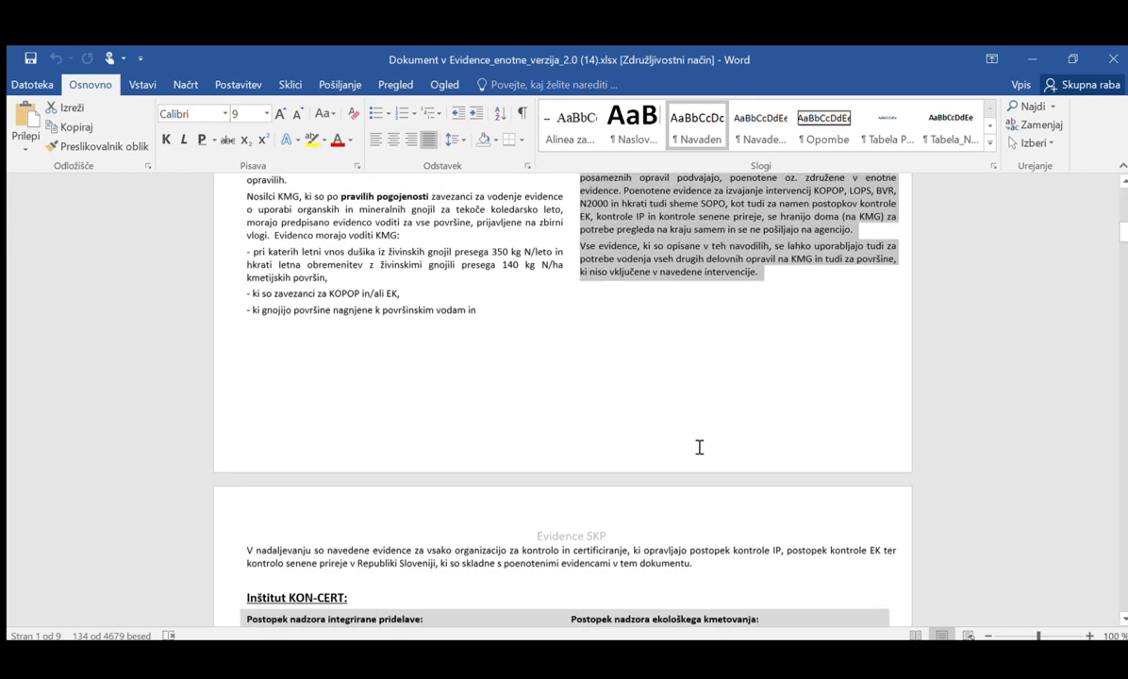
{"action": "triple_click", "coordinate": [378, 412]}
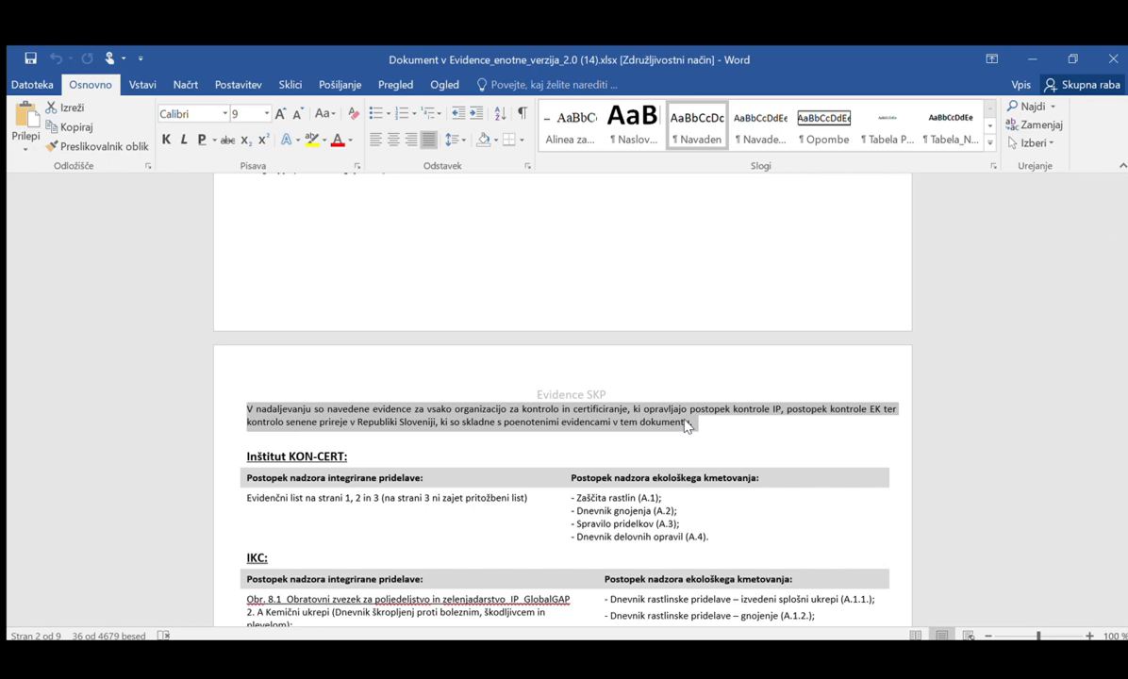
- Look through the control organisations' record lists and select the paragraph on records not unified with the common ones
{"action": "scroll", "coordinate": [650, 443], "scroll_direction": "down", "scroll_amount": 10}
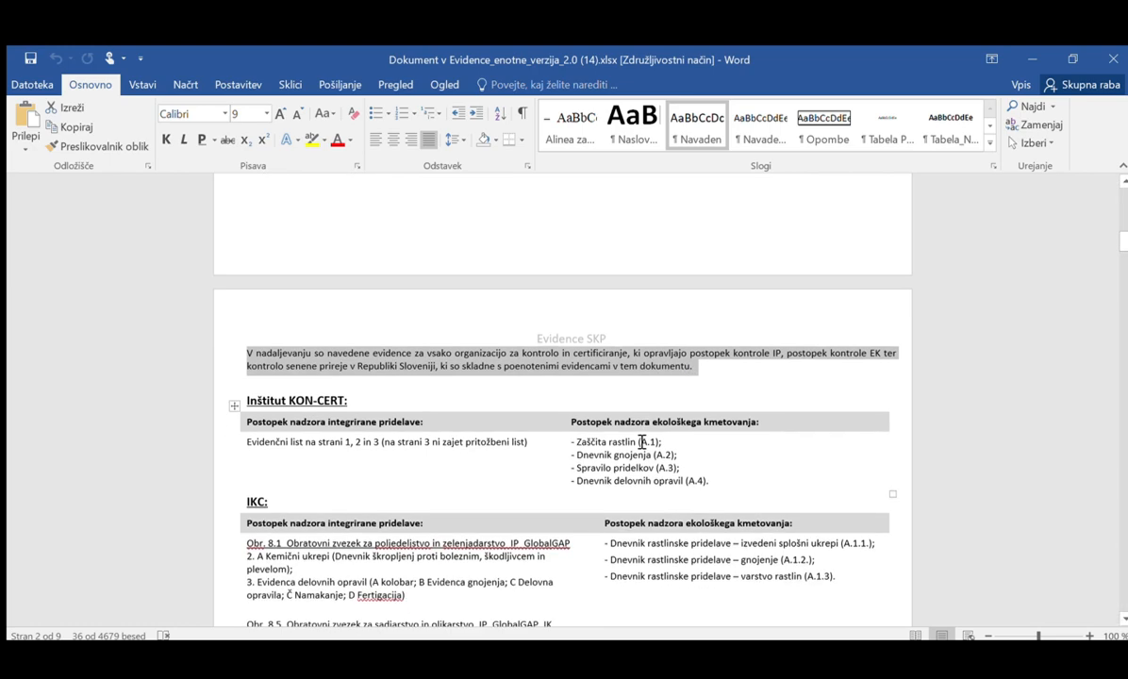
{"action": "scroll", "coordinate": [544, 463], "scroll_direction": "down", "scroll_amount": 5}
{"action": "left_click_drag", "start_coordinate": [247, 426], "coordinate": [333, 449]}
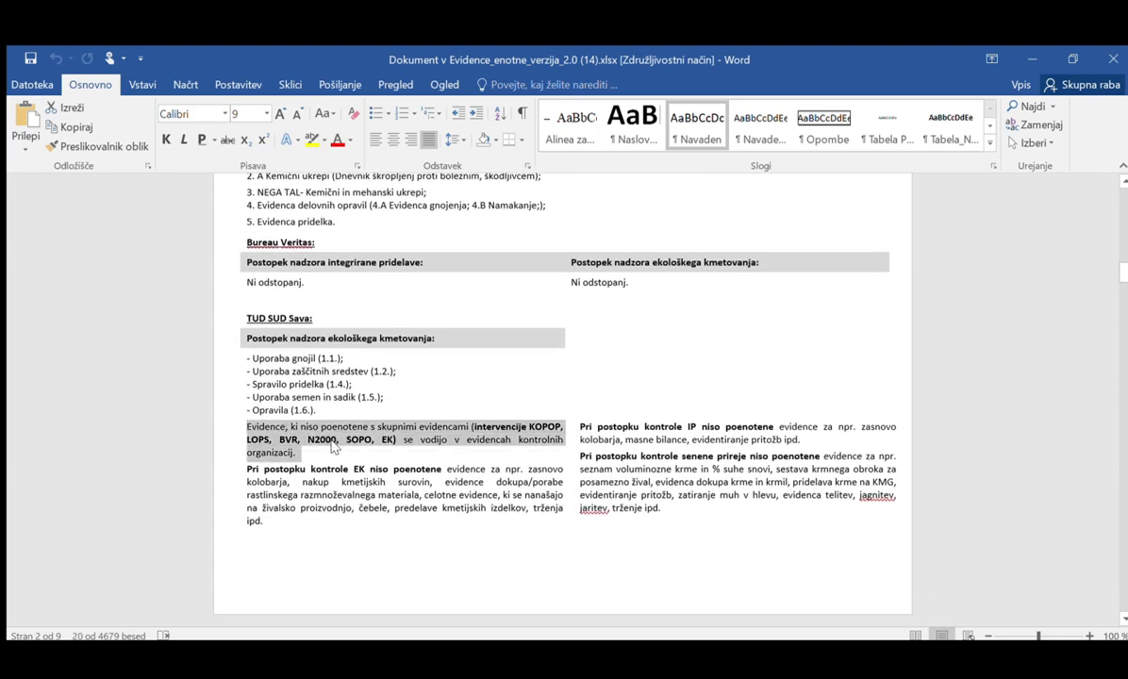
{"action": "scroll", "coordinate": [330, 451], "scroll_direction": "down", "scroll_amount": 5}
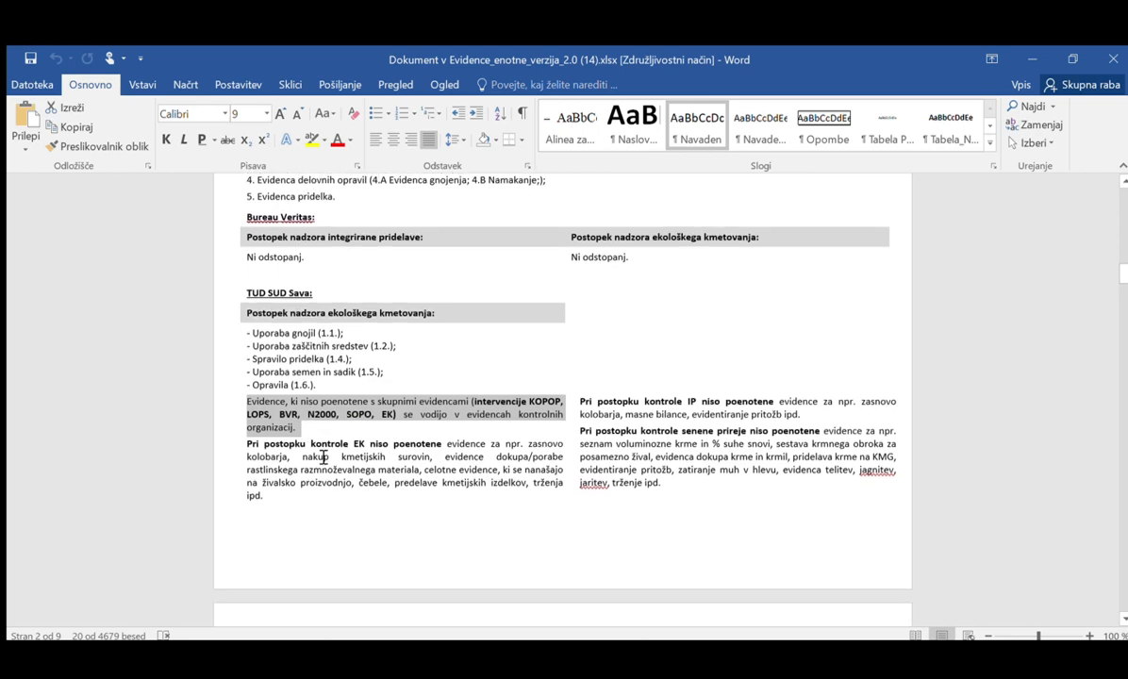
- Select the Upravičenci paragraph and the "Intervencije KOPOP, LOPS, BVR in N2000" heading, and look through that section's numbered list
{"action": "left_click_drag", "start_coordinate": [248, 395], "coordinate": [324, 455]}
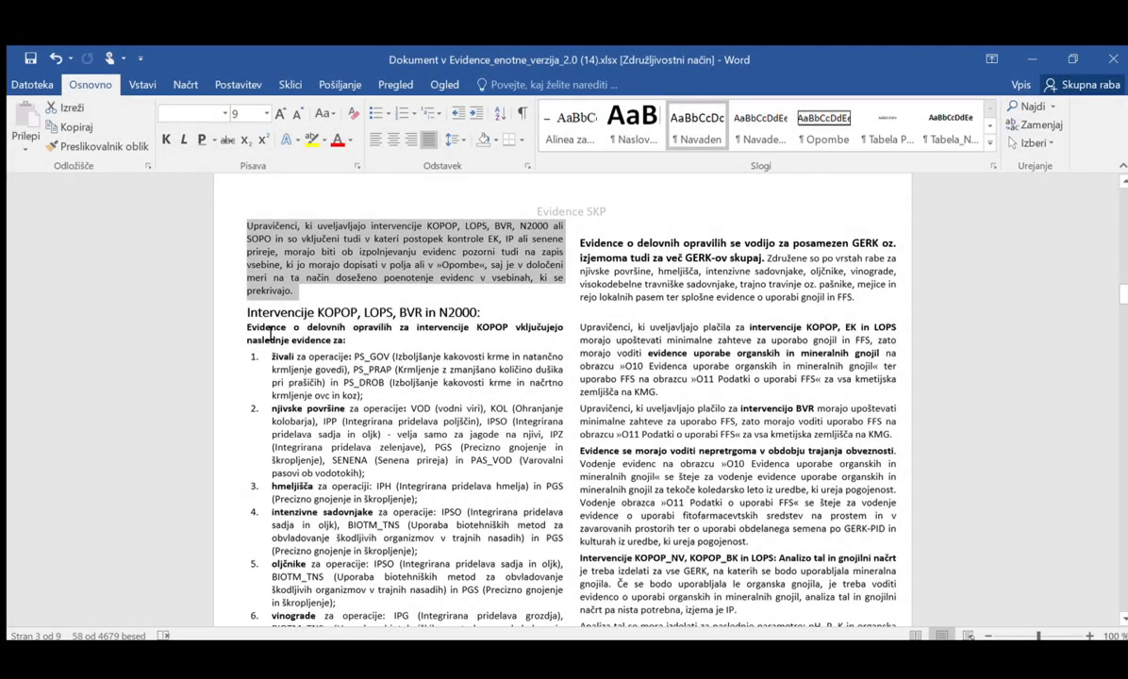
{"action": "left_click_drag", "start_coordinate": [247, 308], "coordinate": [477, 311]}
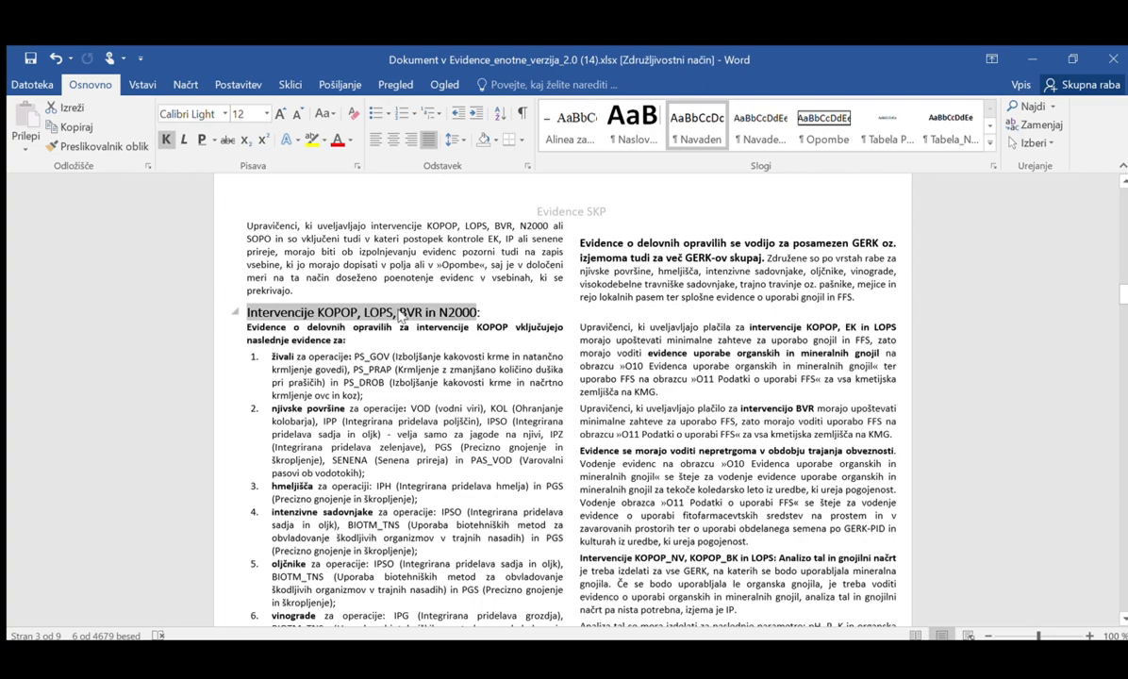
{"action": "scroll", "coordinate": [383, 452], "scroll_direction": "down", "scroll_amount": 10}
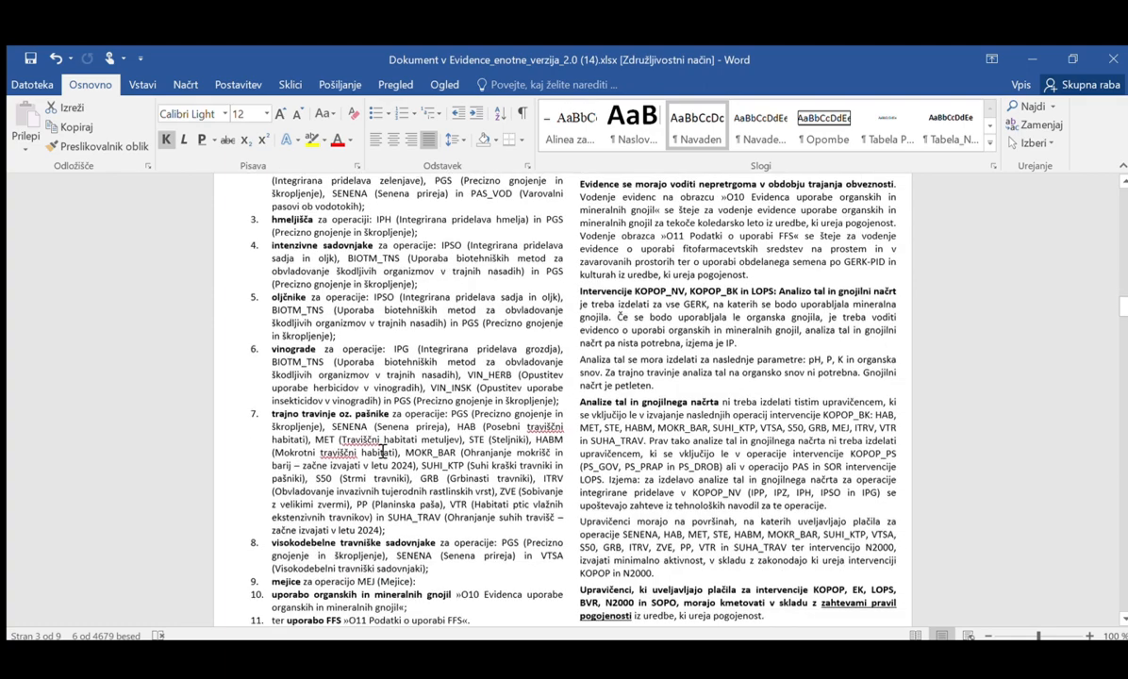
- Select the "Intervencija SOPO" and "Navodila za izpolnjevanje evidenc" headings in turn and read through both sections
{"action": "scroll", "coordinate": [383, 453], "scroll_direction": "down", "scroll_amount": 9}
{"action": "left_click_drag", "start_coordinate": [247, 401], "coordinate": [349, 402]}
{"action": "scroll", "coordinate": [356, 460], "scroll_direction": "down", "scroll_amount": 5}
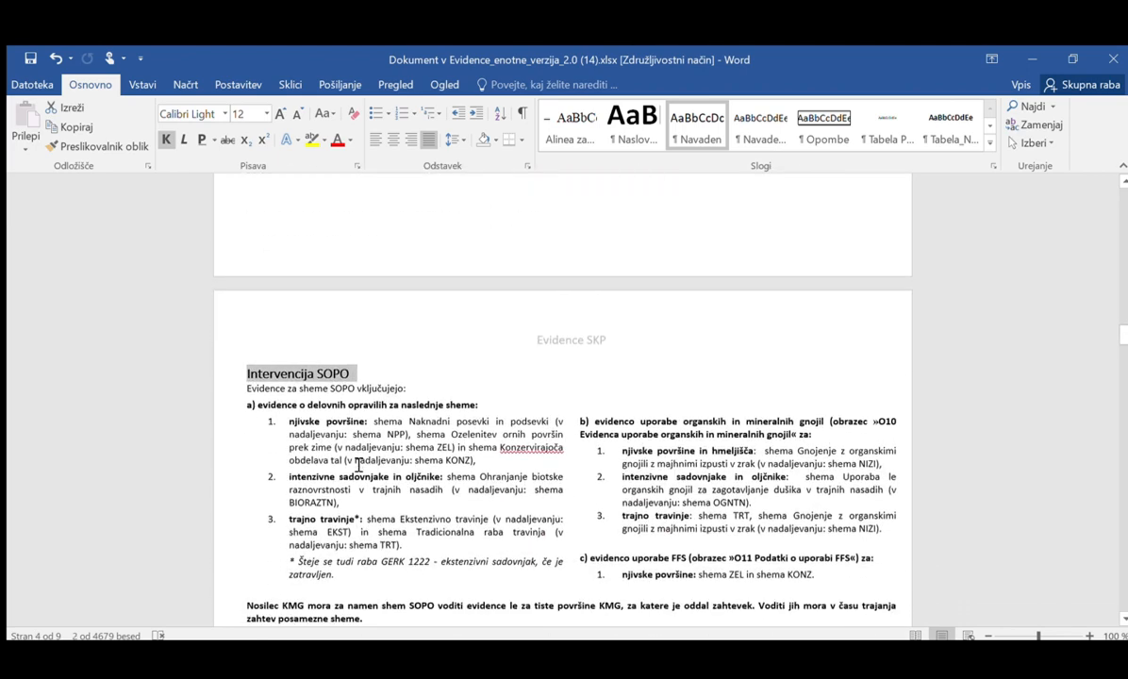
{"action": "scroll", "coordinate": [354, 460], "scroll_direction": "down", "scroll_amount": 1}
{"action": "left_click_drag", "start_coordinate": [245, 428], "coordinate": [417, 430]}
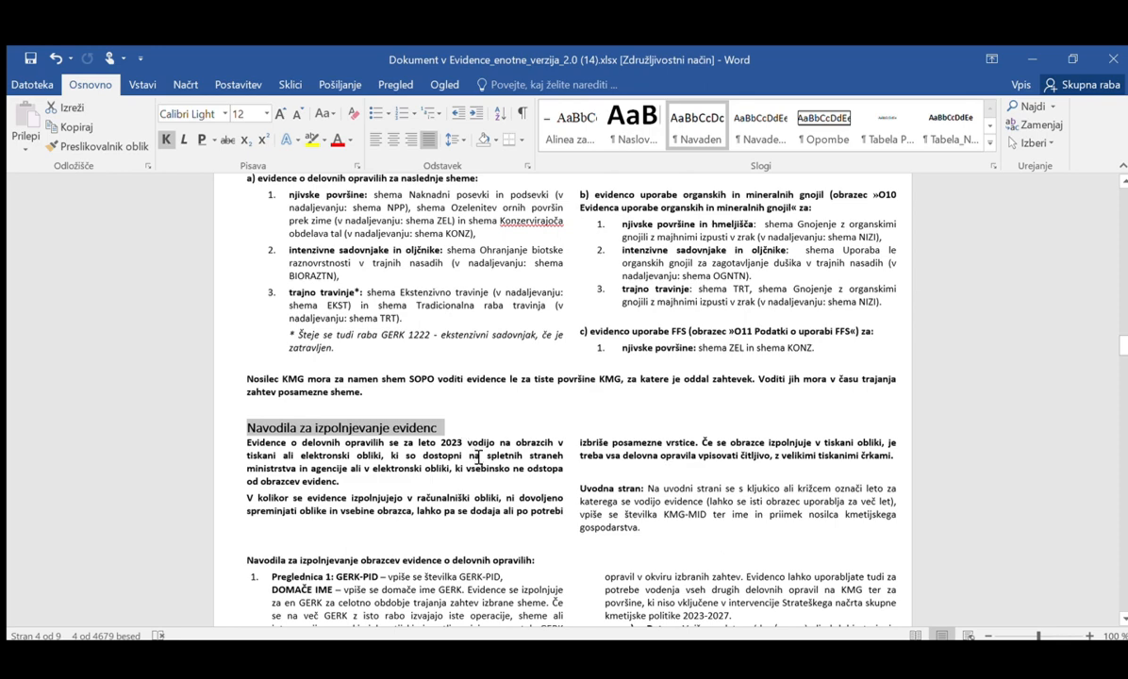
{"action": "scroll", "coordinate": [478, 458], "scroll_direction": "down", "scroll_amount": 2}
{"action": "scroll", "coordinate": [479, 459], "scroll_direction": "down", "scroll_amount": 3}
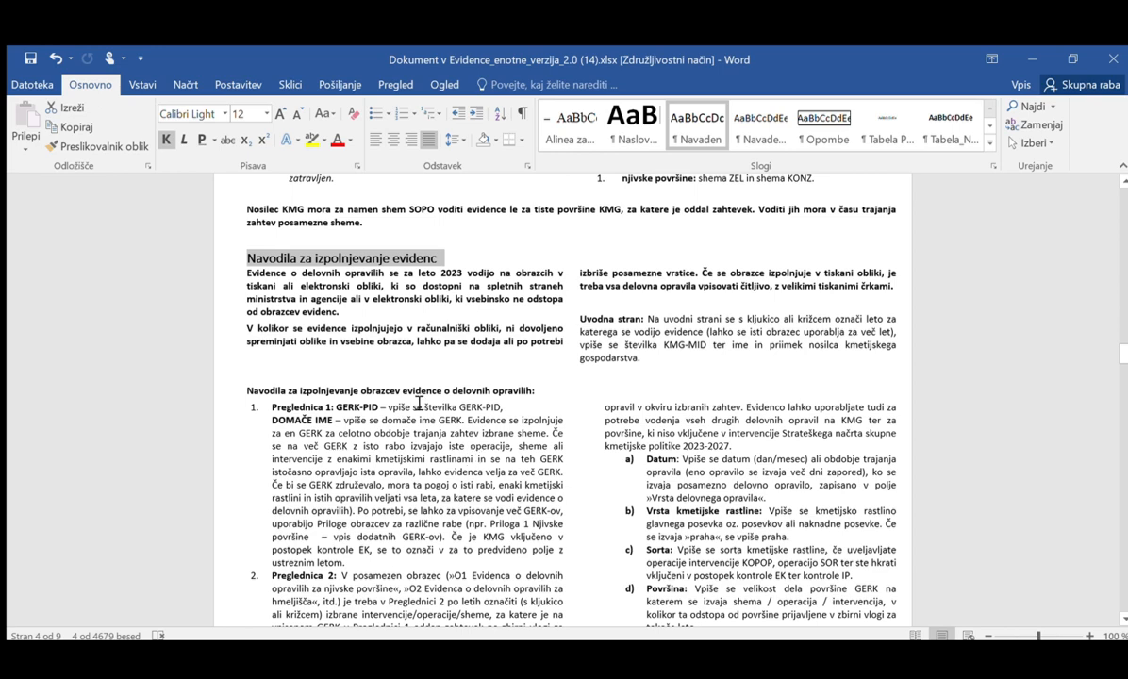
- Review the completion instructions by selecting the work-records, O10 and O11 heading texts, and select the opening section's passage on intervention requirements
{"action": "left_click_drag", "start_coordinate": [406, 397], "coordinate": [483, 393]}
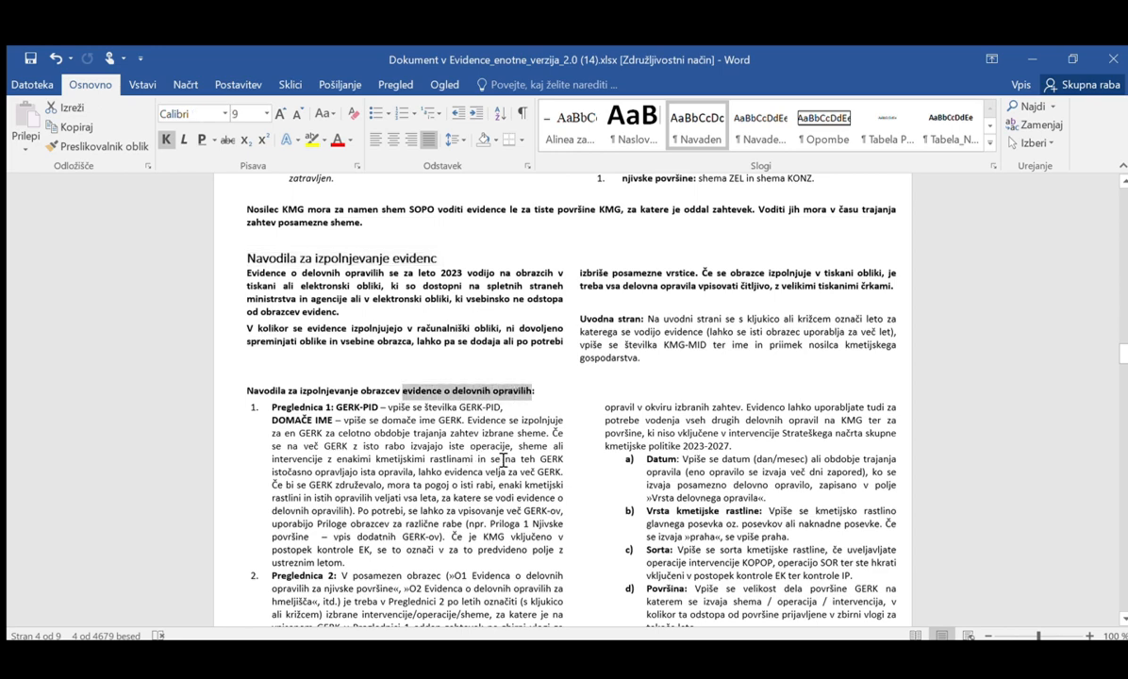
{"action": "scroll", "coordinate": [503, 460], "scroll_direction": "down", "scroll_amount": 5}
{"action": "scroll", "coordinate": [503, 460], "scroll_direction": "down", "scroll_amount": 10}
{"action": "scroll", "coordinate": [481, 312], "scroll_direction": "up", "scroll_amount": 3}
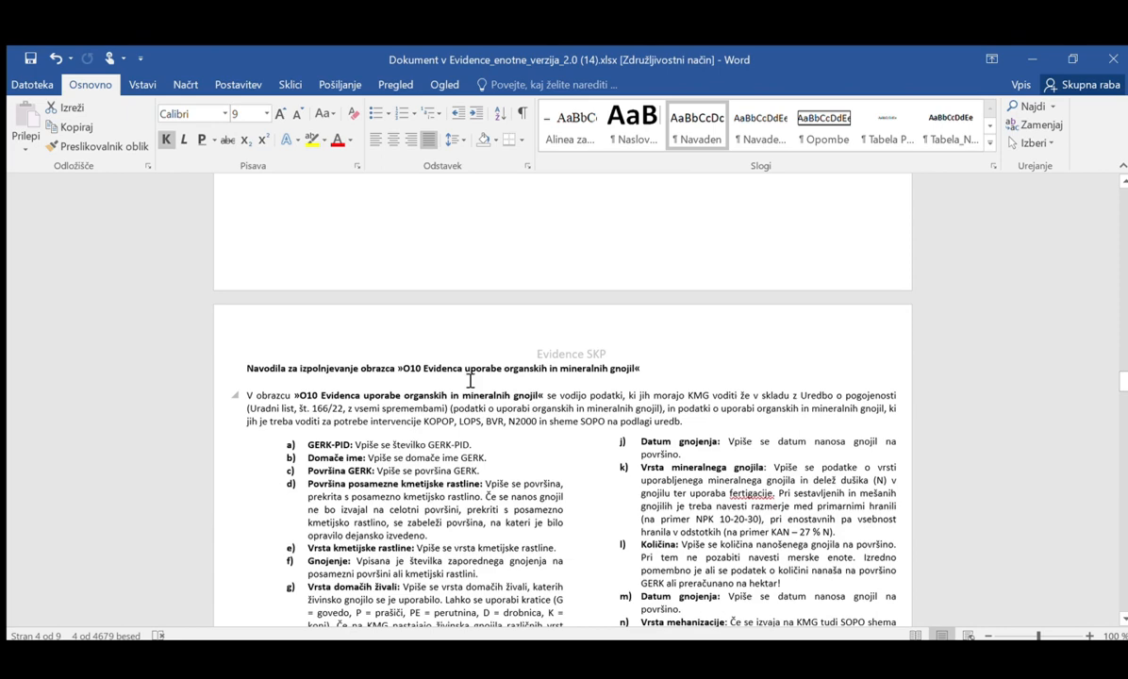
{"action": "left_click_drag", "start_coordinate": [404, 369], "coordinate": [635, 369]}
{"action": "scroll", "coordinate": [415, 420], "scroll_direction": "down", "scroll_amount": 7}
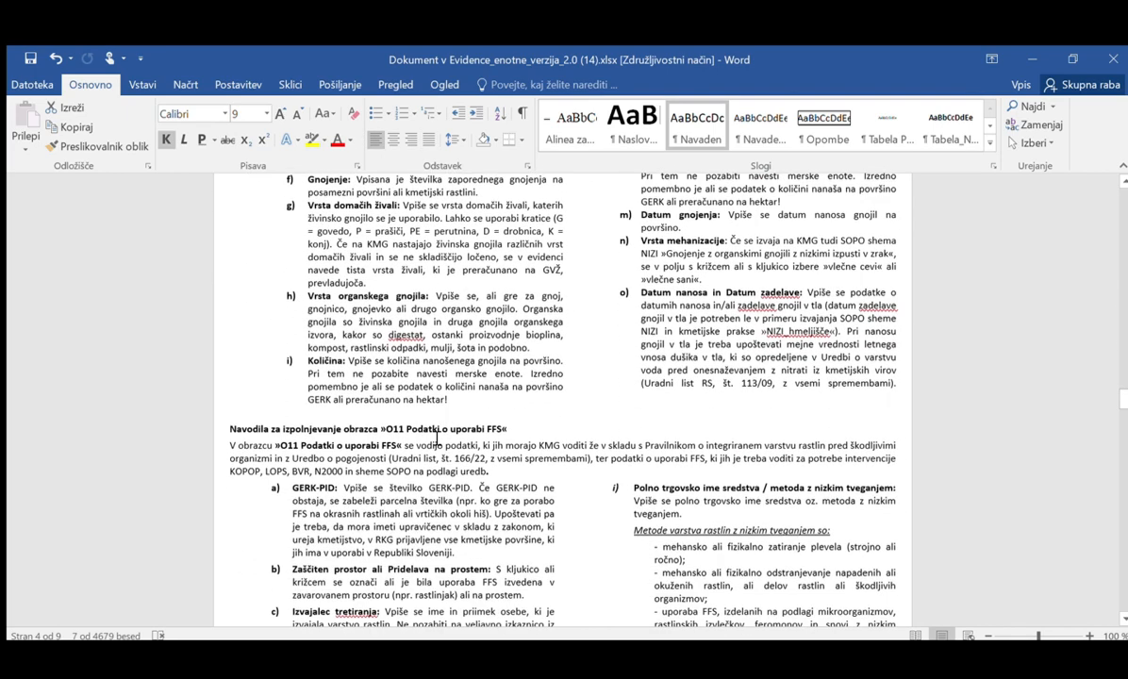
{"action": "left_click_drag", "start_coordinate": [407, 430], "coordinate": [506, 431]}
{"action": "left_click_drag", "start_coordinate": [1123, 397], "coordinate": [1123, 208]}
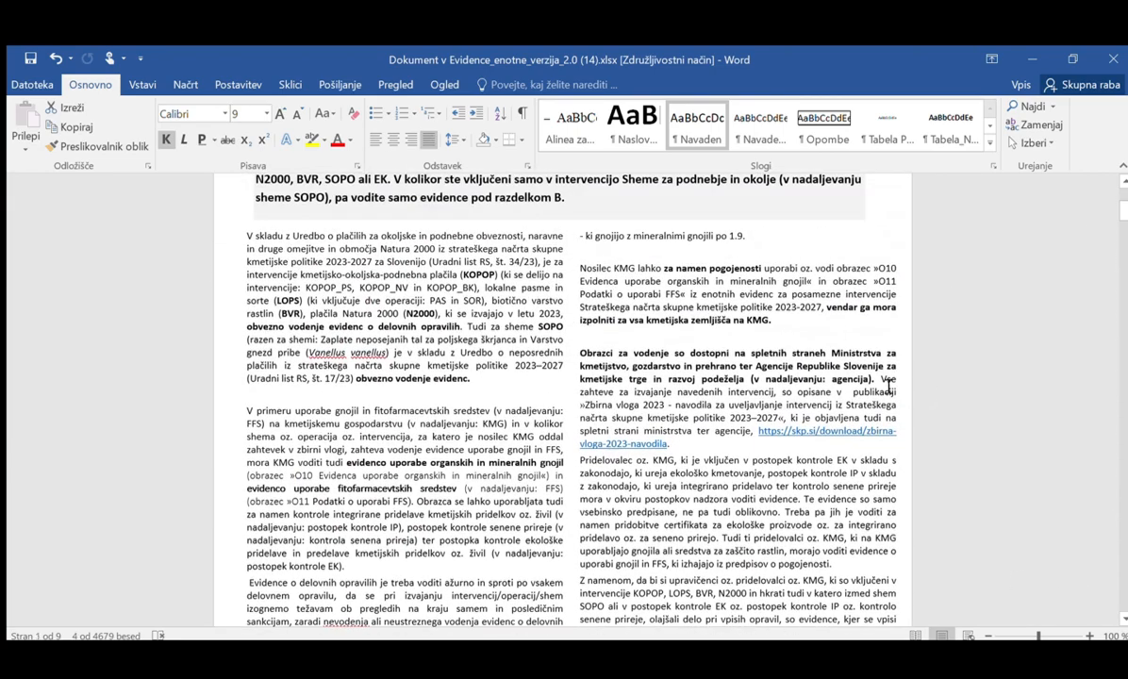
{"action": "left_click_drag", "start_coordinate": [888, 387], "coordinate": [831, 444]}
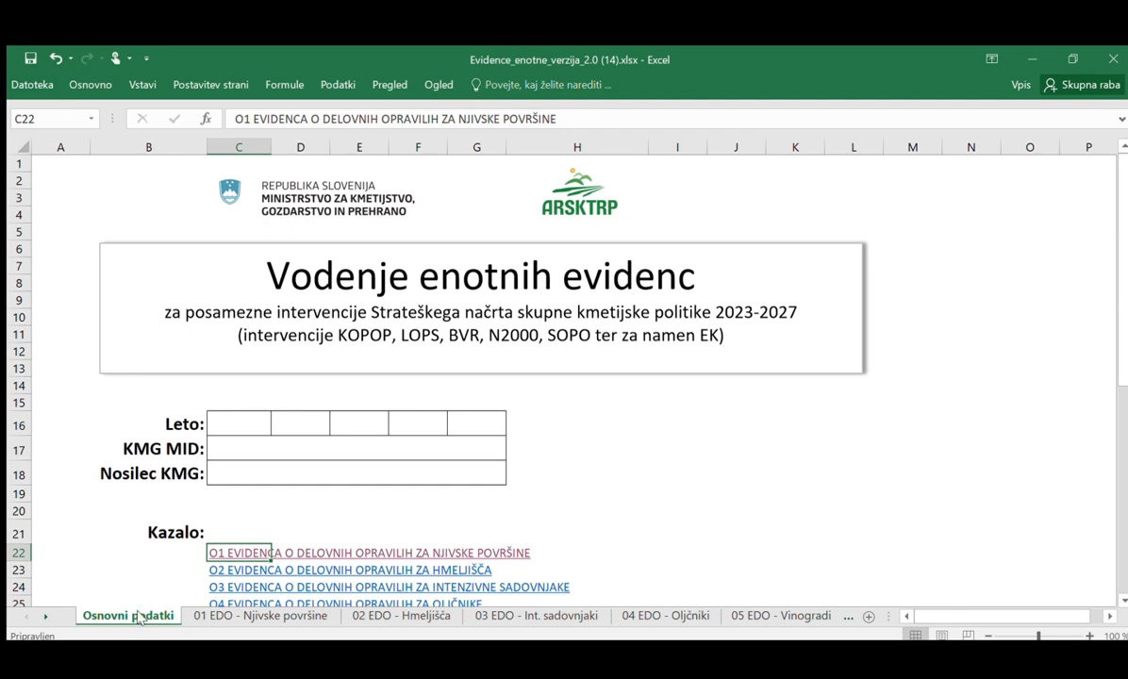
- Open the O1 arable-land work record from the Kazalo and review its Preglednica 1 and 2 headings and GERK PID notes
{"action": "scroll", "coordinate": [169, 534], "scroll_direction": "down", "scroll_amount": 3}
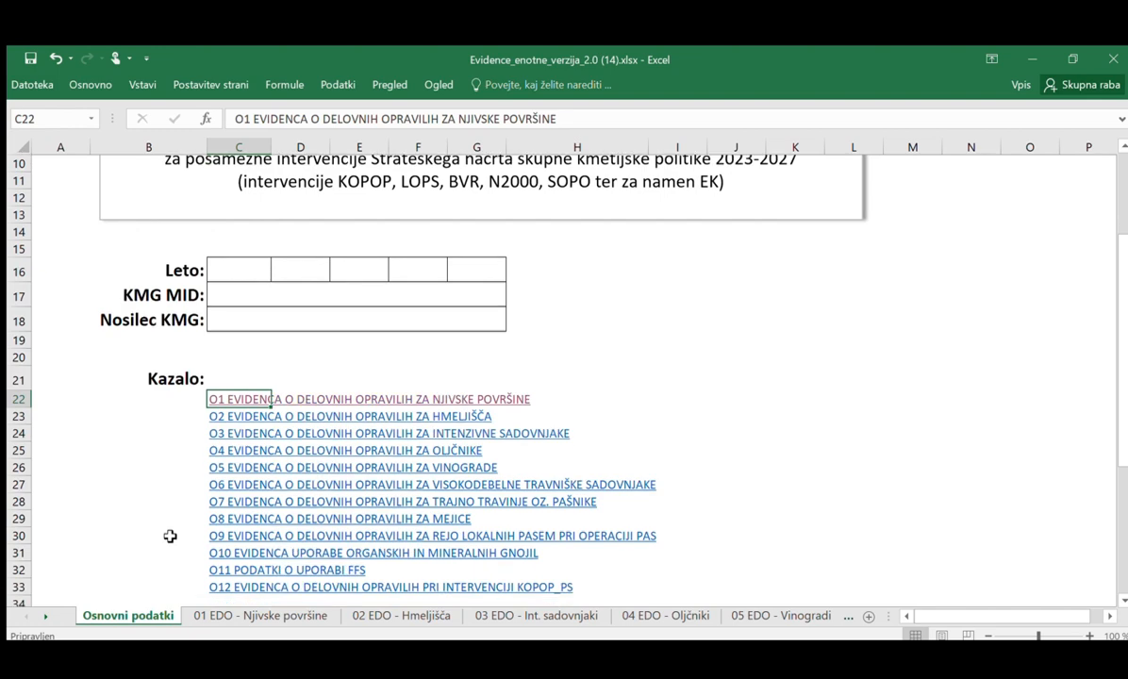
{"action": "left_click", "coordinate": [240, 400]}
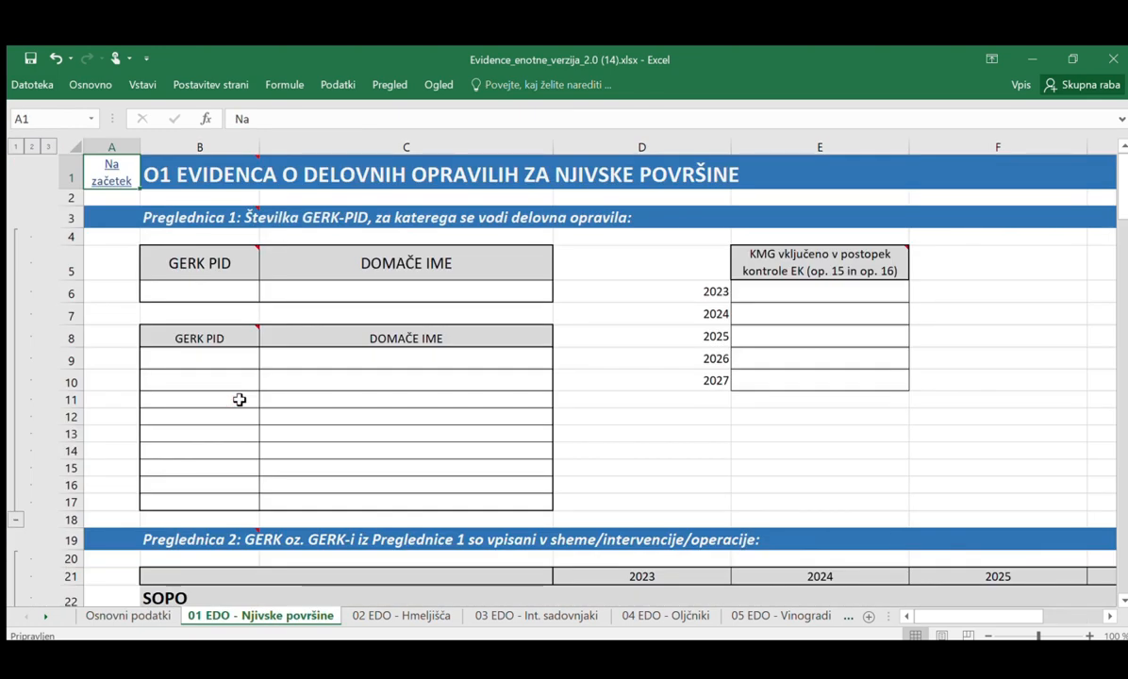
{"action": "left_click", "coordinate": [184, 231]}
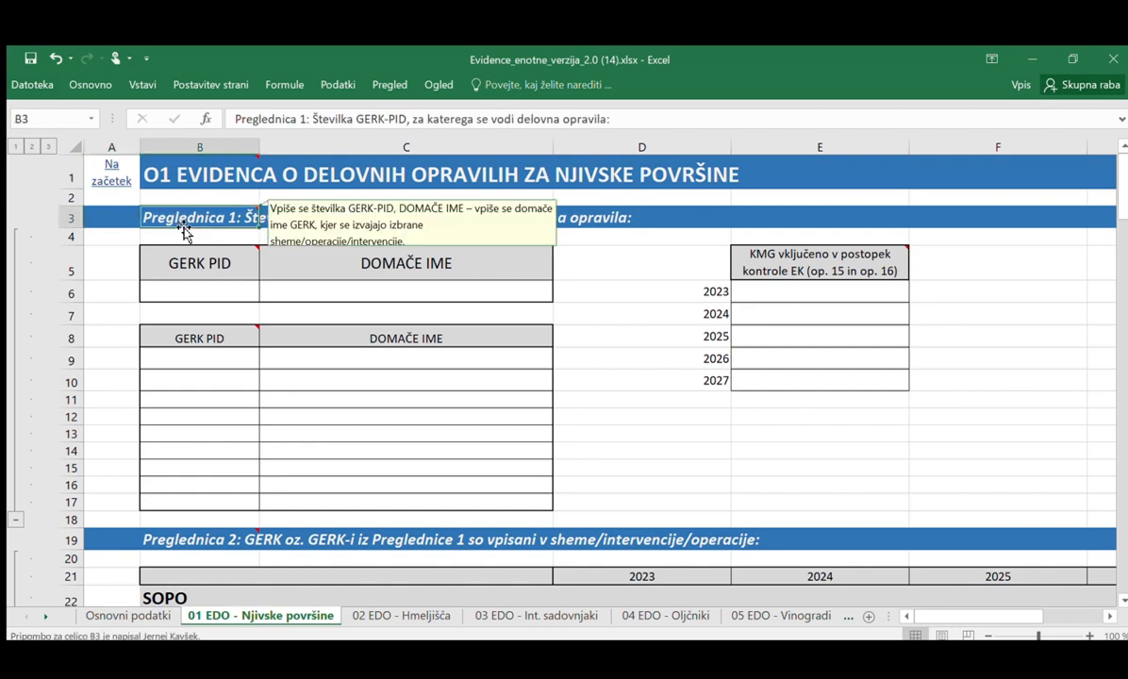
{"action": "left_click", "coordinate": [170, 534]}
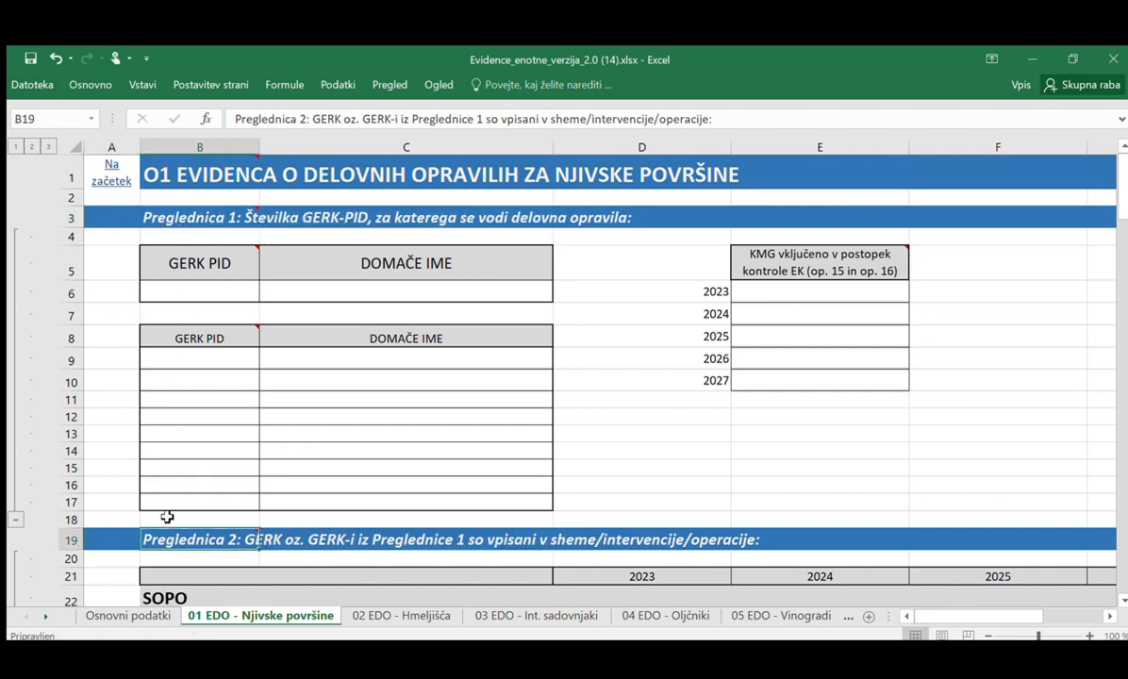
{"action": "mouse_move", "coordinate": [255, 252]}
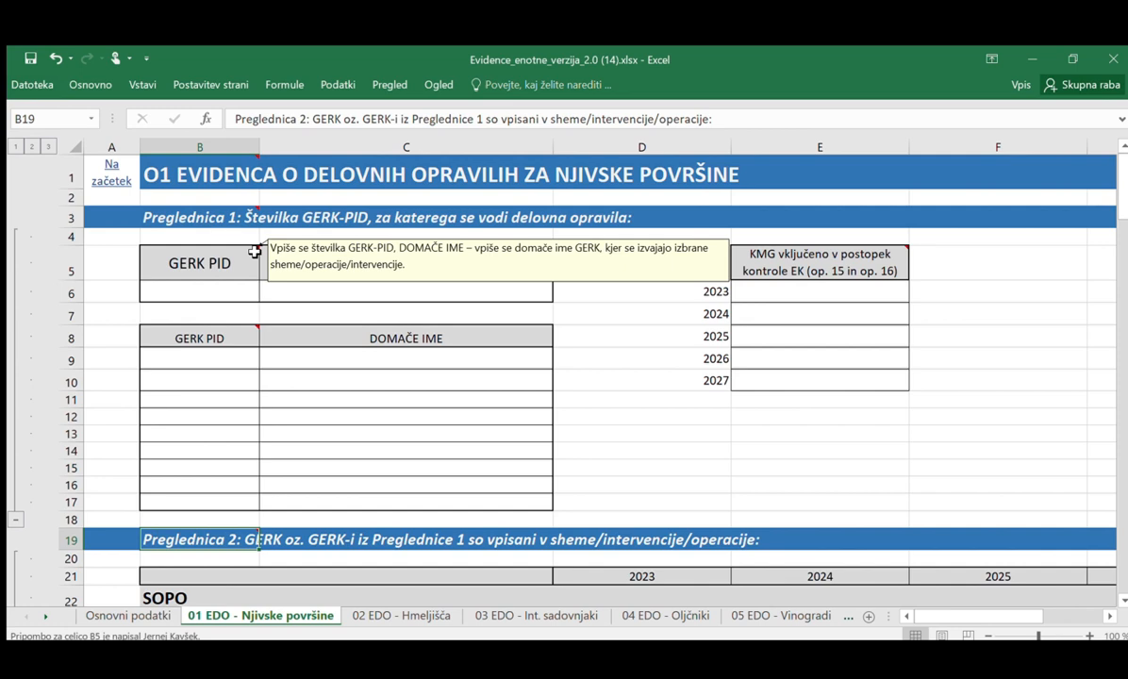
{"action": "mouse_move", "coordinate": [251, 332]}
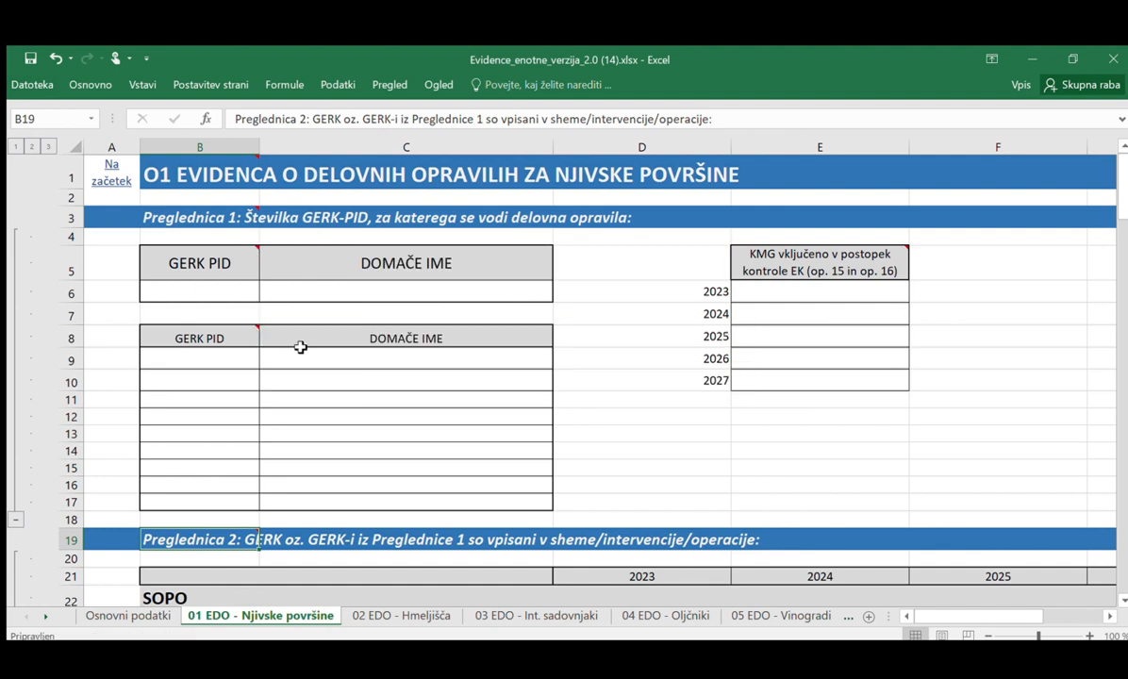
- Show and hide all comments on the O1 sheet, and collapse and re-expand the Preglednica 1 rows
{"action": "left_click", "coordinate": [405, 119]}
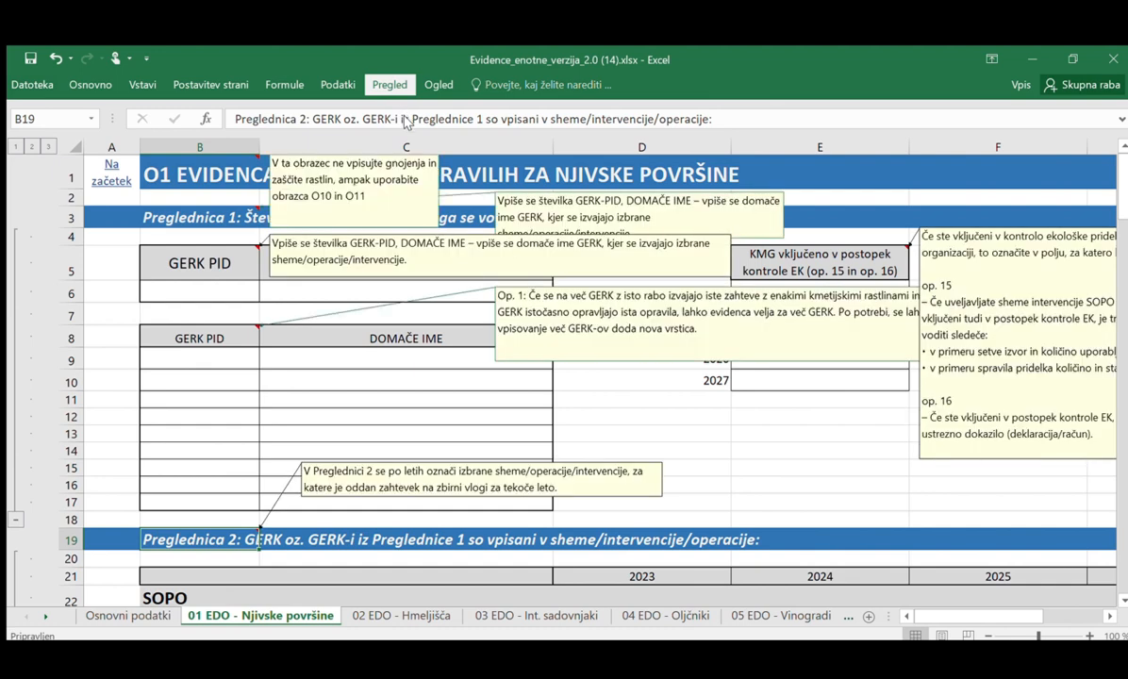
{"action": "left_click", "coordinate": [406, 119]}
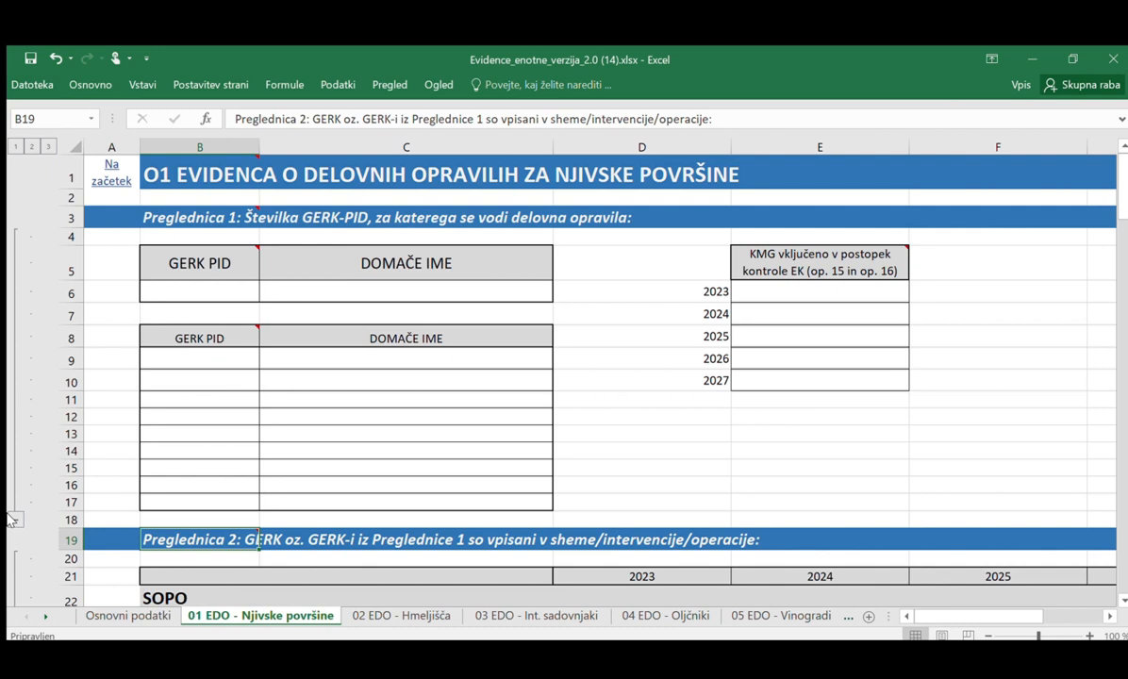
{"action": "left_click", "coordinate": [11, 518]}
{"action": "left_click", "coordinate": [12, 236]}
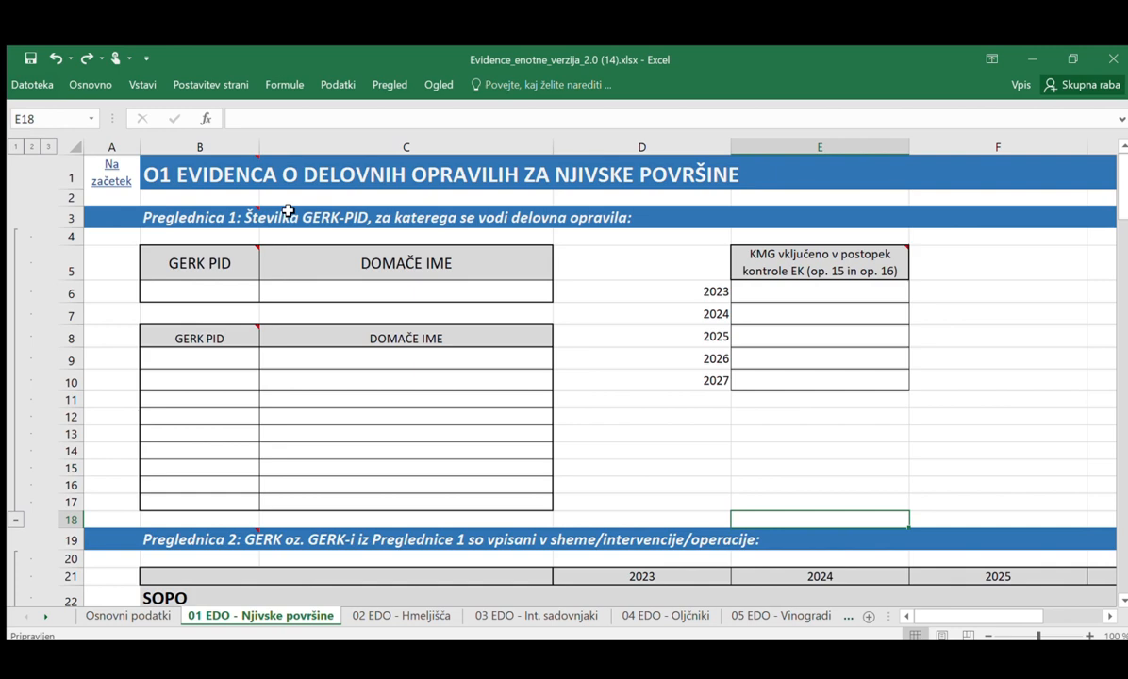
- Select the main GERK PID and DOMAČE IME entry cells in turn and read the GERK PID header's note
{"action": "left_click", "coordinate": [222, 288]}
{"action": "left_click", "coordinate": [294, 290]}
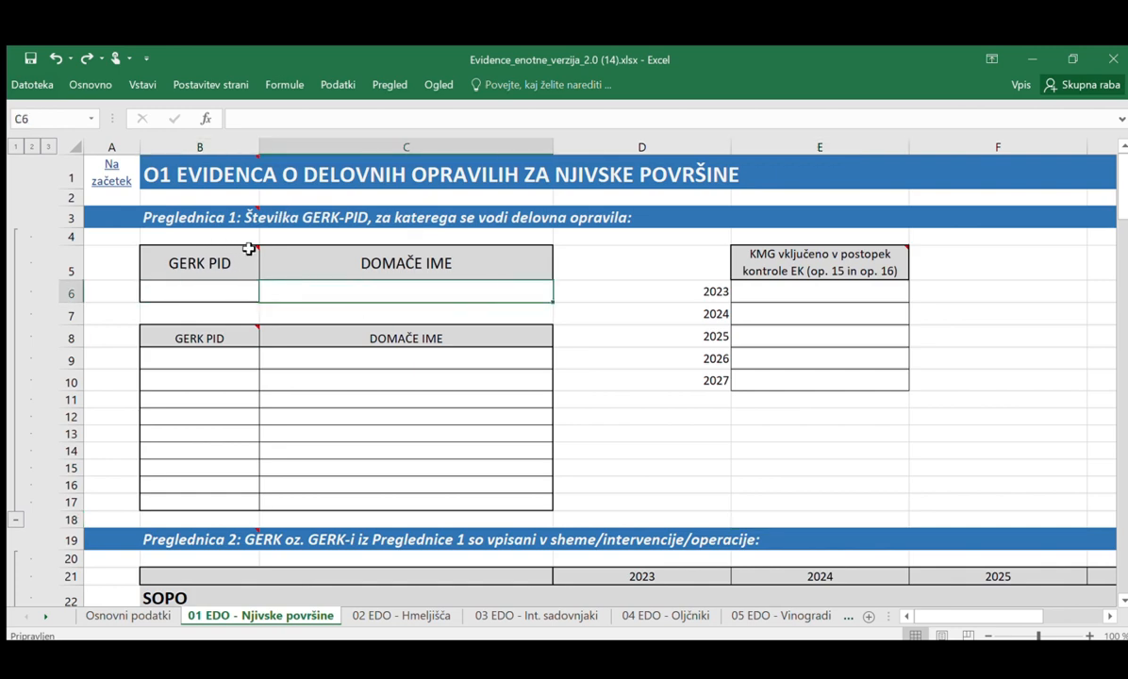
{"action": "mouse_move", "coordinate": [255, 254]}
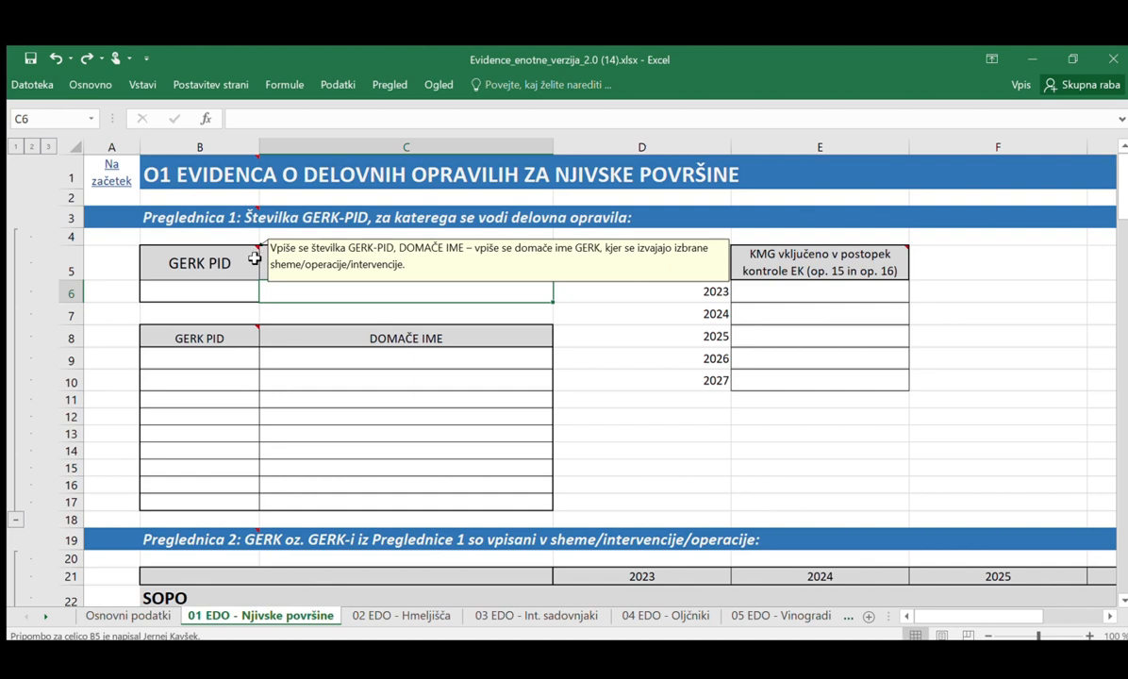
- Check the additional GERK table's first entry cell and header note, and insert a new row at row 10
{"action": "left_click", "coordinate": [213, 352]}
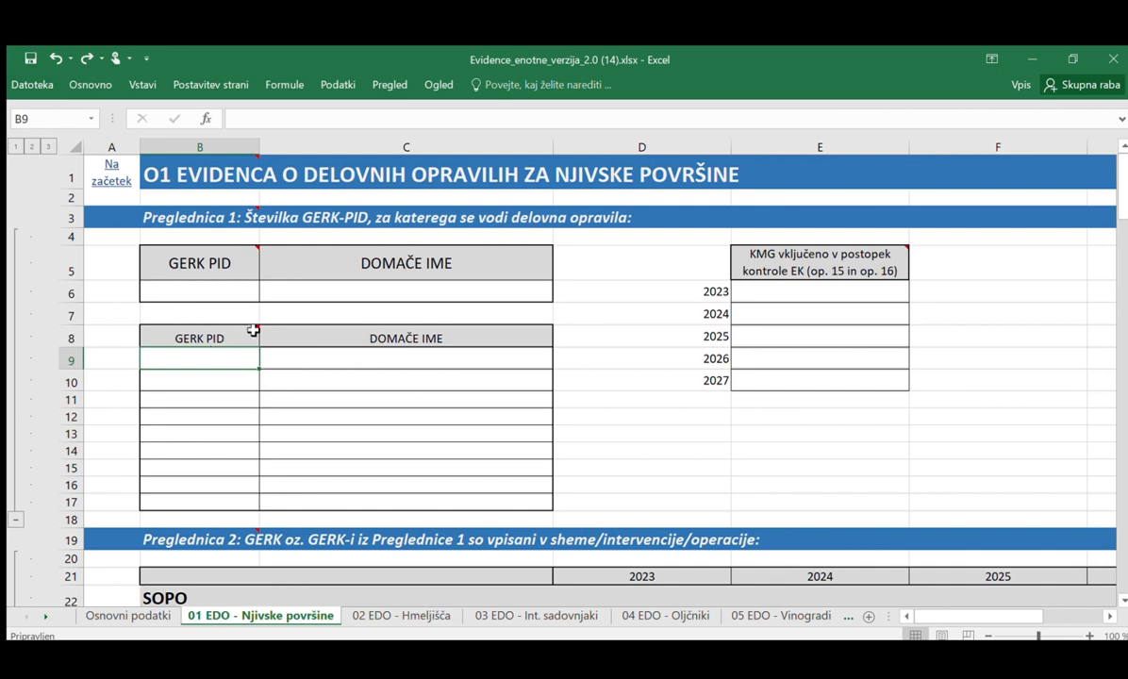
{"action": "mouse_move", "coordinate": [259, 328]}
{"action": "left_click", "coordinate": [77, 384]}
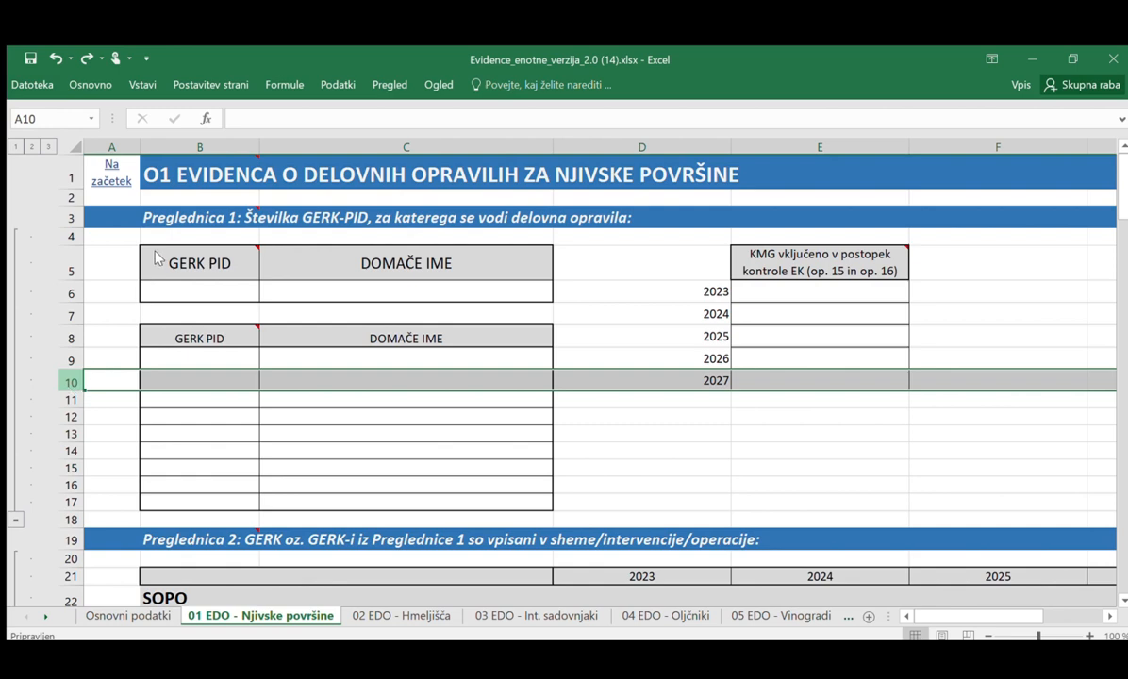
{"action": "key", "text": "ctrl+plus"}
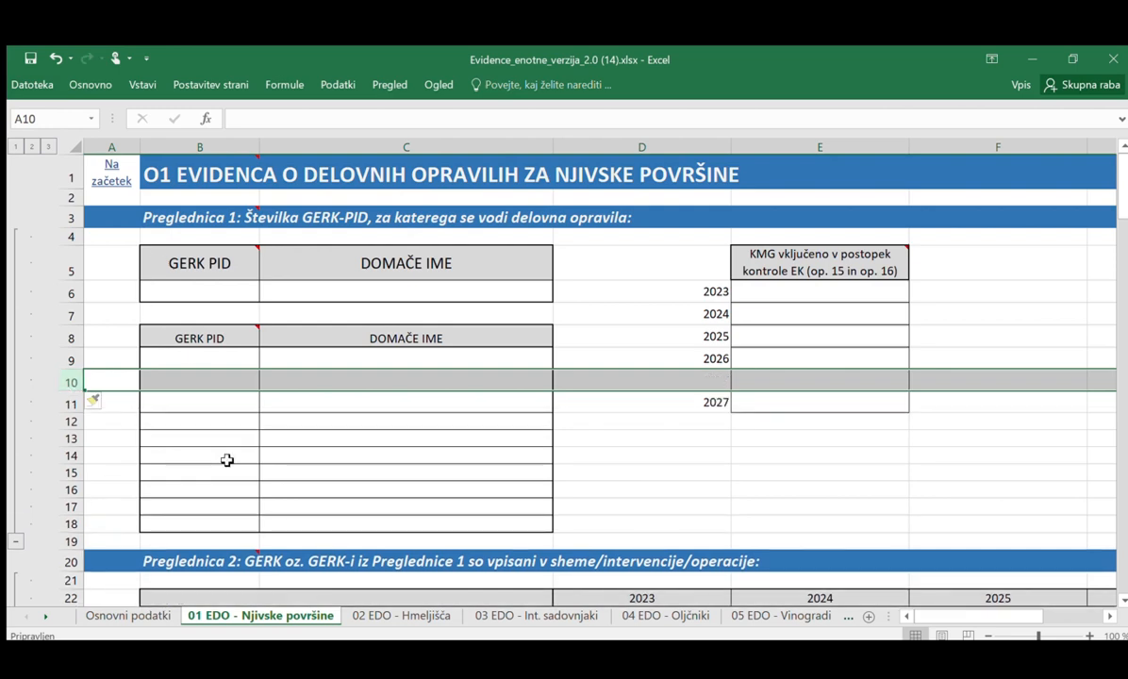
- Select the Leto cell in row 48 of Preglednica 3, and select that whole row
{"action": "scroll", "coordinate": [227, 461], "scroll_direction": "down", "scroll_amount": 11}
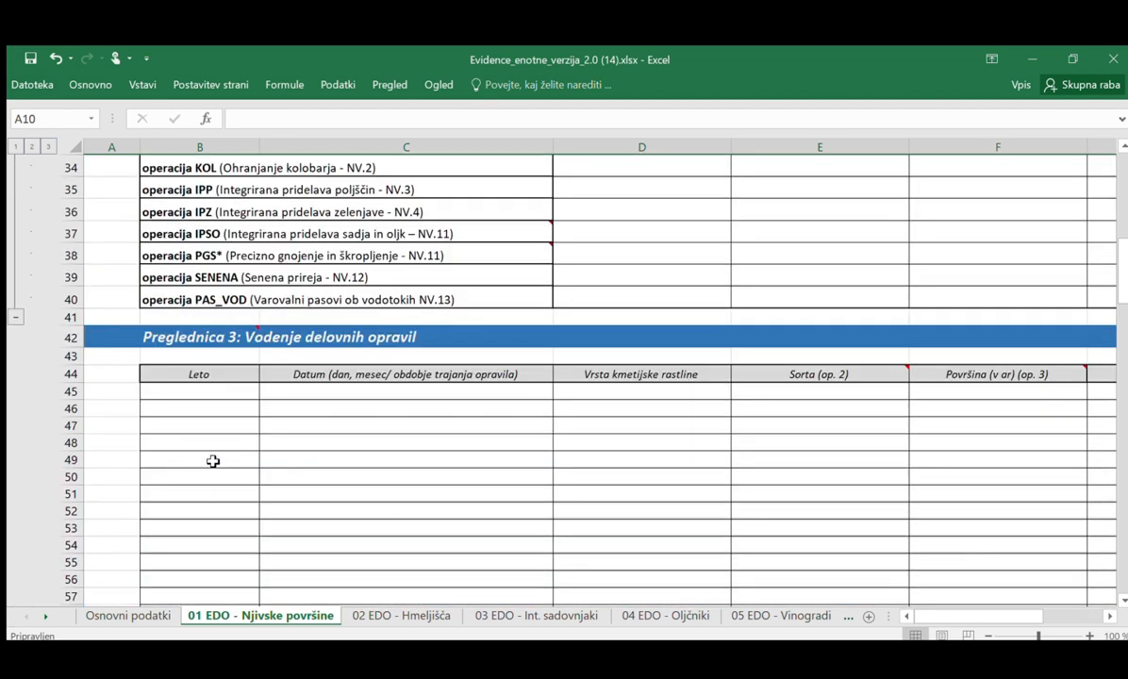
{"action": "left_click", "coordinate": [171, 447]}
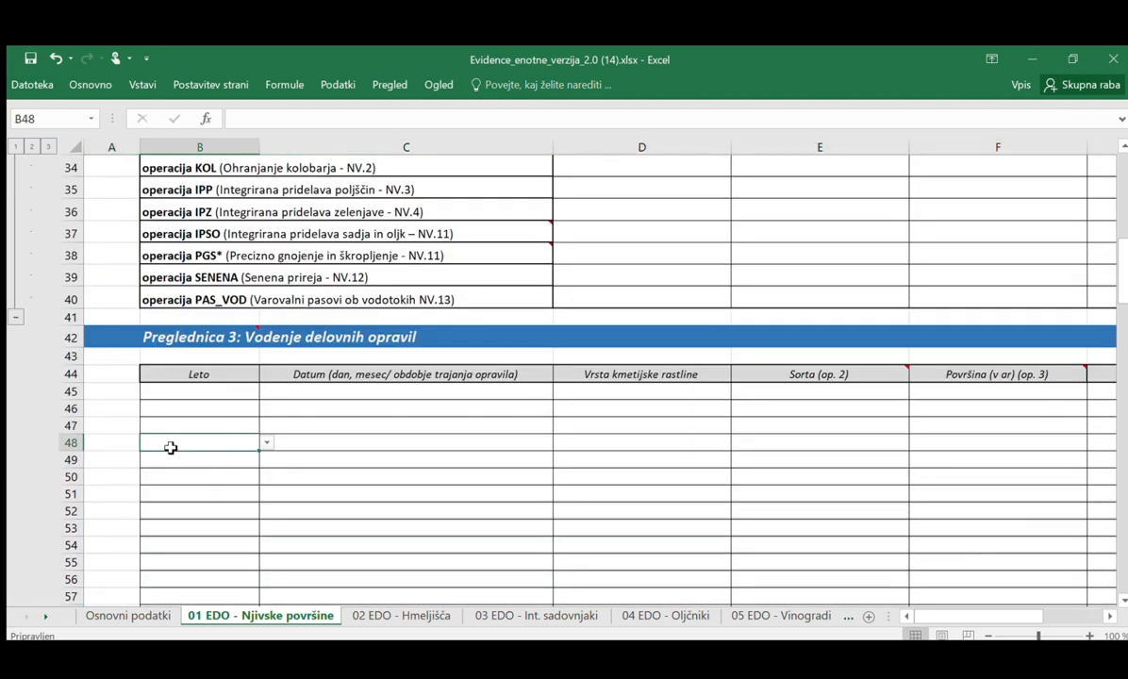
{"action": "left_click", "coordinate": [79, 443]}
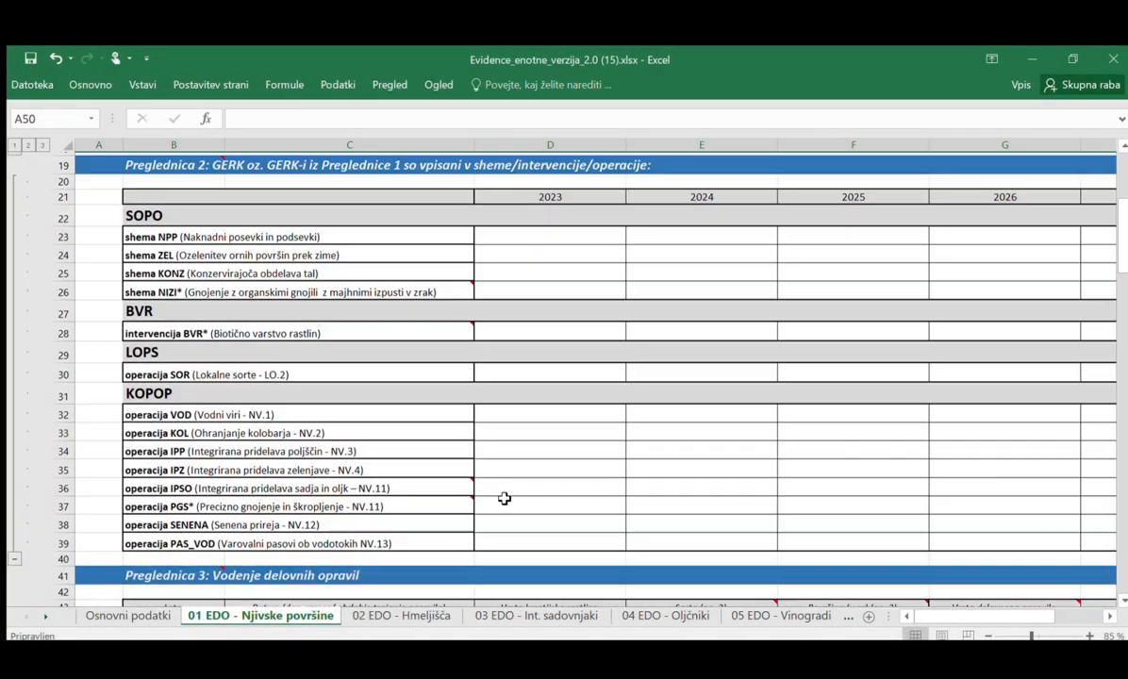
- Review the Preglednica 2 heading's note and mark intervencija BVR with × for 2023
{"action": "scroll", "coordinate": [504, 498], "scroll_direction": "up", "scroll_amount": 1}
{"action": "left_click", "coordinate": [177, 220]}
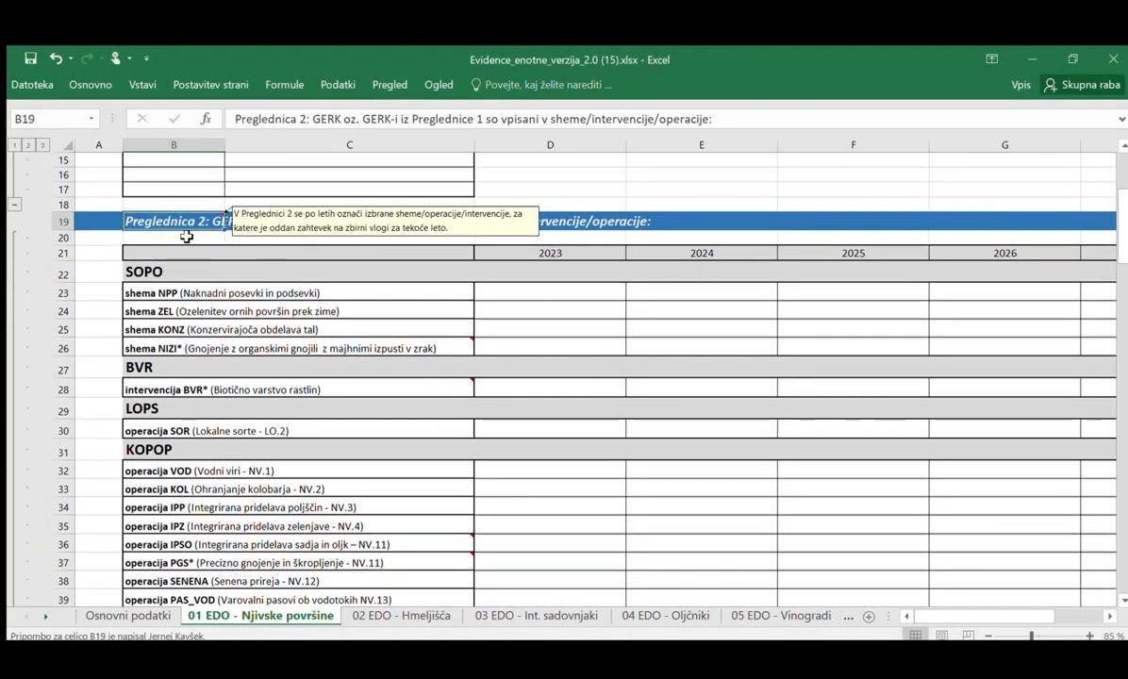
{"action": "left_click", "coordinate": [507, 391]}
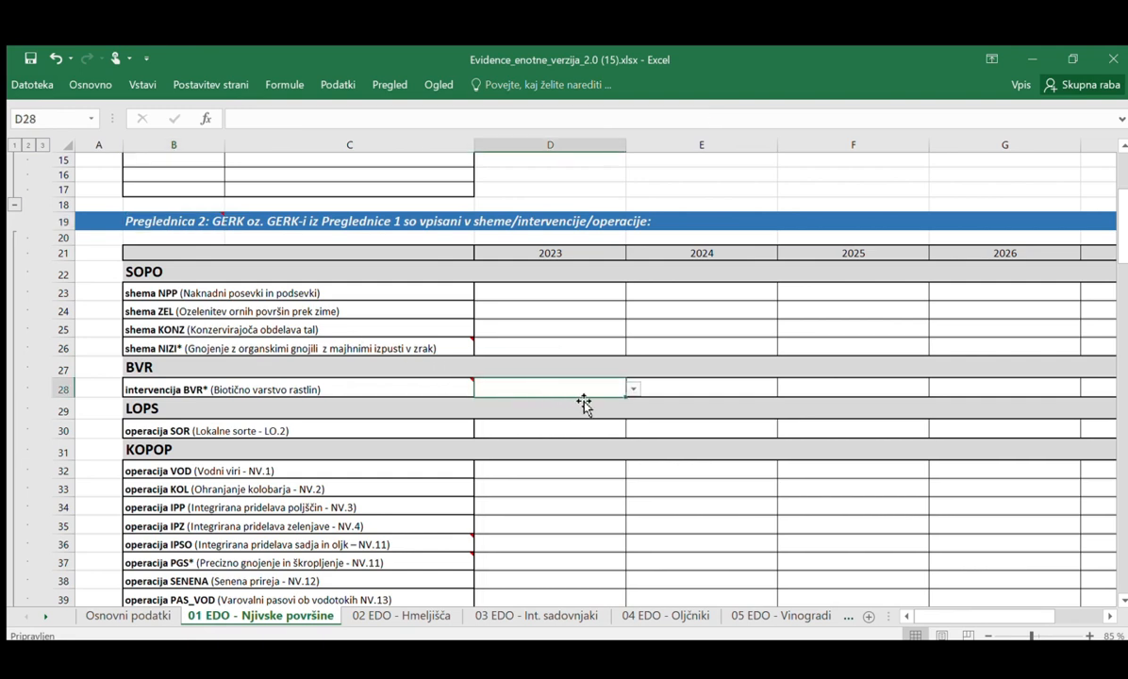
{"action": "type", "text": "x"}
- Return to the Preglednica 1 heading and read the note on the KMG's inclusion in the EK control procedure
{"action": "scroll", "coordinate": [494, 437], "scroll_direction": "up", "scroll_amount": 2}
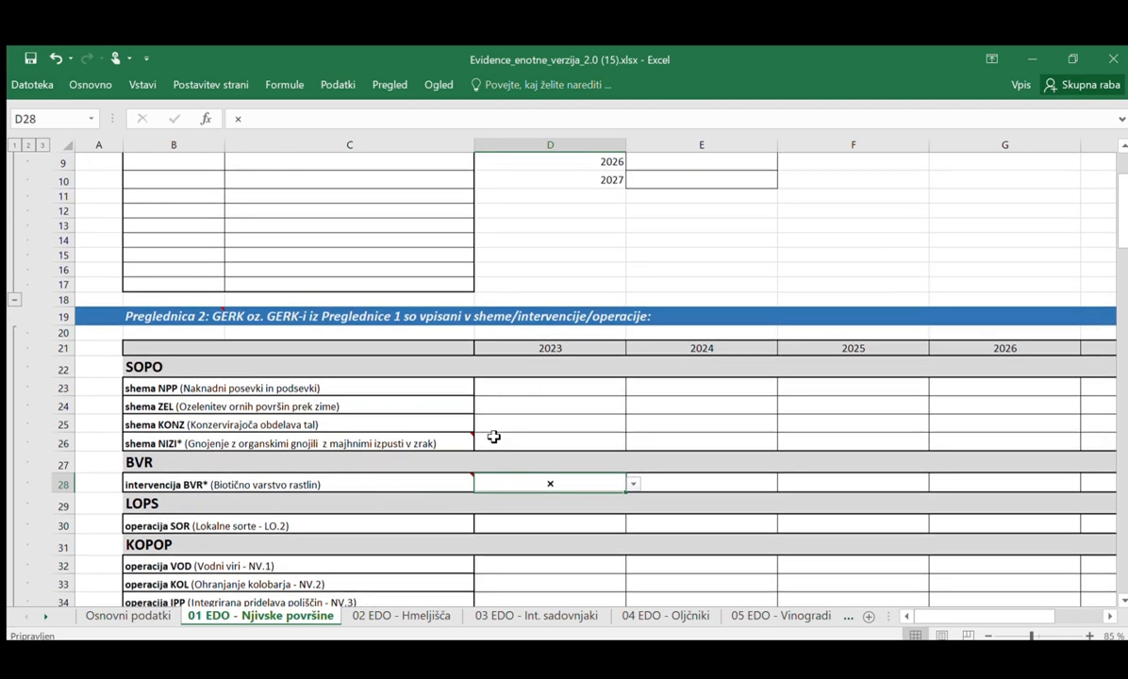
{"action": "scroll", "coordinate": [493, 437], "scroll_direction": "up", "scroll_amount": 3}
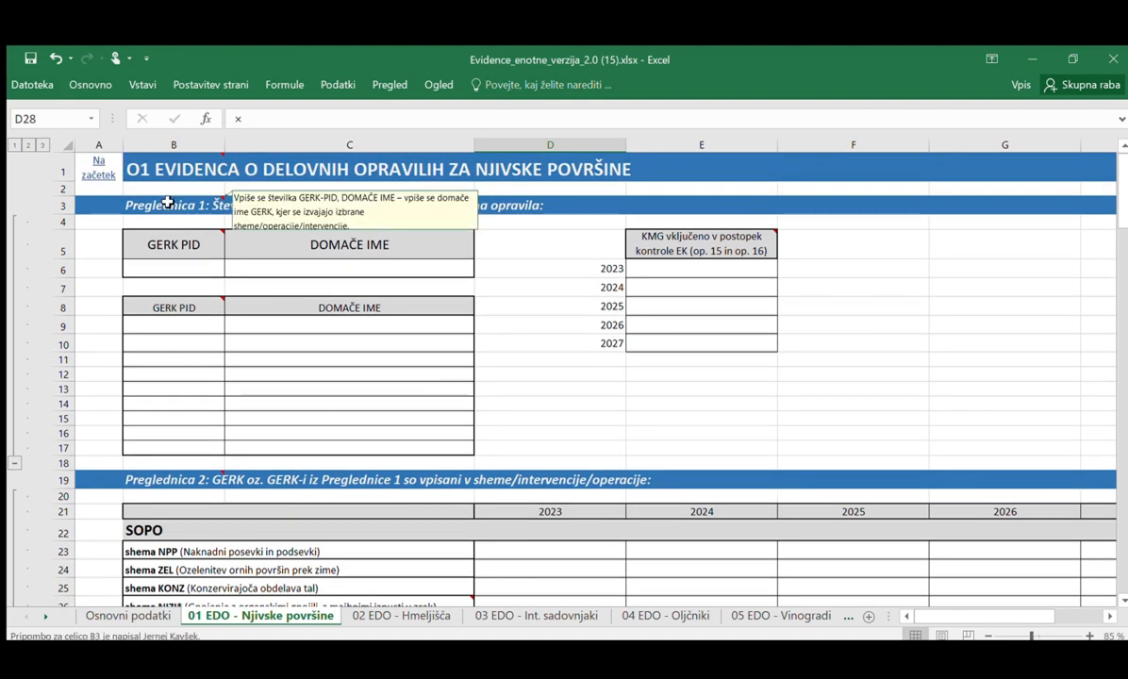
{"action": "left_click", "coordinate": [167, 202]}
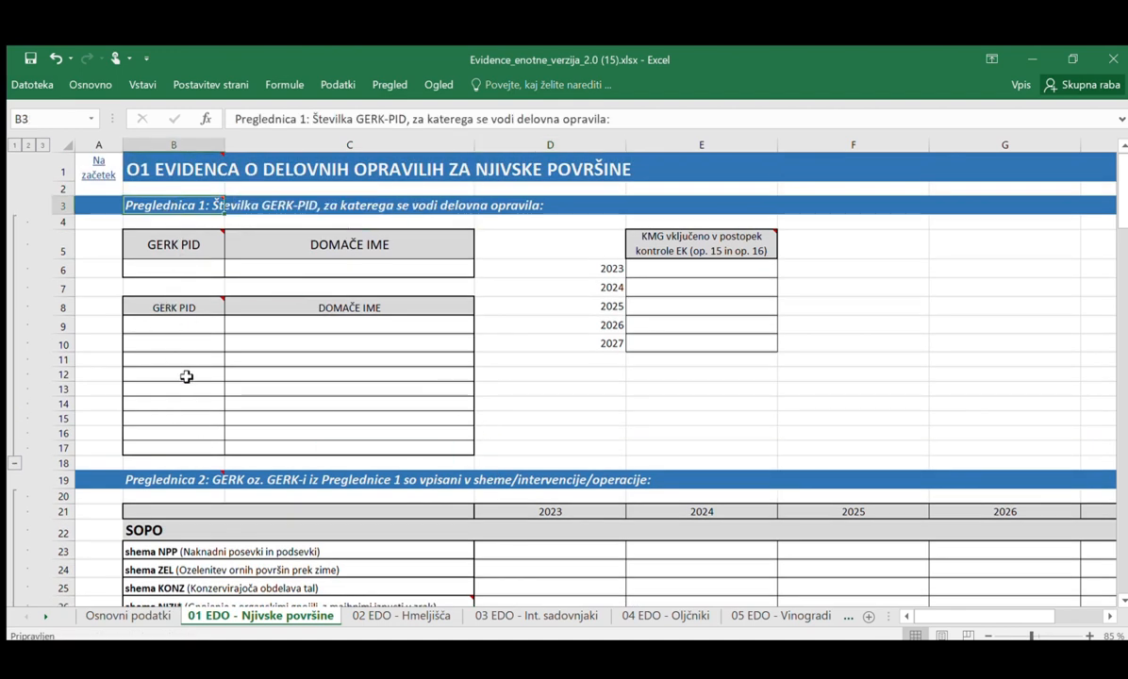
{"action": "left_click", "coordinate": [709, 238]}
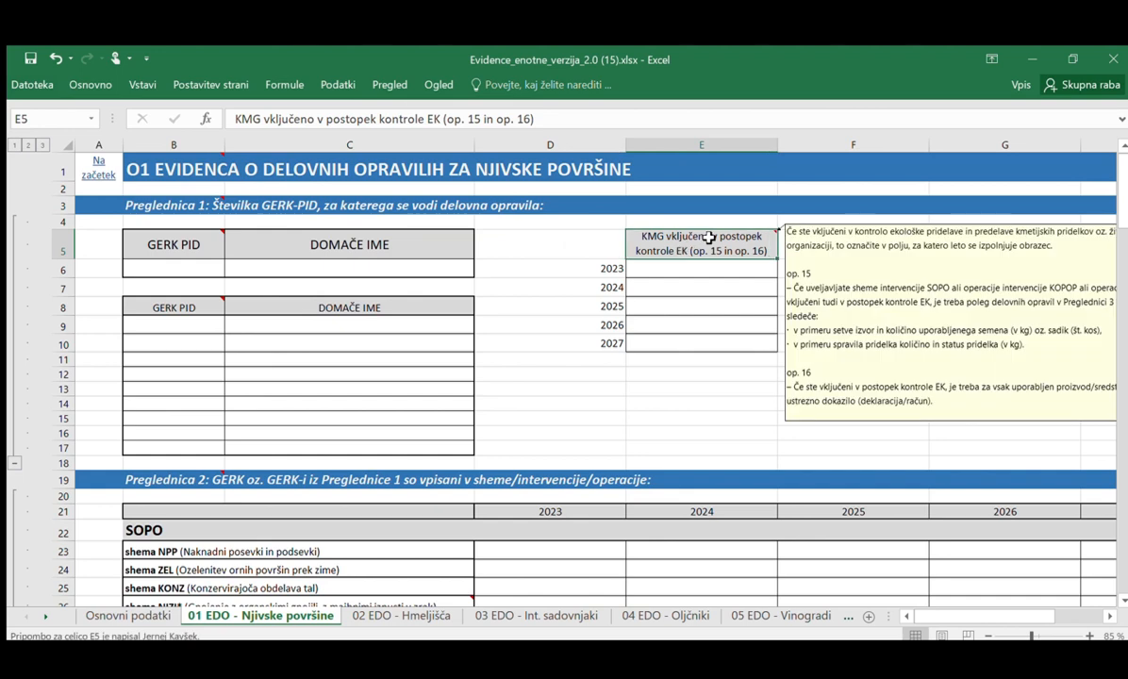
- Try to mark the KMG as included in the EK control procedure for 2023 with ×
{"action": "left_click", "coordinate": [743, 270]}
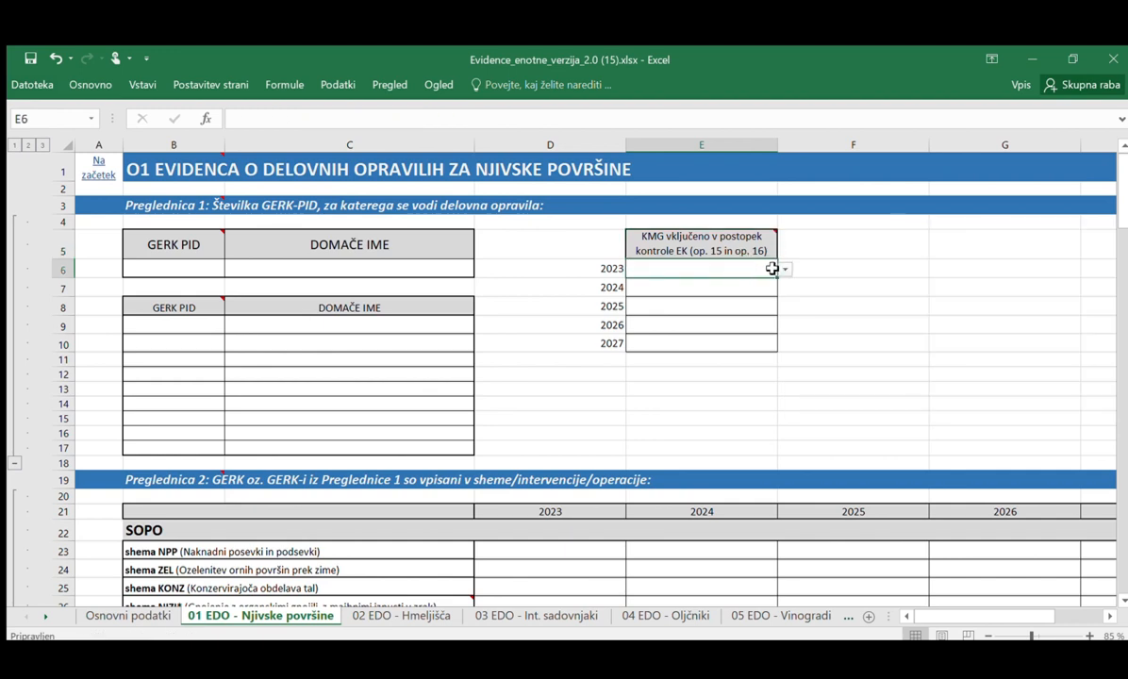
{"action": "type", "text": "x"}
{"action": "mouse_move", "coordinate": [745, 241]}
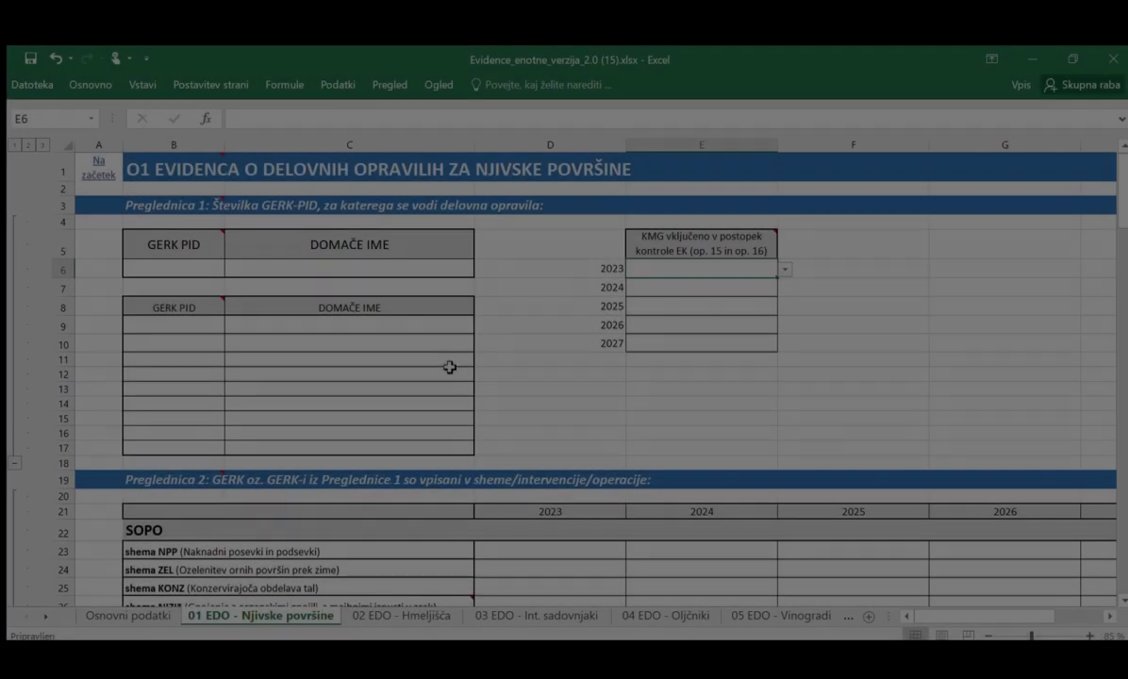
- Set Leto in the first row of Preglednica 3 to 2023
{"action": "scroll", "coordinate": [450, 367], "scroll_direction": "down", "scroll_amount": 9}
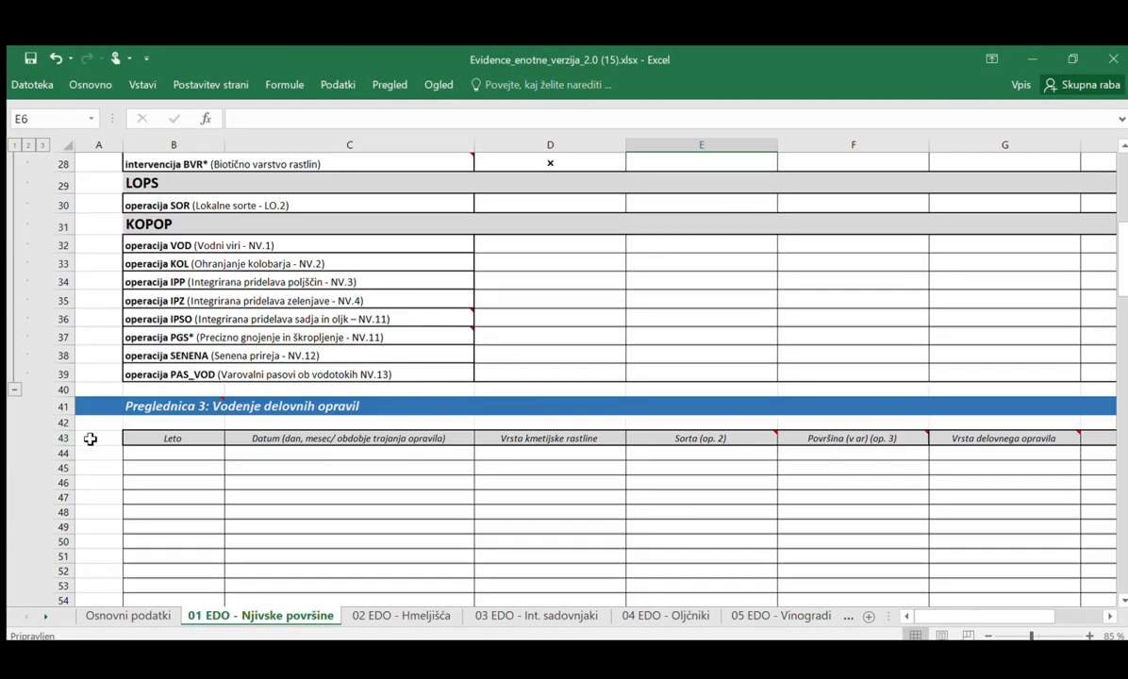
{"action": "scroll", "coordinate": [89, 439], "scroll_direction": "down", "scroll_amount": 1}
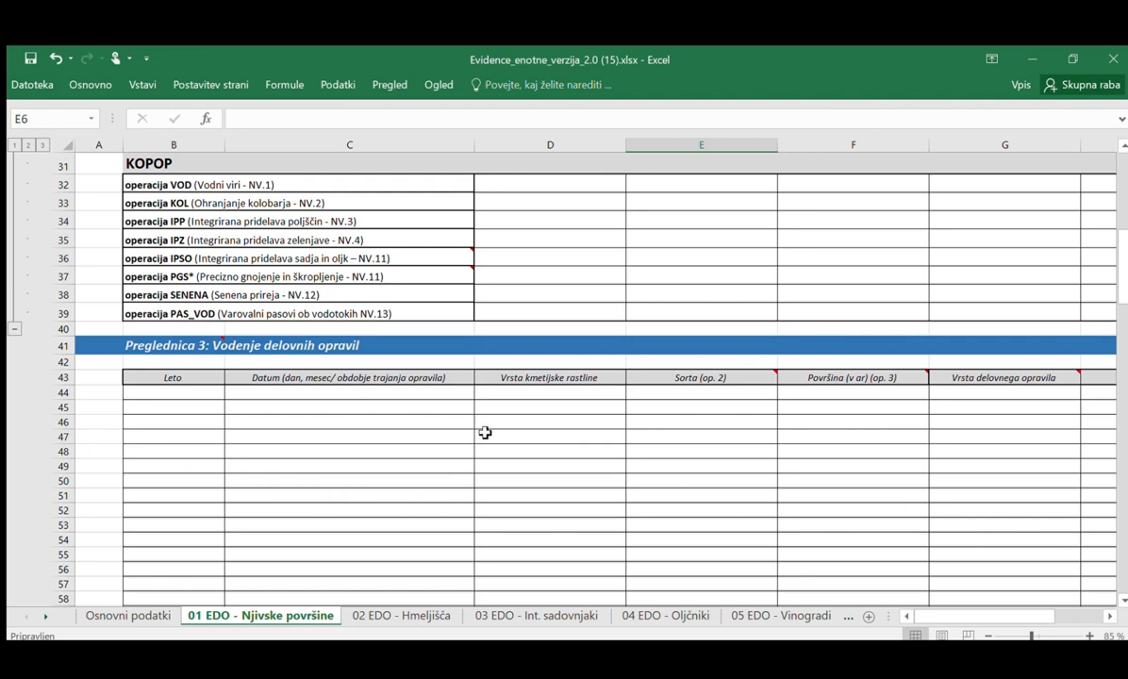
{"action": "scroll", "coordinate": [286, 485], "scroll_direction": "down", "scroll_amount": 1}
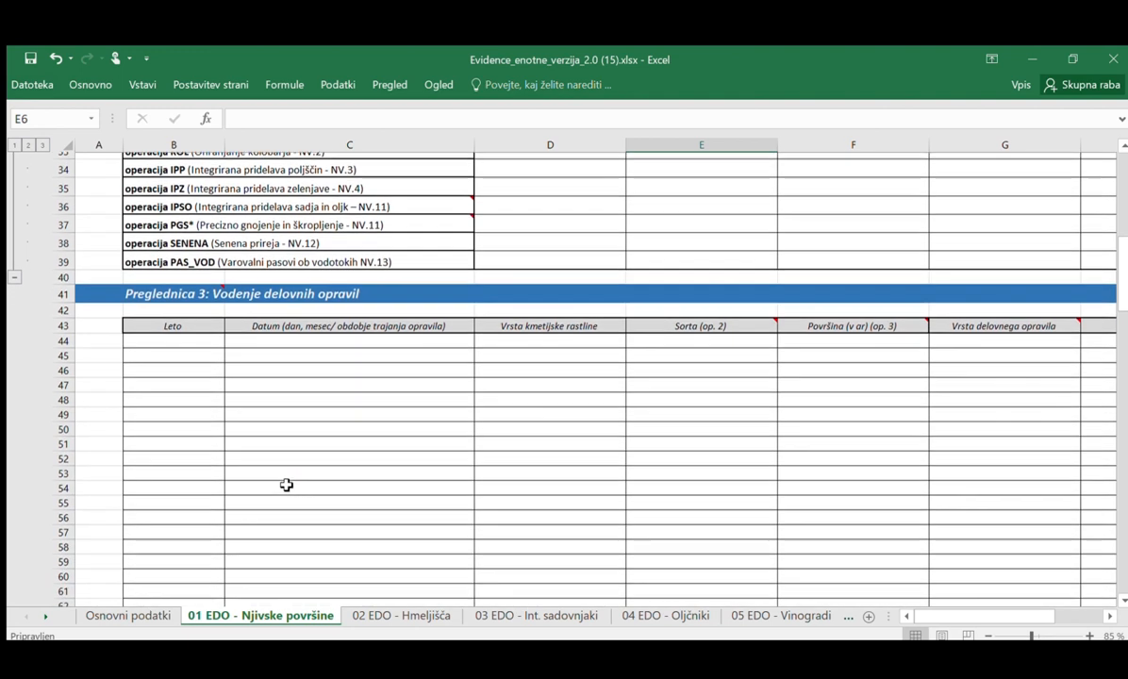
{"action": "left_click", "coordinate": [199, 336]}
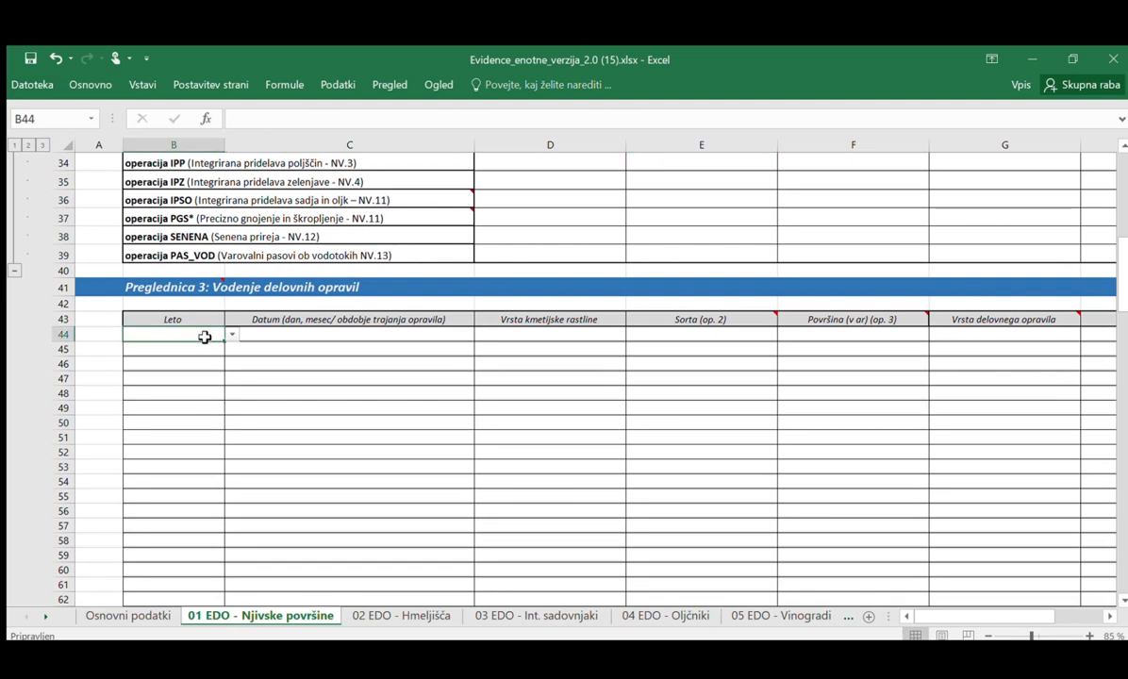
{"action": "left_click", "coordinate": [228, 335]}
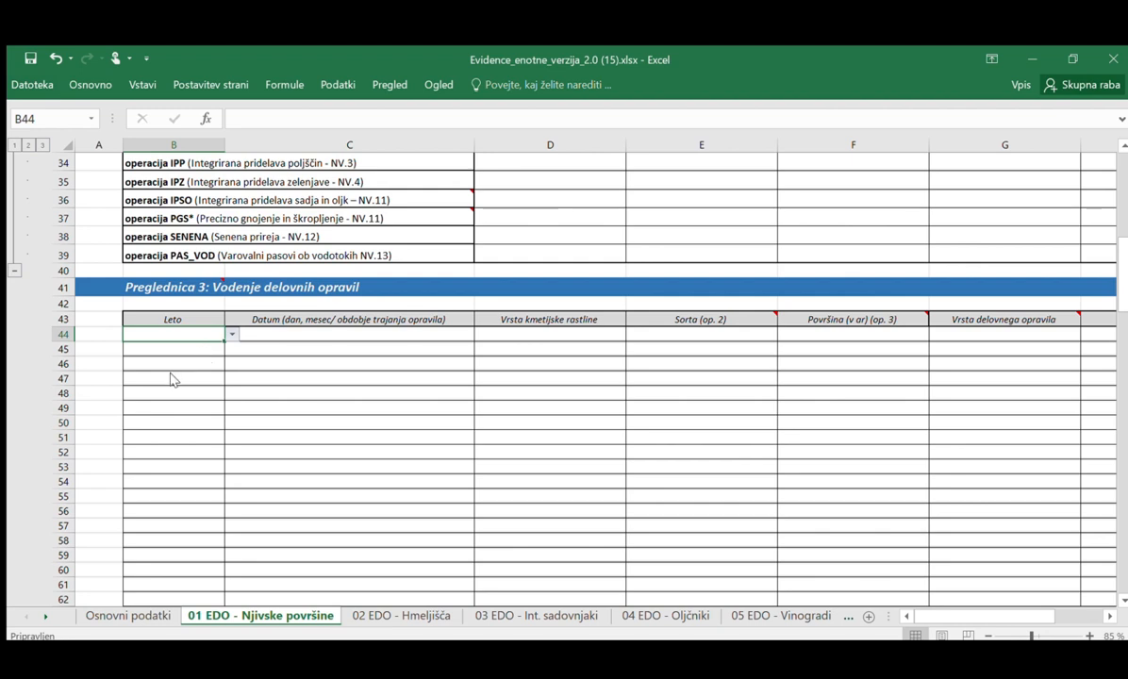
{"action": "left_click", "coordinate": [174, 348]}
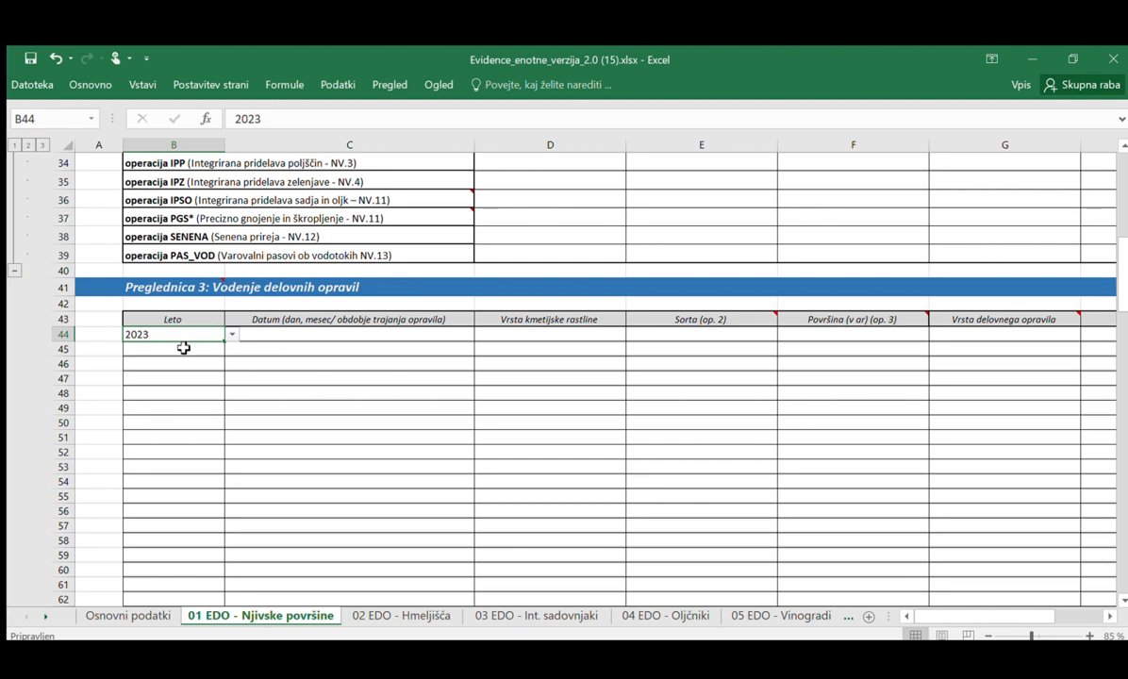
- Review the Preglednica 3 columns from Datum to Površina and read the note on the Sorta heading
{"action": "left_click", "coordinate": [326, 336]}
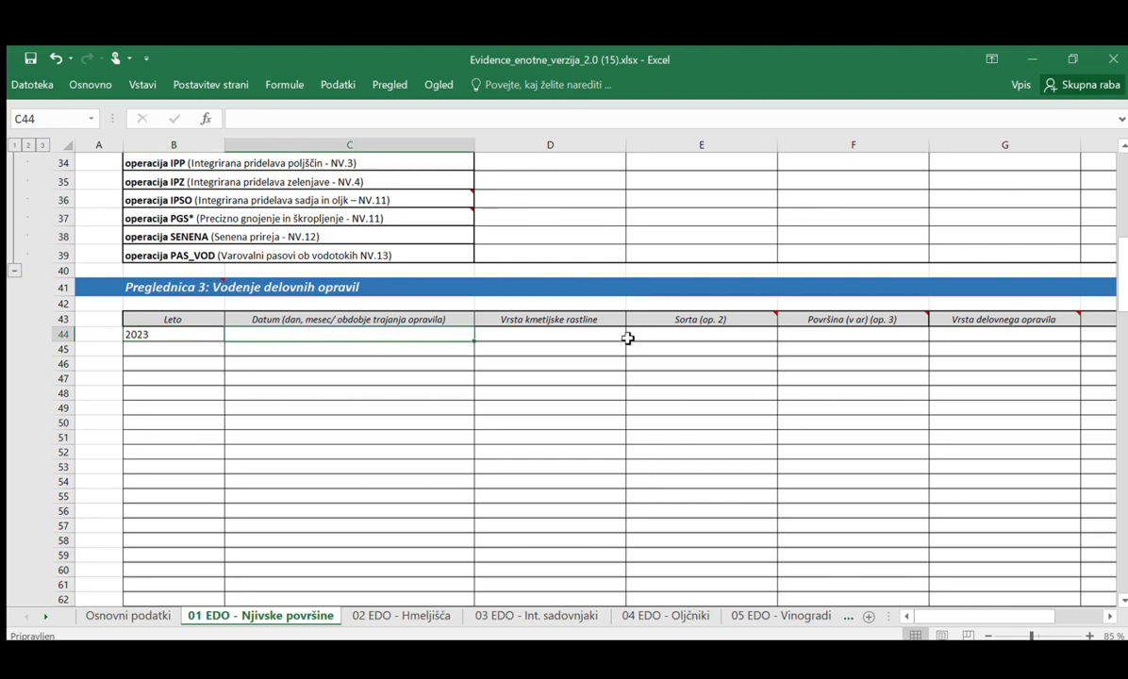
{"action": "left_click", "coordinate": [547, 319]}
{"action": "left_click_drag", "start_coordinate": [969, 618], "coordinate": [1024, 618]}
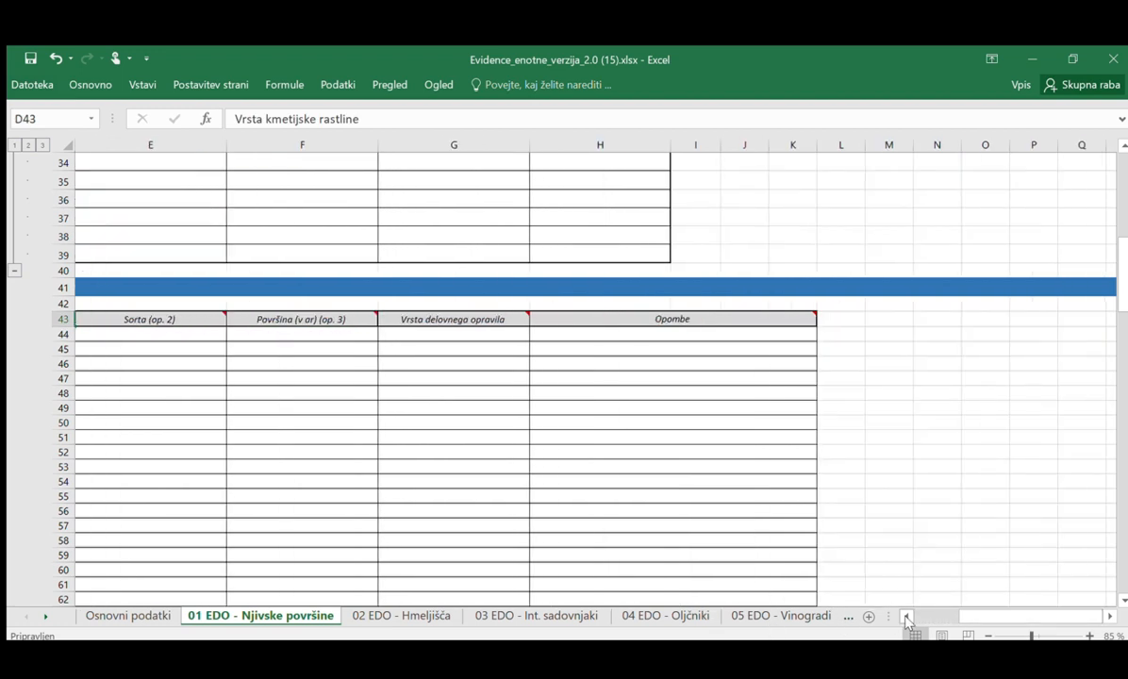
{"action": "scroll", "coordinate": [845, 575], "scroll_direction": "left", "scroll_amount": 1}
{"action": "mouse_move", "coordinate": [320, 321]}
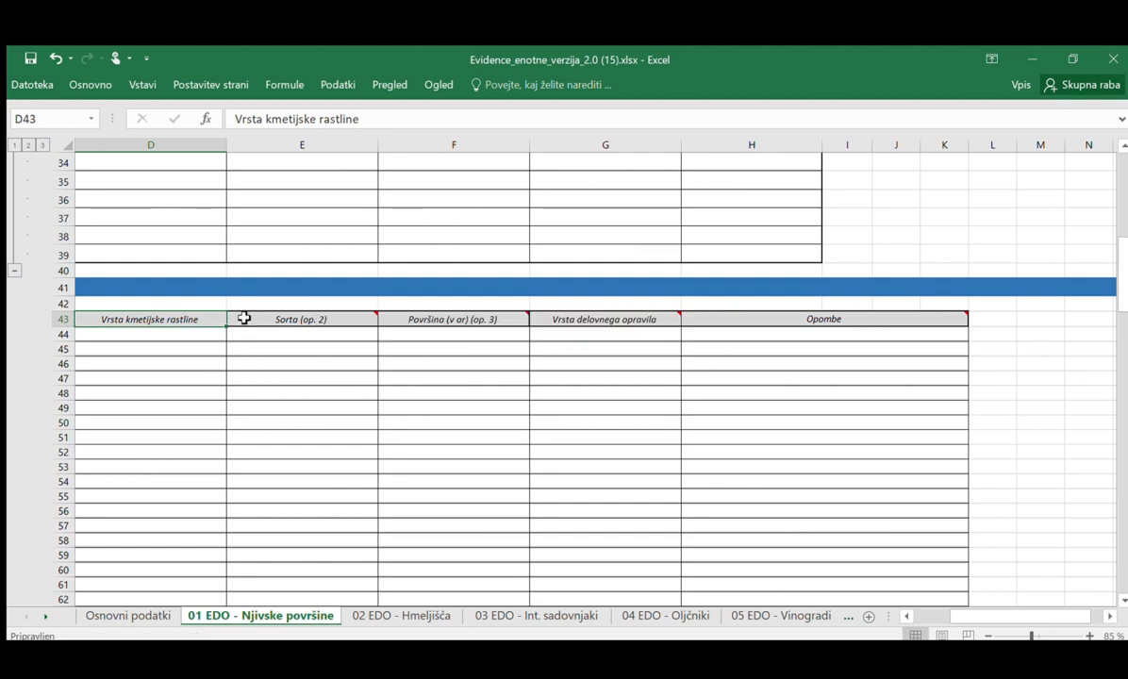
{"action": "mouse_move", "coordinate": [263, 318]}
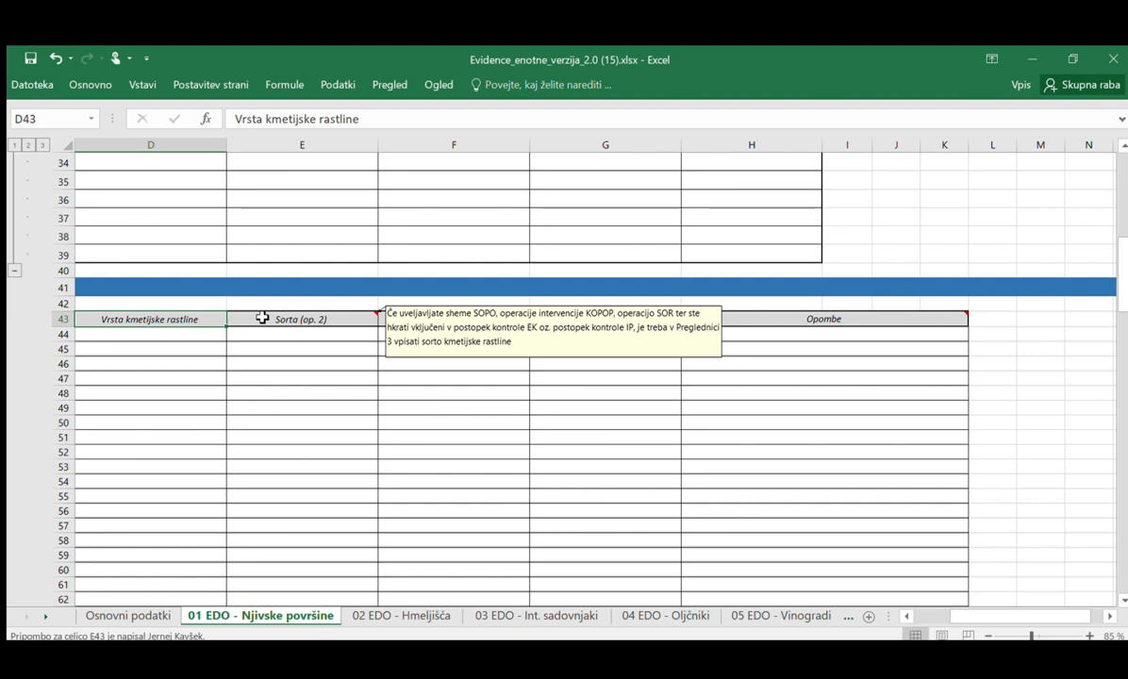
{"action": "mouse_move", "coordinate": [475, 322]}
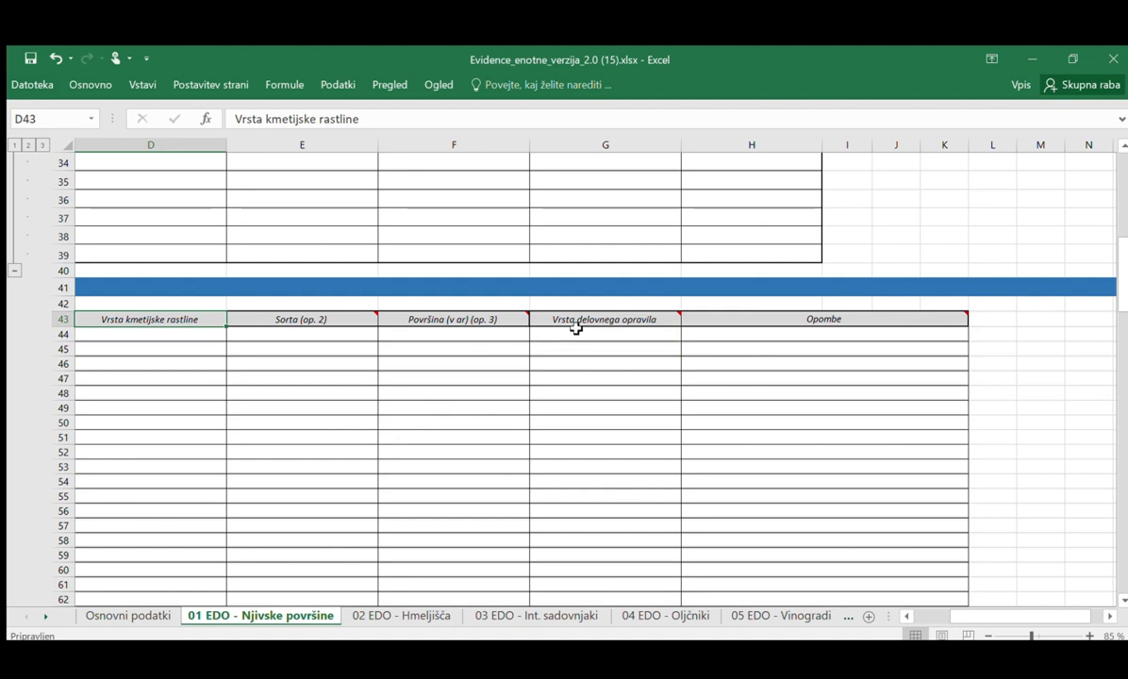
- Set the 2023 entry's Vrsta delovnega opravila to 11 Druga delovna opravila, and select its Opombe cell after reading the heading's note
{"action": "left_click", "coordinate": [580, 333]}
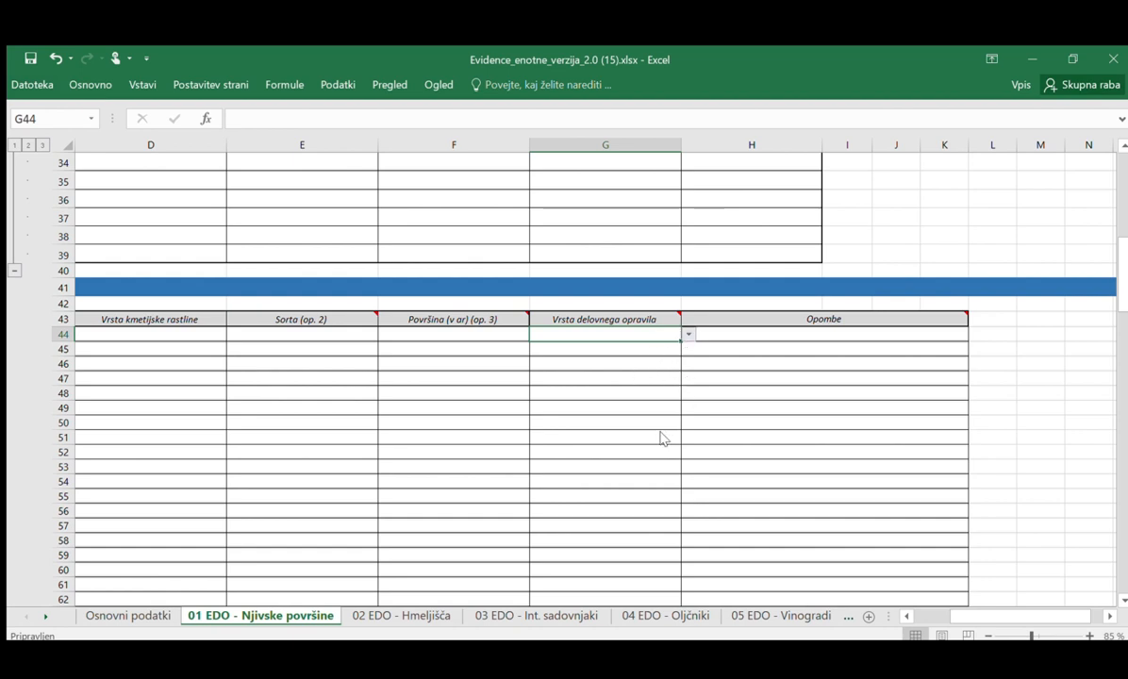
{"action": "left_click", "coordinate": [626, 420]}
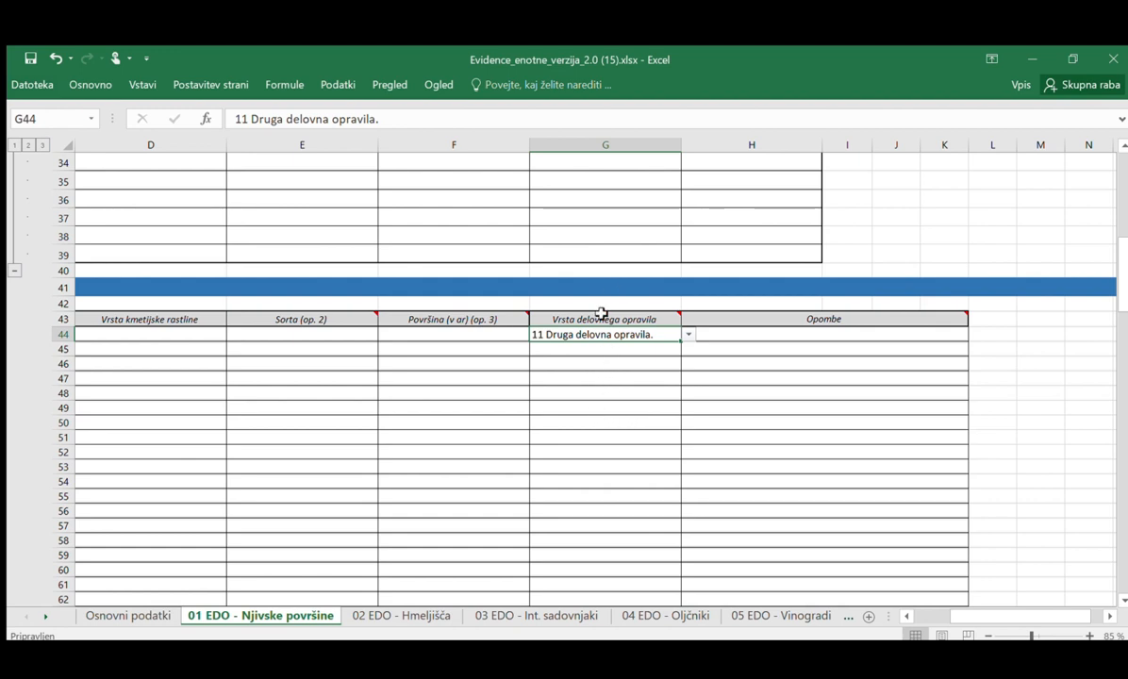
{"action": "mouse_move", "coordinate": [600, 322]}
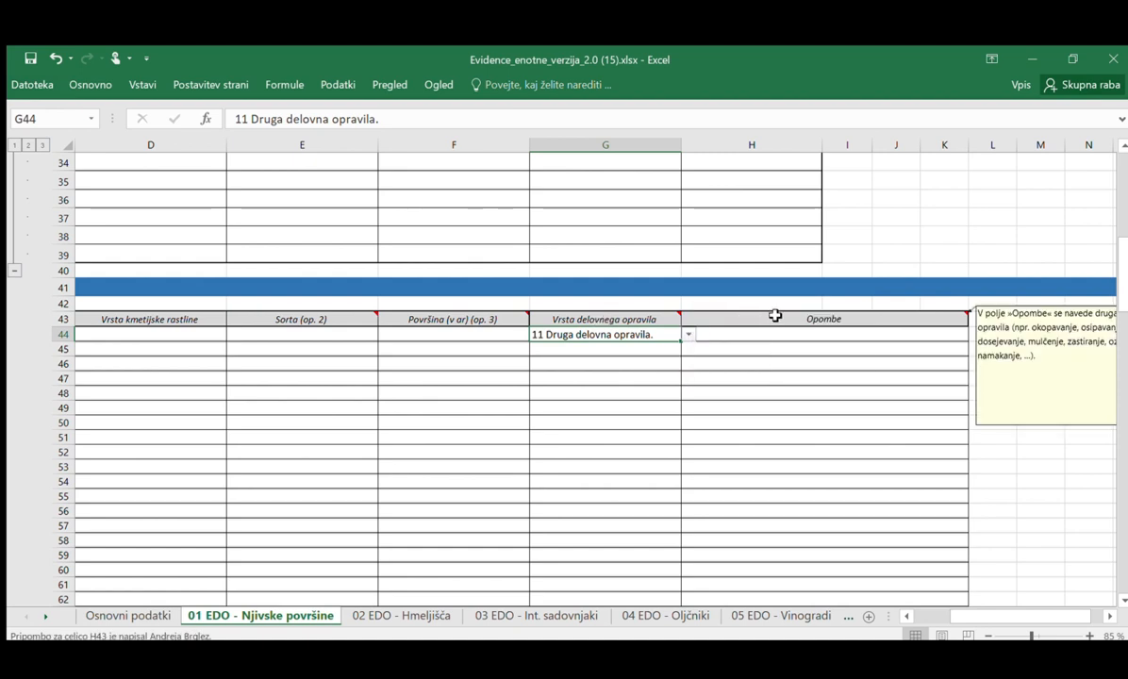
{"action": "left_click", "coordinate": [770, 320]}
{"action": "left_click", "coordinate": [766, 334]}
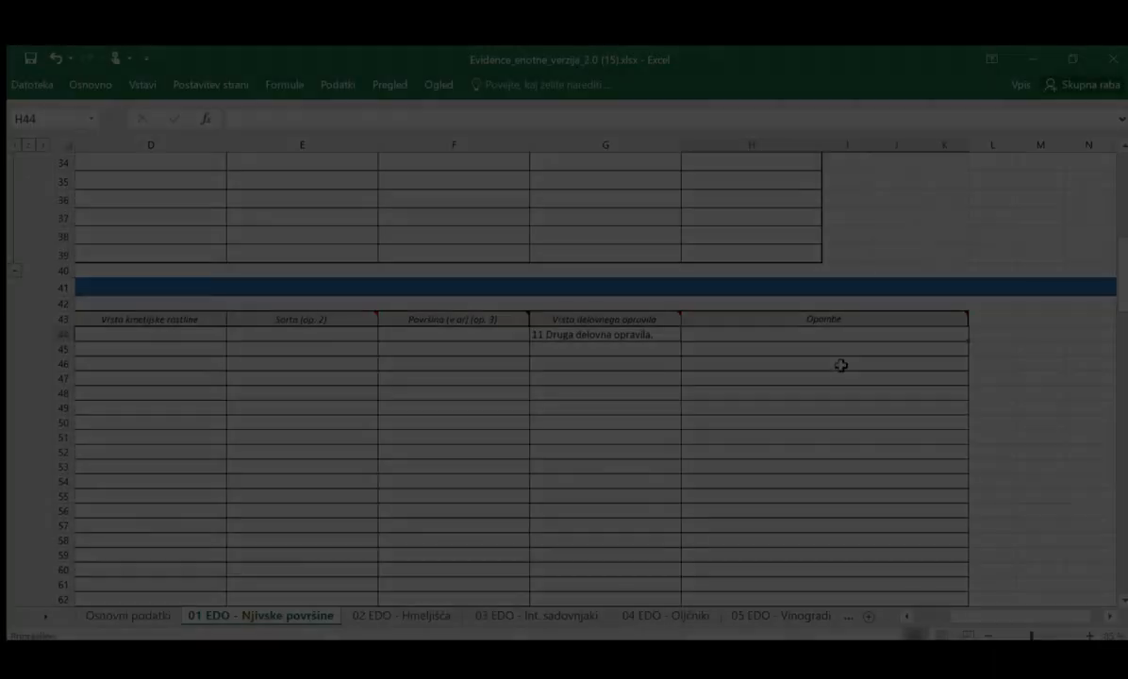
- Find the list of mandatory work tasks below Preglednica 3 and select its heading on the activities that must be recorded
{"action": "scroll", "coordinate": [765, 385], "scroll_direction": "down", "scroll_amount": 4}
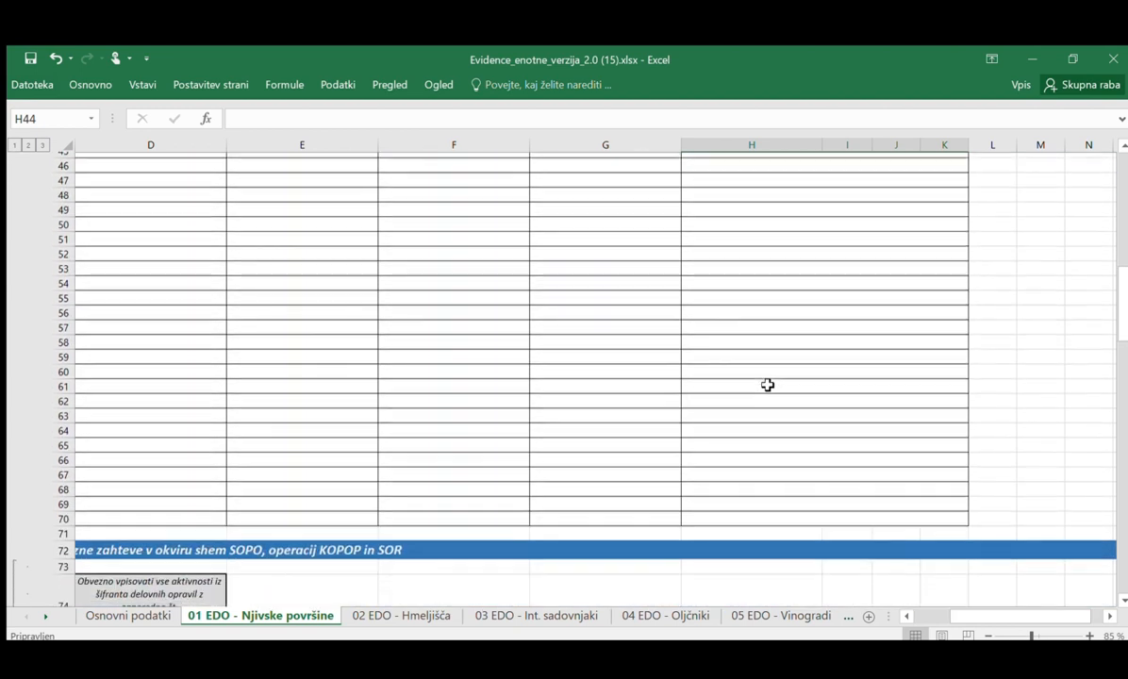
{"action": "left_click_drag", "start_coordinate": [958, 613], "coordinate": [913, 617]}
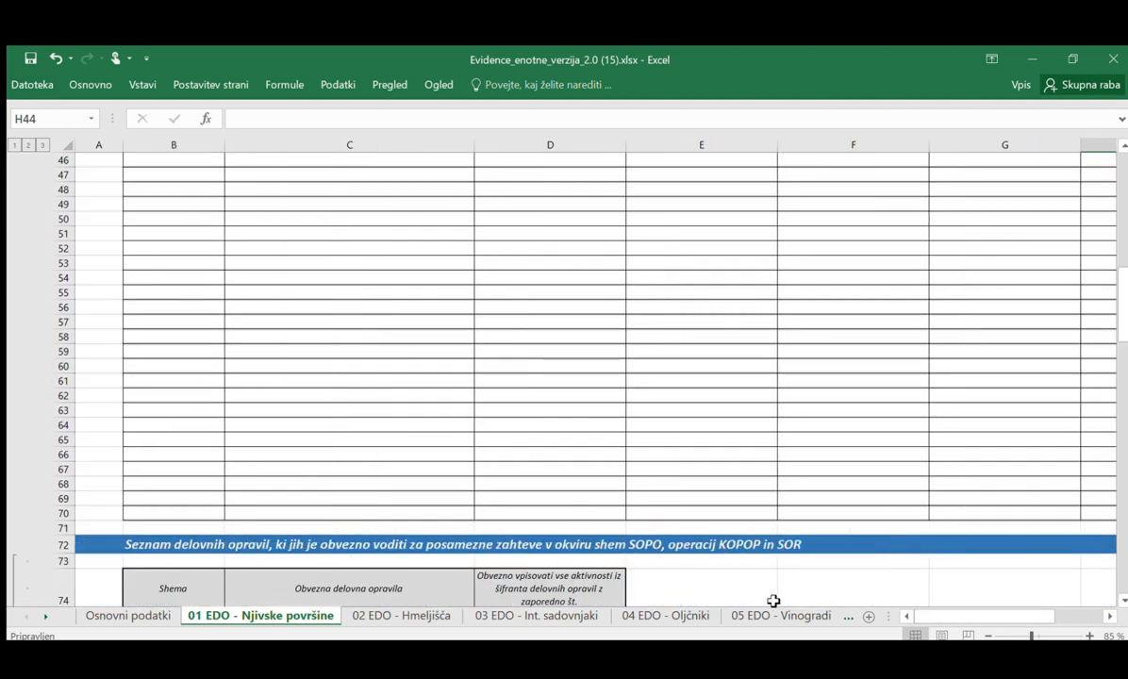
{"action": "scroll", "coordinate": [774, 601], "scroll_direction": "down", "scroll_amount": 2}
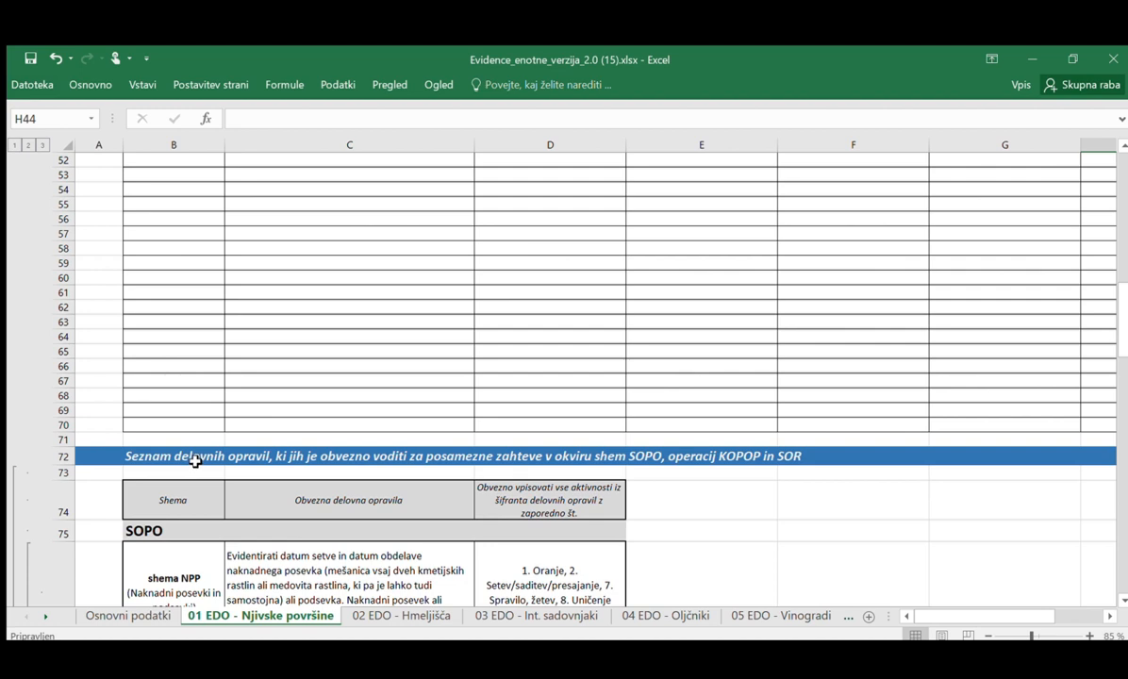
{"action": "scroll", "coordinate": [195, 461], "scroll_direction": "up", "scroll_amount": 5}
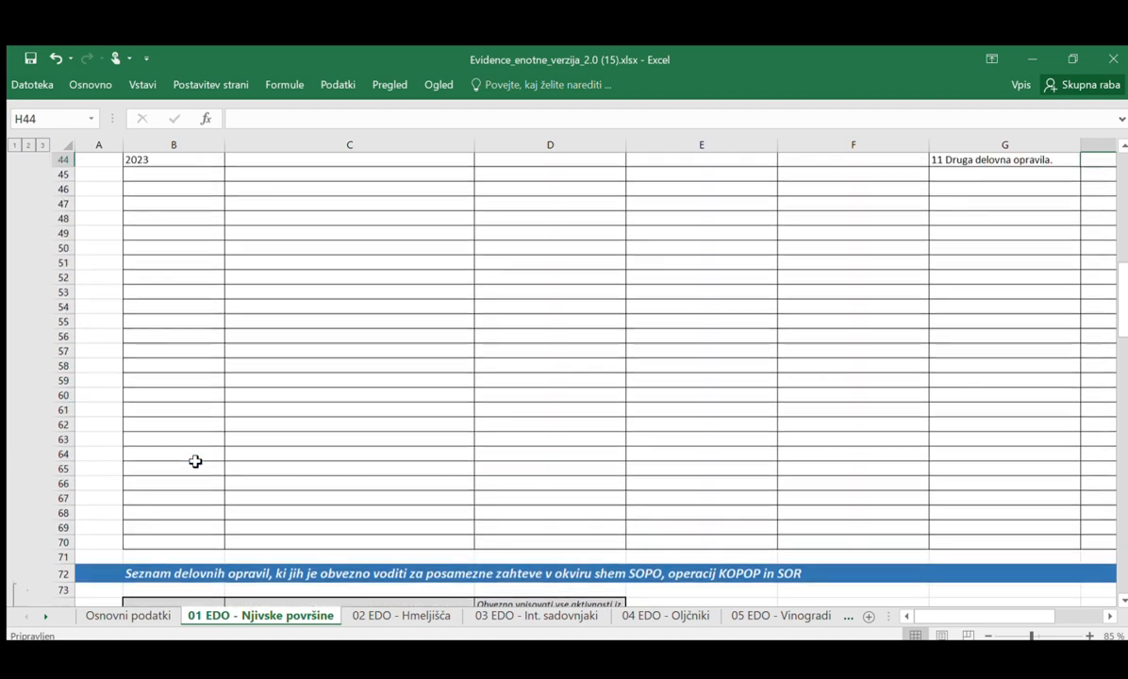
{"action": "scroll", "coordinate": [196, 461], "scroll_direction": "down", "scroll_amount": 7}
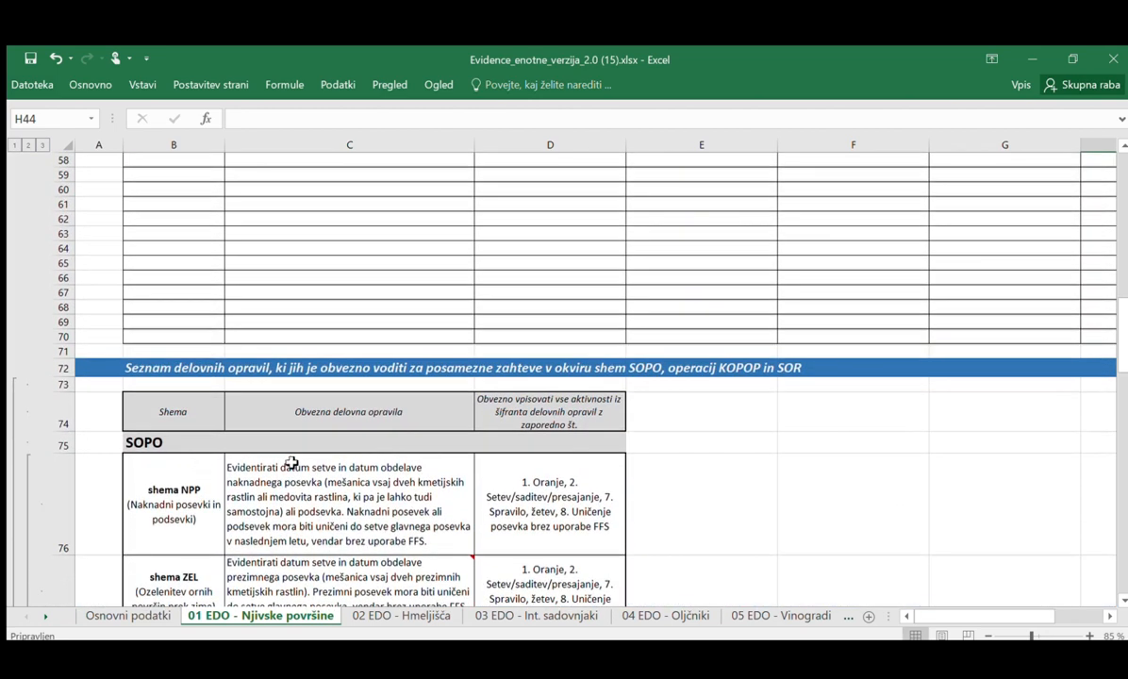
{"action": "left_click", "coordinate": [524, 420]}
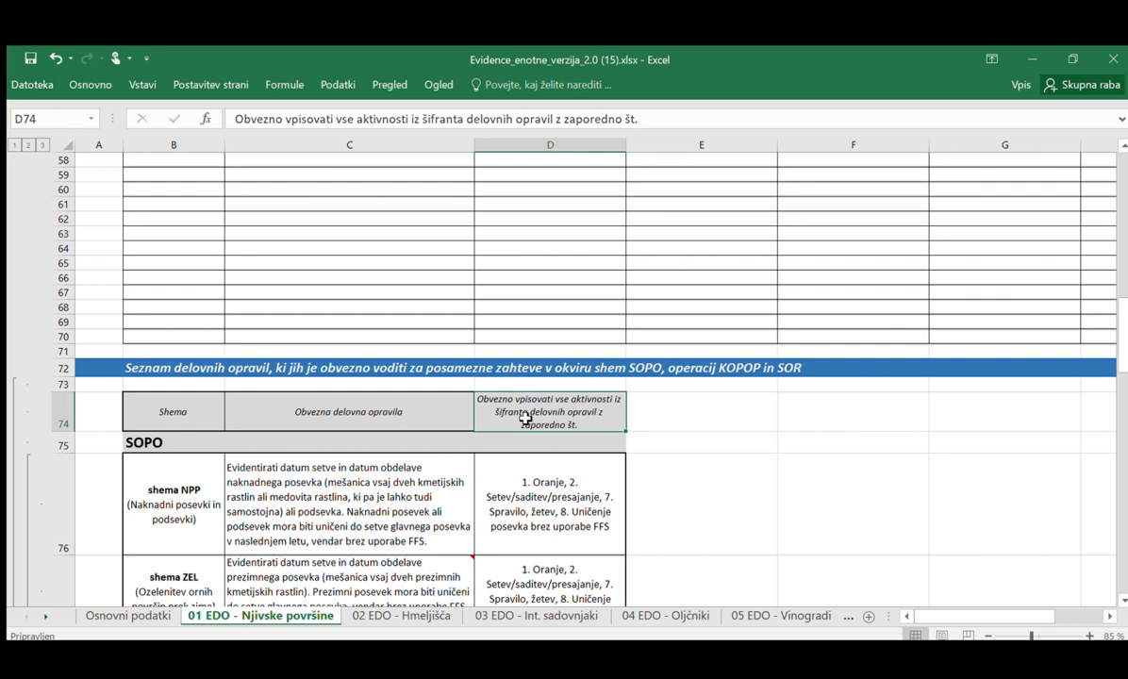
- Read the SOPO scheme requirements in the mandatory tasks list, including the notes for shema ZEL and shema KONZ
{"action": "scroll", "coordinate": [526, 418], "scroll_direction": "down", "scroll_amount": 3}
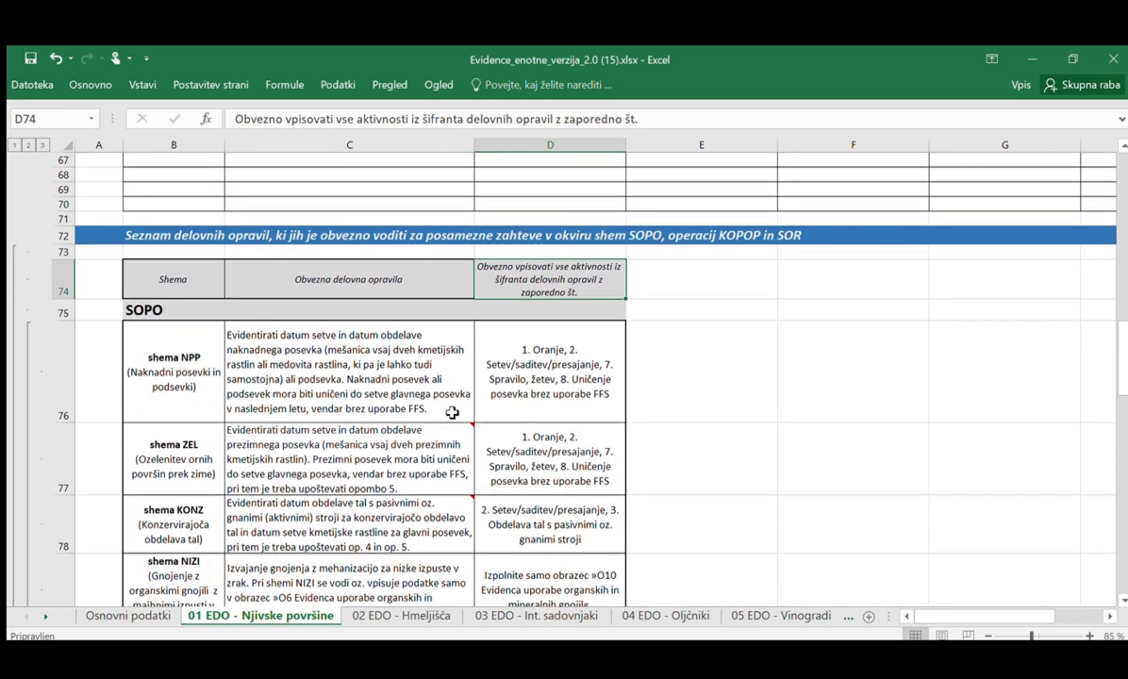
{"action": "mouse_move", "coordinate": [447, 463]}
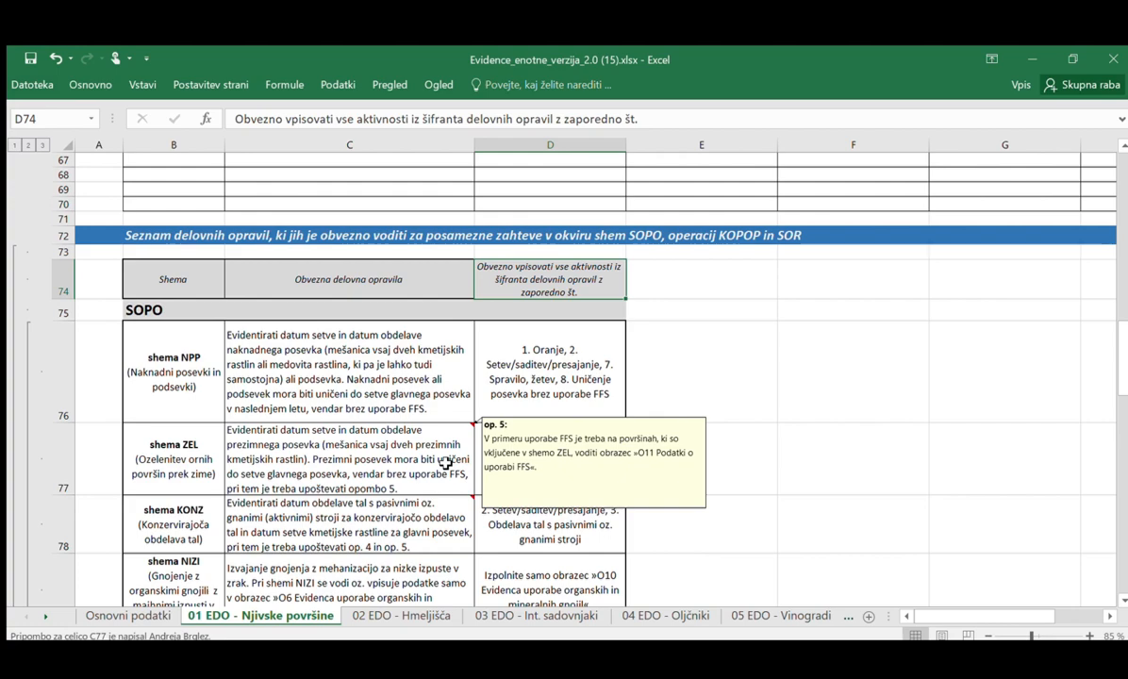
{"action": "scroll", "coordinate": [447, 463], "scroll_direction": "down", "scroll_amount": 2}
{"action": "mouse_move", "coordinate": [432, 438]}
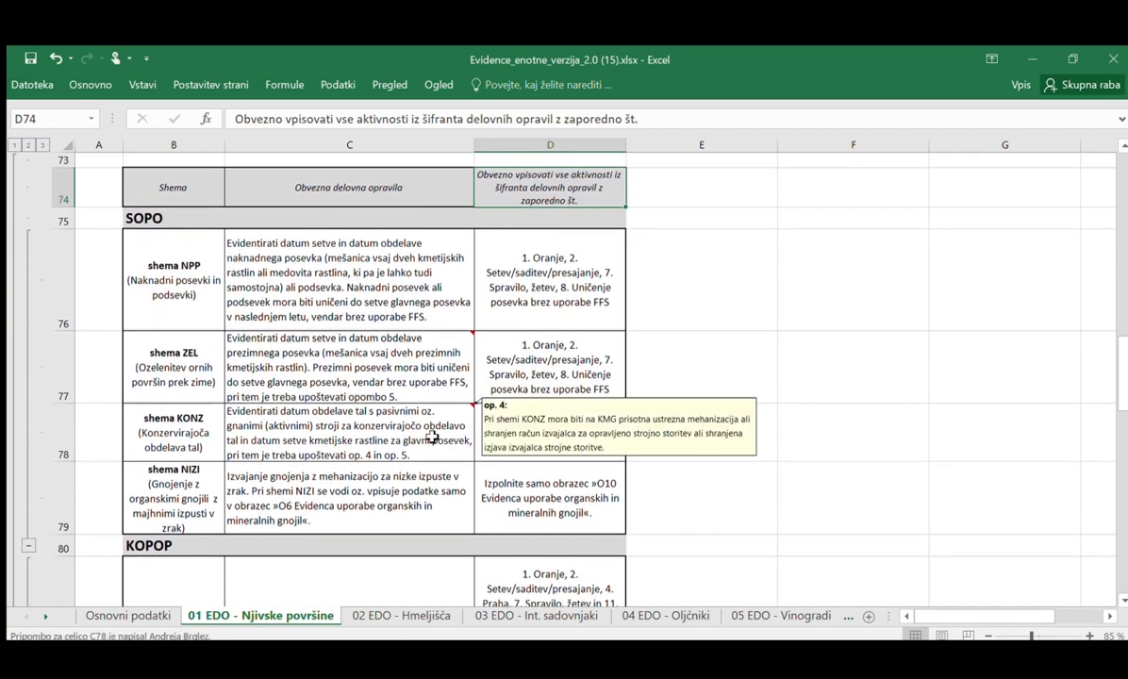
{"action": "scroll", "coordinate": [432, 438], "scroll_direction": "down", "scroll_amount": 7}
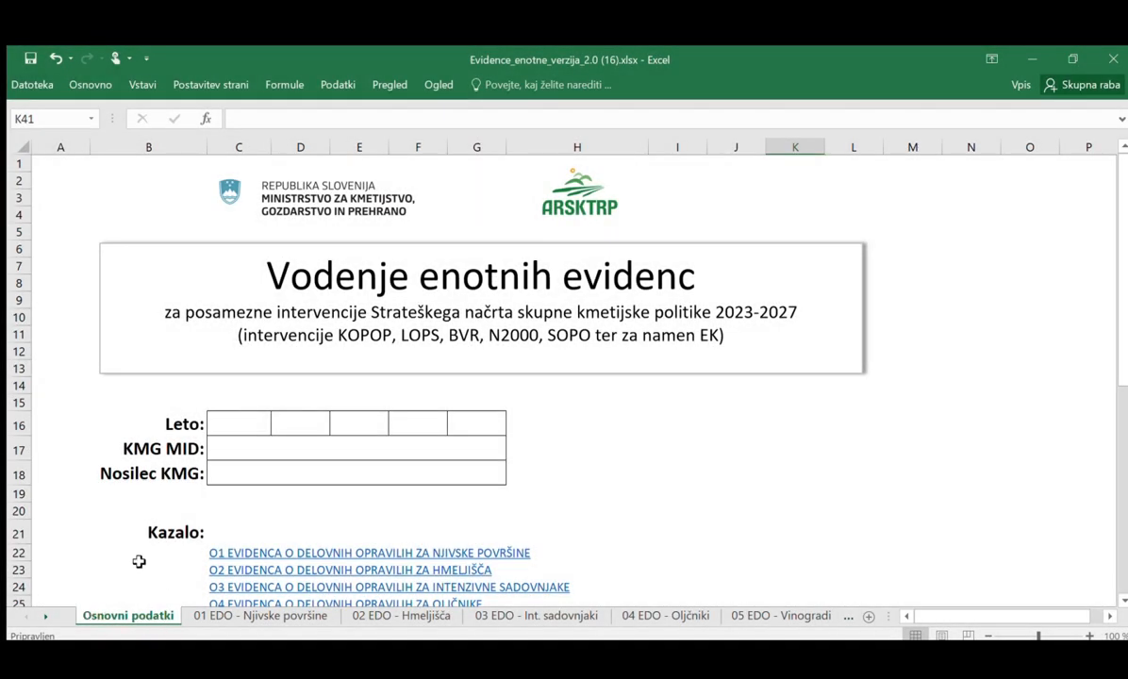
- Open the O7 record for trajno travinje oz. pašnike from the Kazalo on Osnovni podatki and look through its sections, including the meadow sketch
{"action": "scroll", "coordinate": [139, 559], "scroll_direction": "down", "scroll_amount": 4}
{"action": "left_click", "coordinate": [153, 327]}
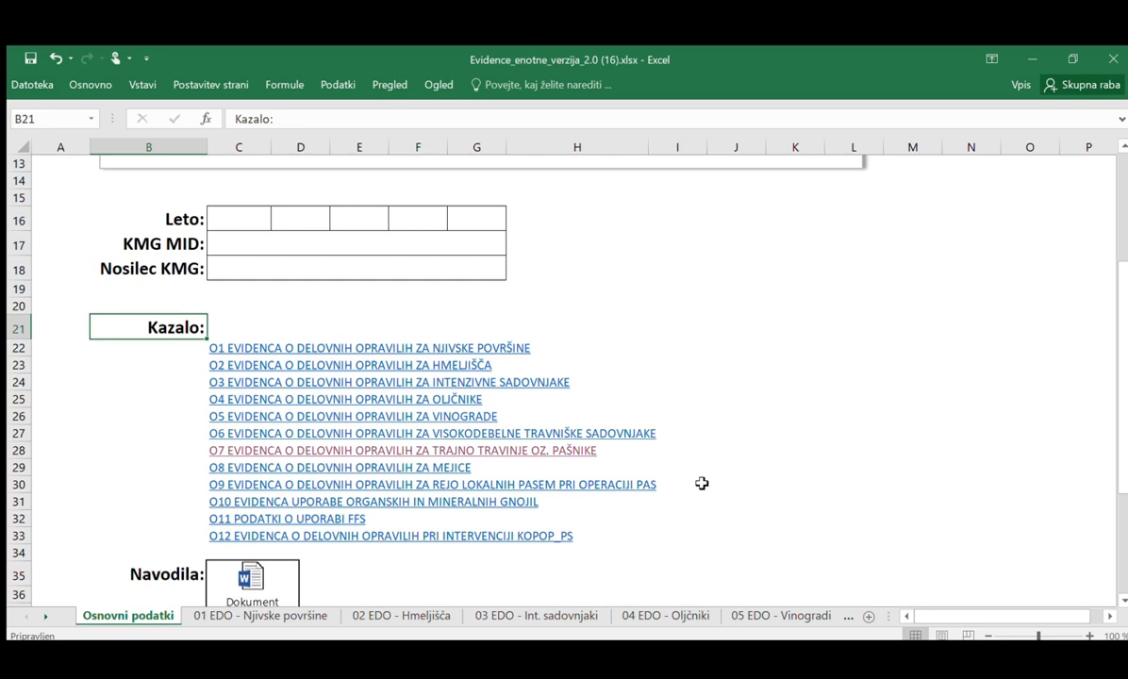
{"action": "left_click", "coordinate": [221, 453]}
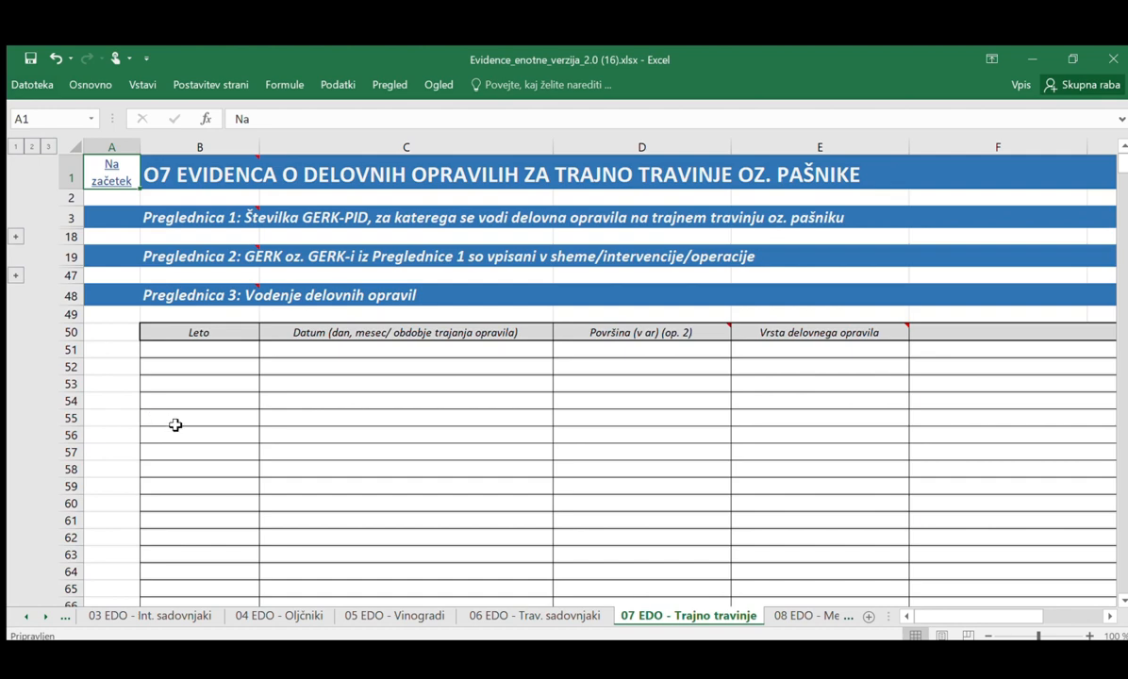
{"action": "scroll", "coordinate": [175, 426], "scroll_direction": "down", "scroll_amount": 6}
{"action": "scroll", "coordinate": [176, 425], "scroll_direction": "down", "scroll_amount": 4}
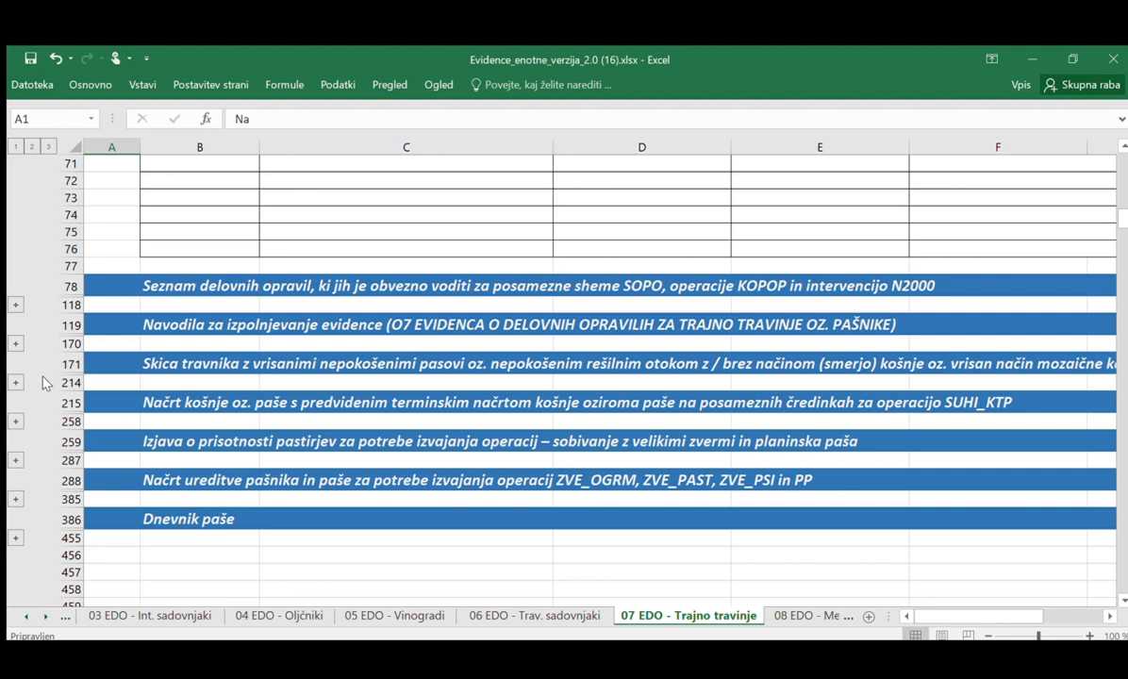
{"action": "scroll", "coordinate": [238, 420], "scroll_direction": "up", "scroll_amount": 6}
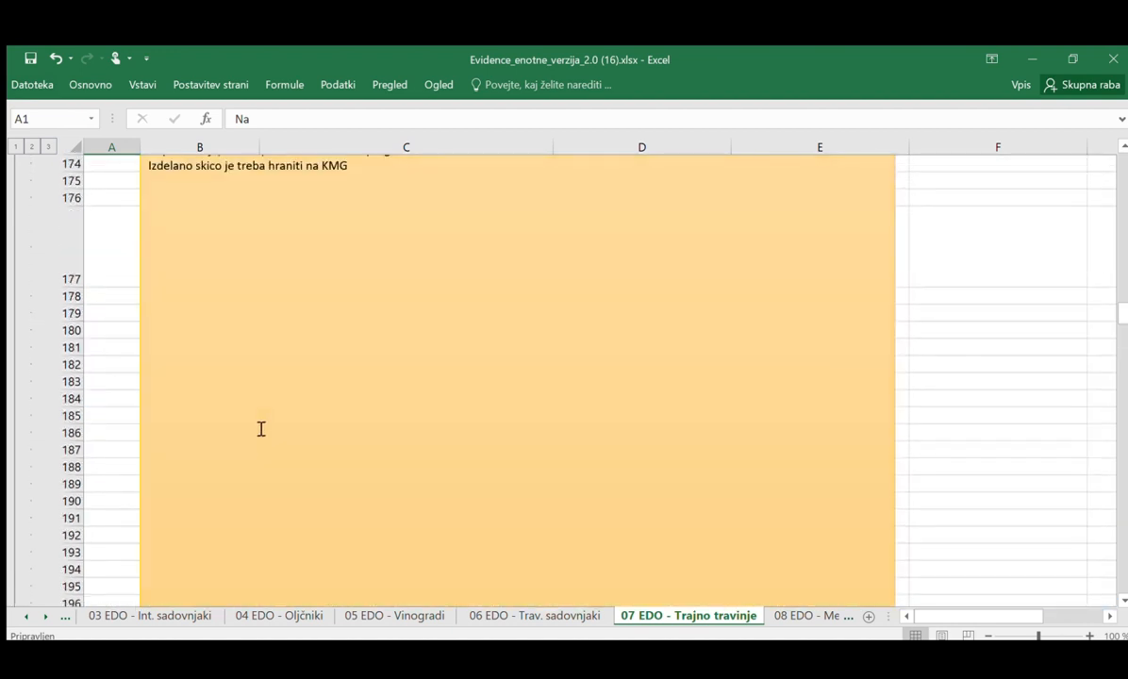
{"action": "scroll", "coordinate": [261, 429], "scroll_direction": "up", "scroll_amount": 1}
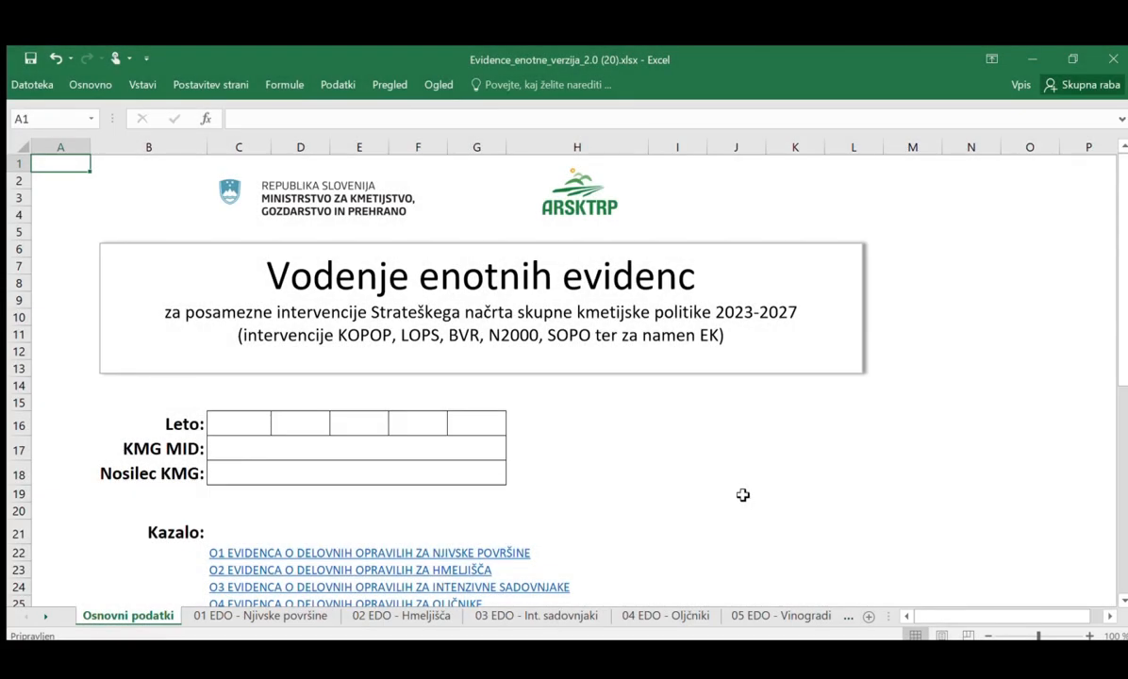
- Open the O10 organic and mineral fertiliser record from the Kazalo and go through the first entry's columns from GERK-PID to Gnojenje
{"action": "scroll", "coordinate": [743, 495], "scroll_direction": "down", "scroll_amount": 6}
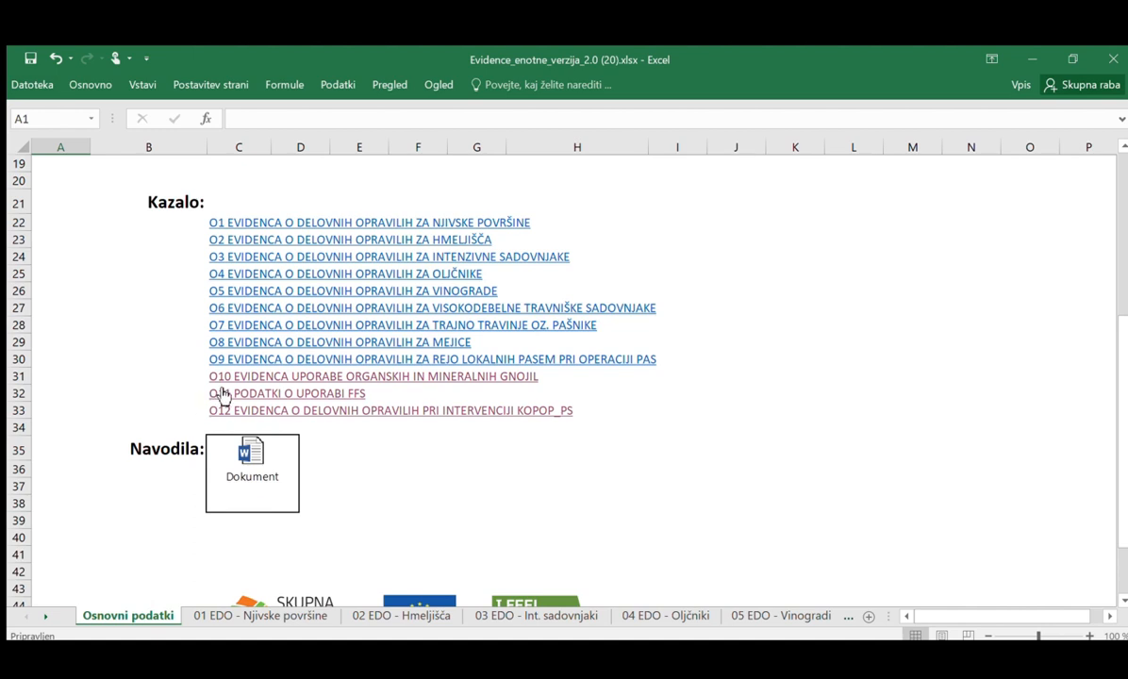
{"action": "left_click", "coordinate": [222, 377]}
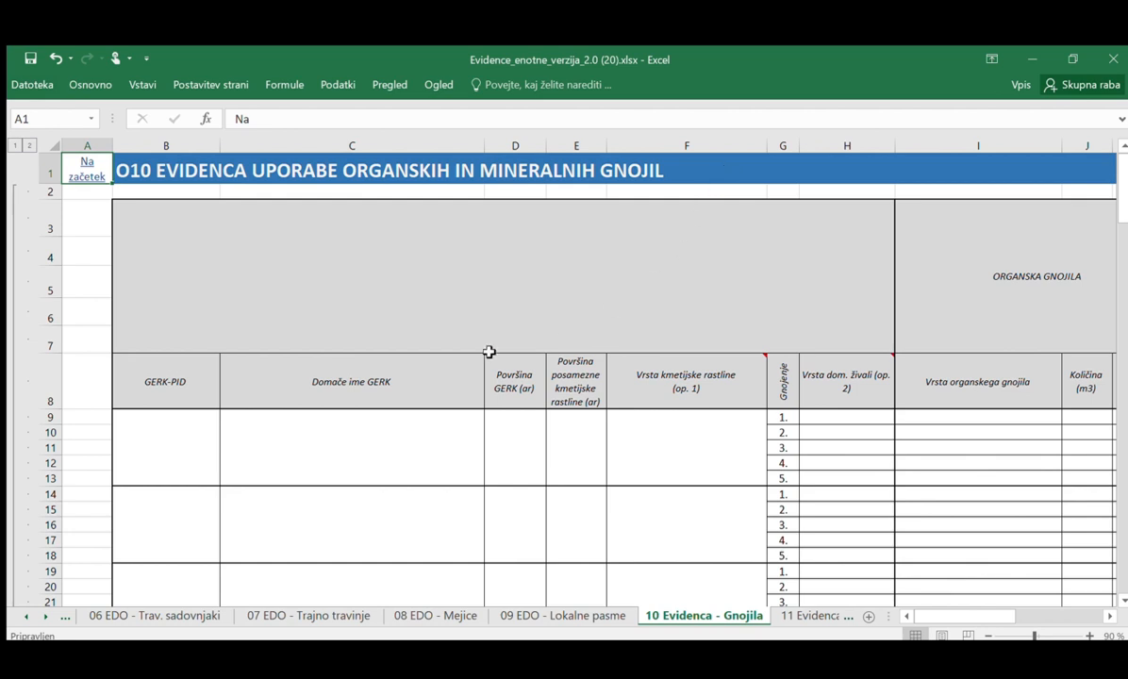
{"action": "left_click", "coordinate": [177, 426]}
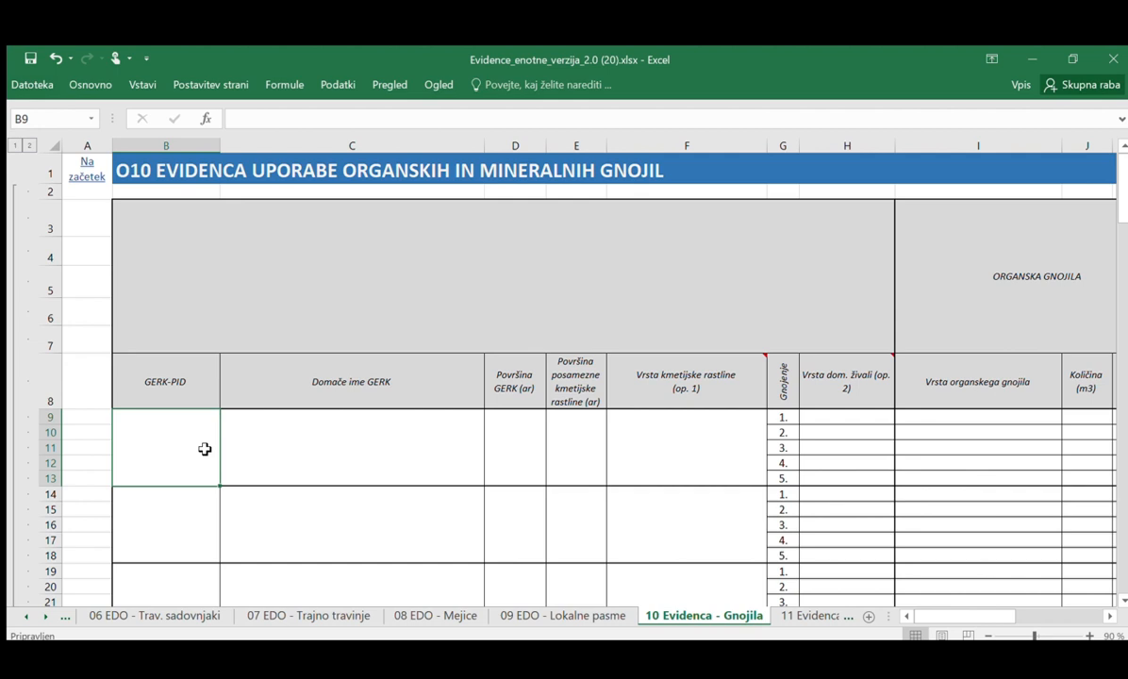
{"action": "left_click", "coordinate": [303, 450]}
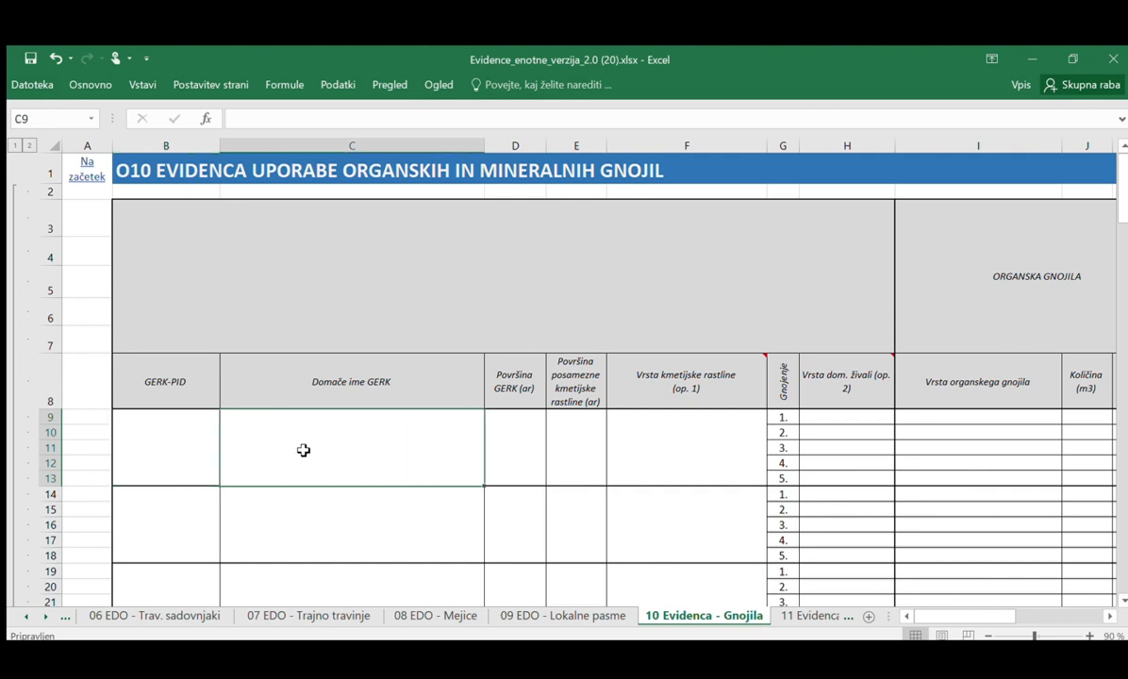
{"action": "left_click", "coordinate": [512, 450]}
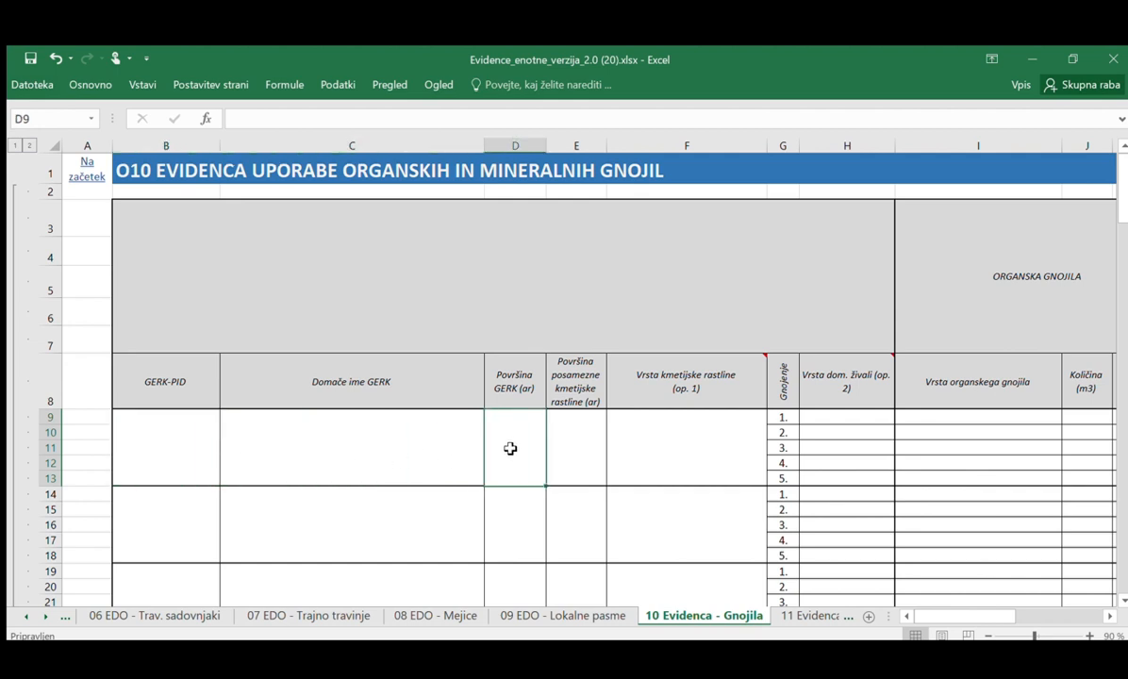
{"action": "left_click", "coordinate": [577, 449]}
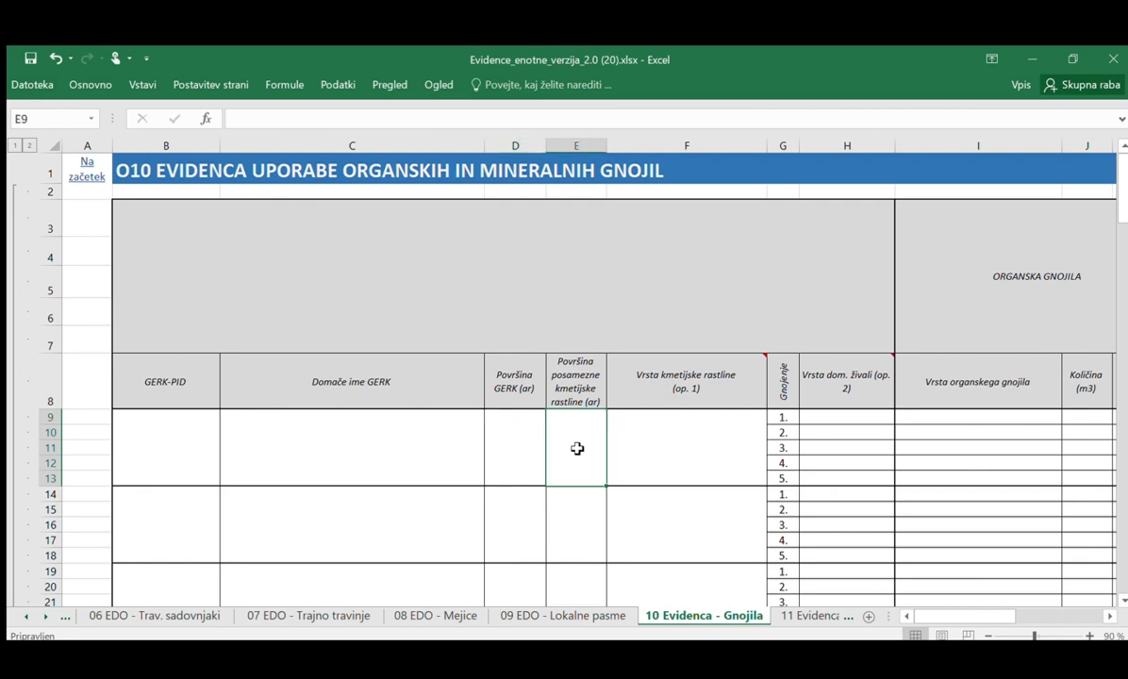
{"action": "left_click", "coordinate": [678, 437]}
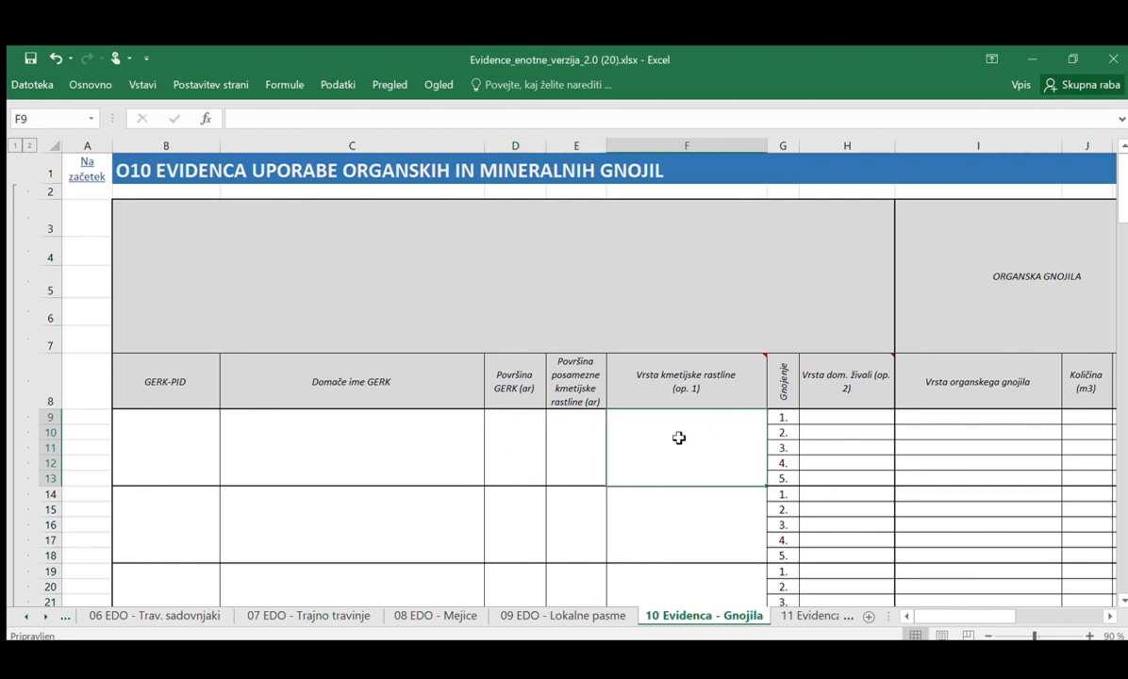
{"action": "left_click", "coordinate": [787, 384]}
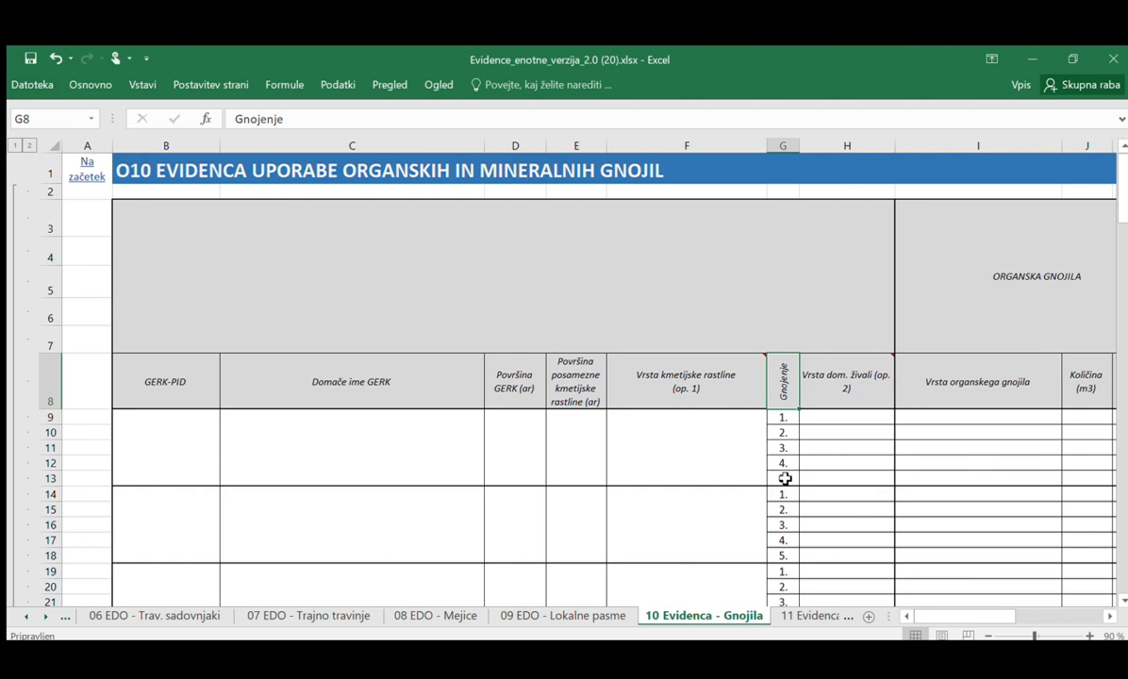
- Set Vrsta dom. živali to G - govedo for the first fertilisation of the first O10 entry
{"action": "left_click", "coordinate": [866, 419]}
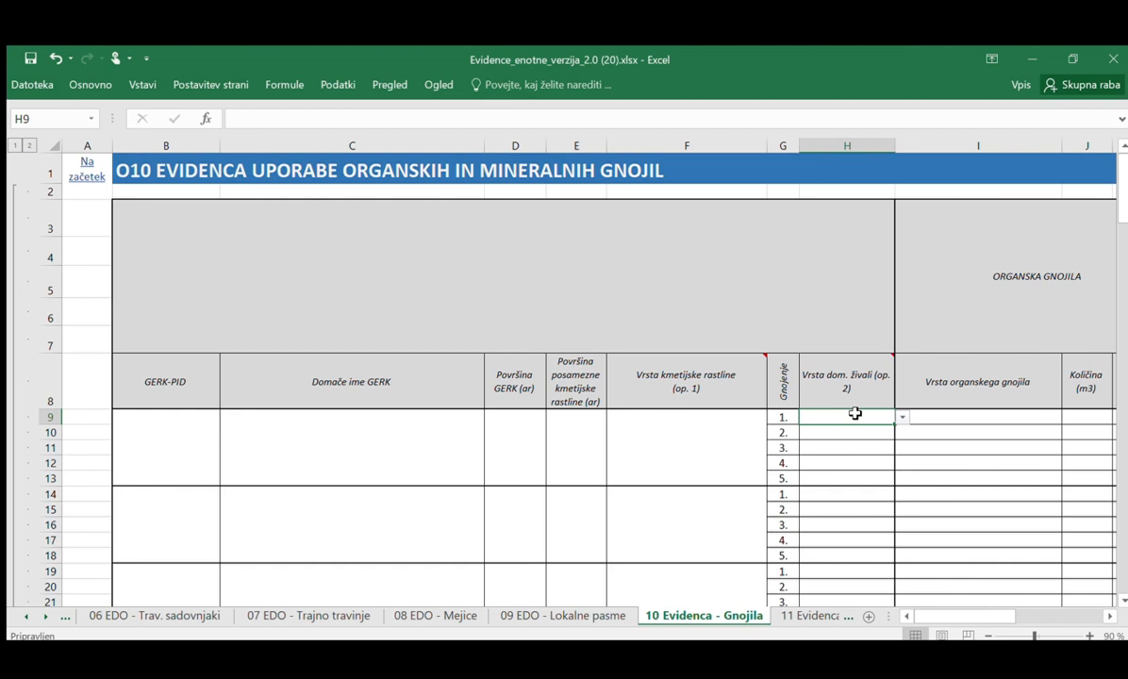
{"action": "left_click", "coordinate": [902, 417]}
{"action": "left_click", "coordinate": [867, 433]}
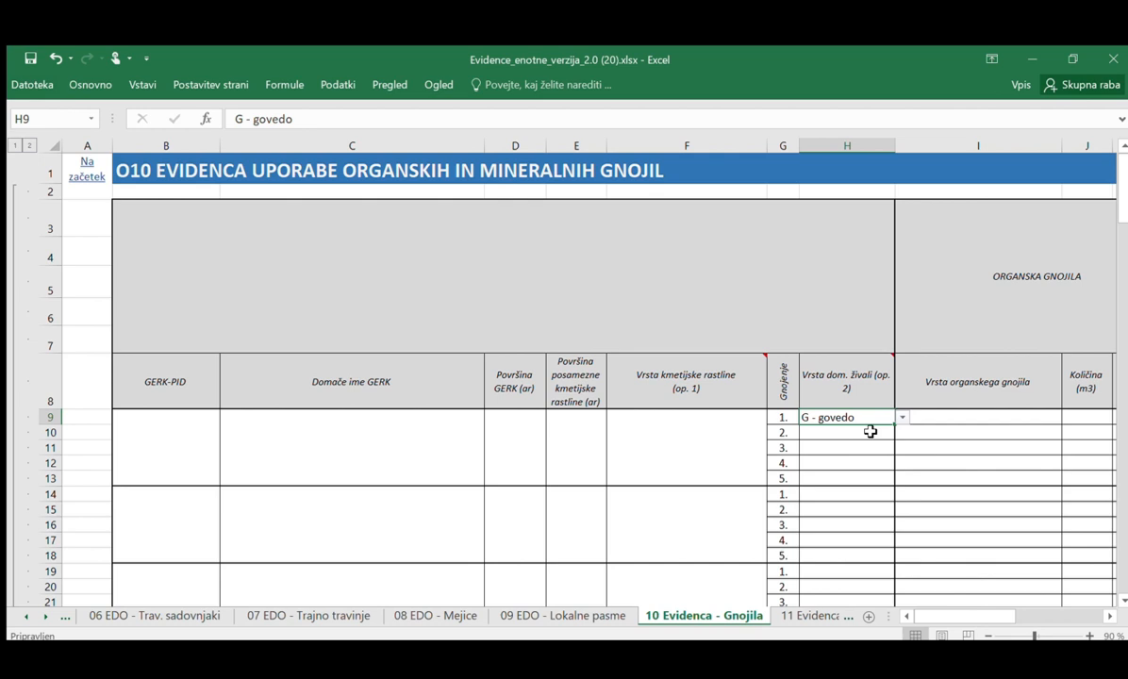
- Go through the first fertilisation's Organska gnojila cells and examine the Mineralna gnojila and SOPO / shema NIZI headings
{"action": "left_click_drag", "start_coordinate": [928, 617], "coordinate": [982, 615]}
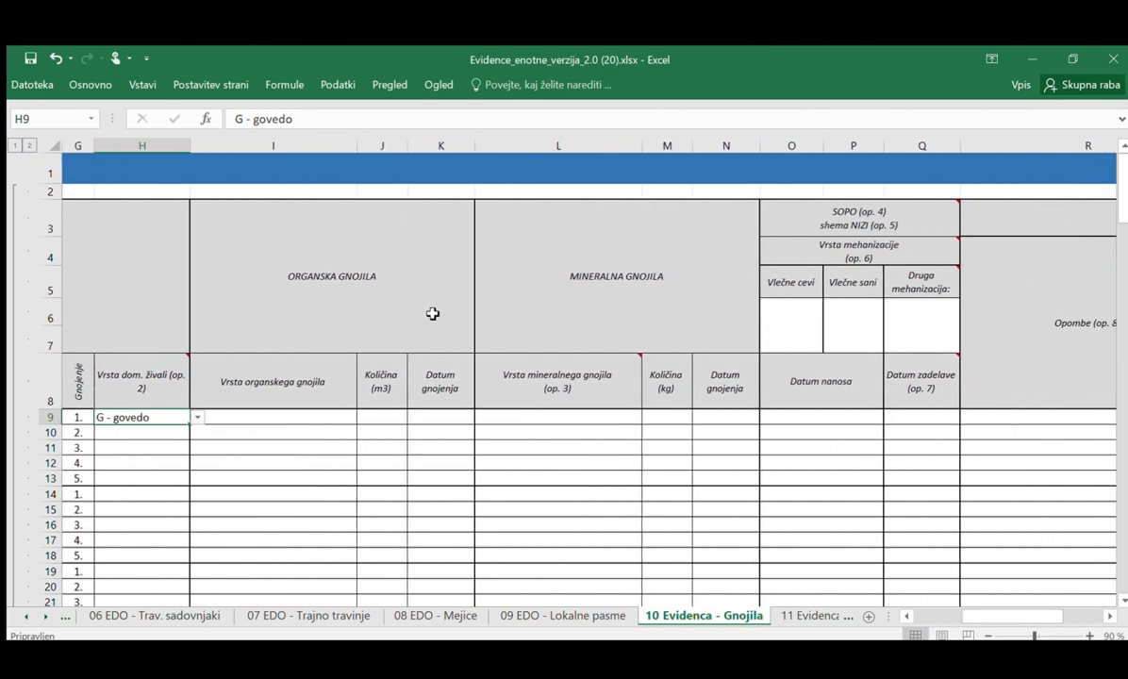
{"action": "left_click", "coordinate": [320, 420]}
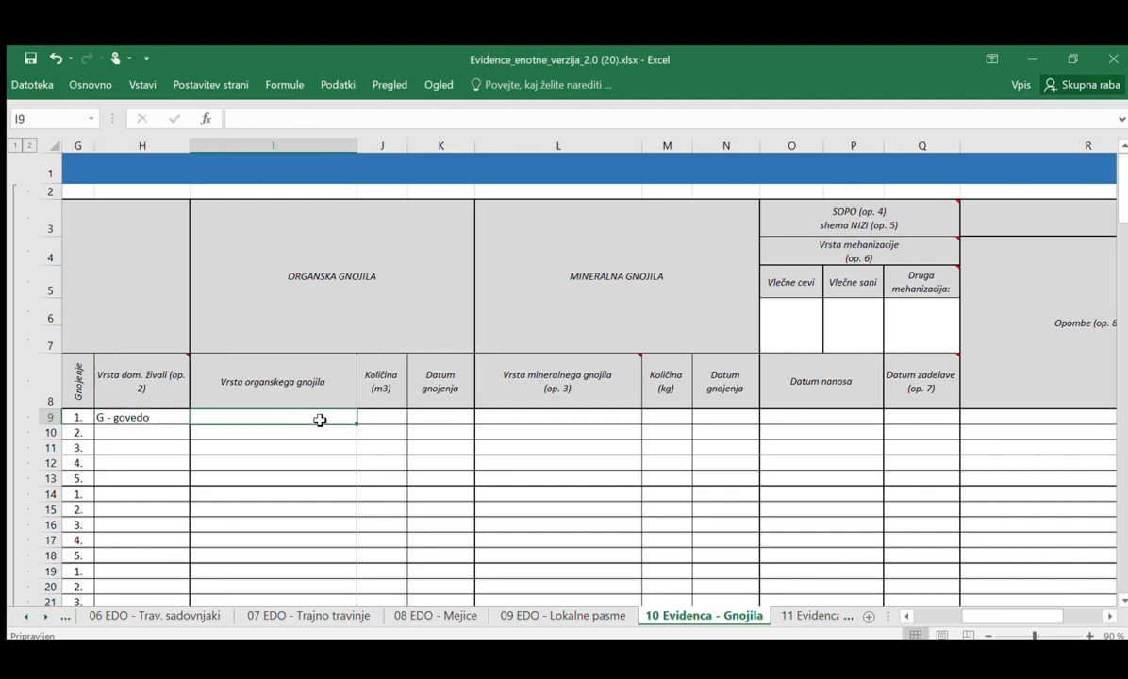
{"action": "left_click", "coordinate": [366, 417]}
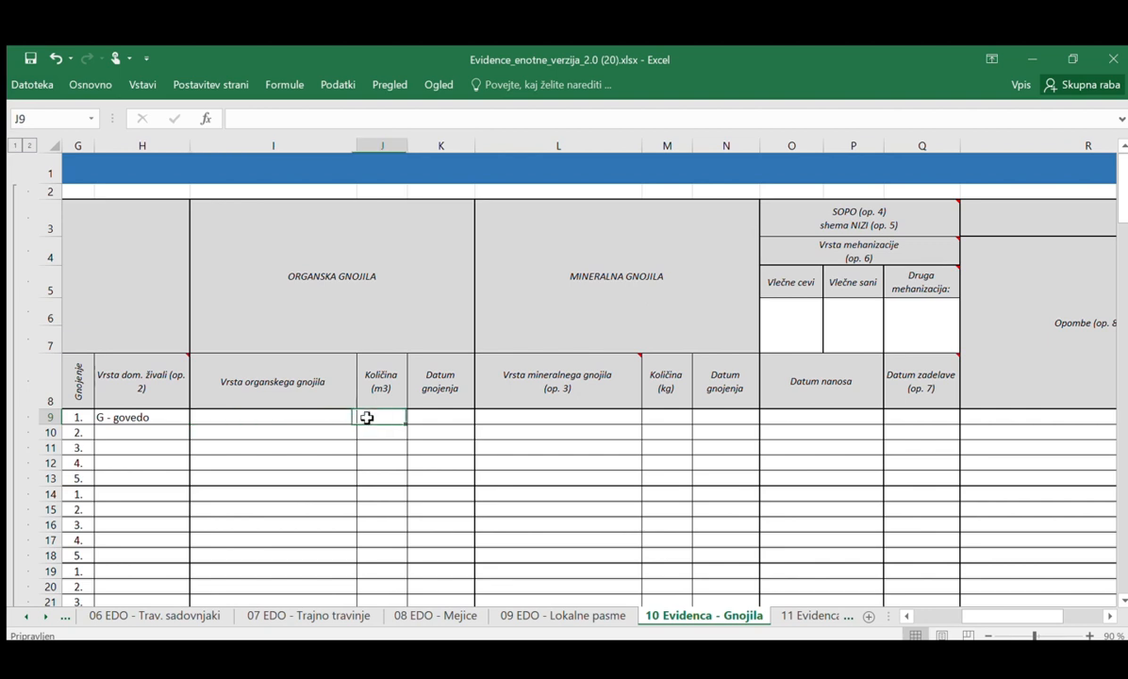
{"action": "left_click", "coordinate": [417, 418]}
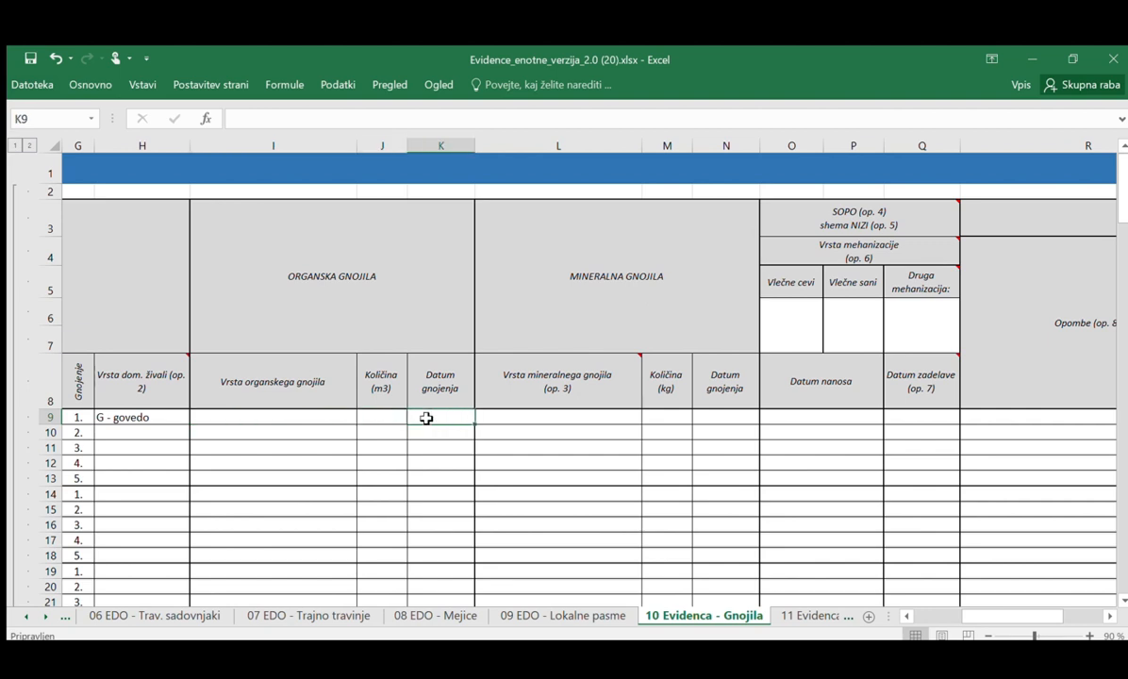
{"action": "left_click", "coordinate": [616, 311]}
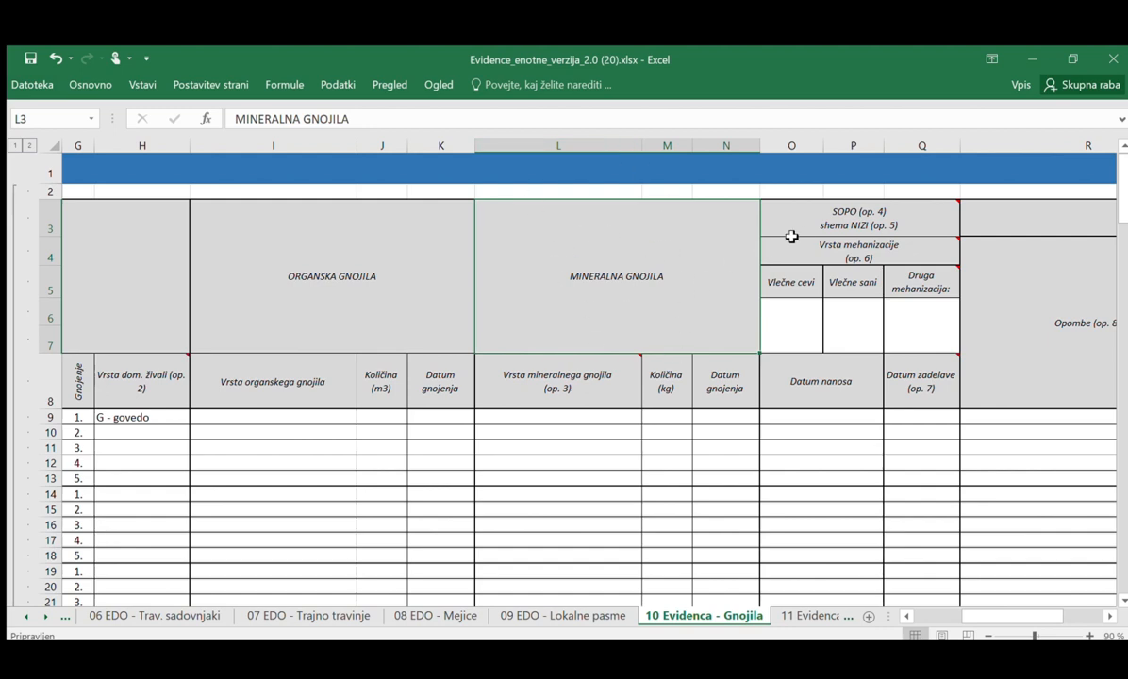
{"action": "mouse_move", "coordinate": [852, 221]}
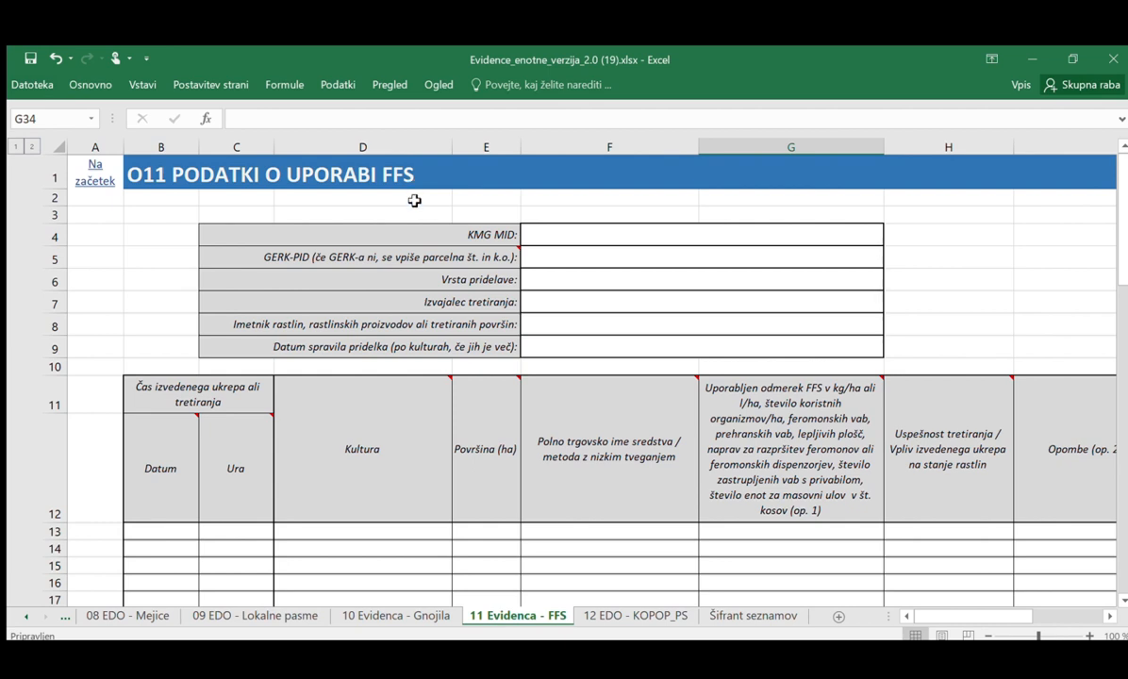
- Select the KMG MID and GERK-PID cells in the O11 record on FFS use and check the GERK-PID heading
{"action": "left_click", "coordinate": [592, 236]}
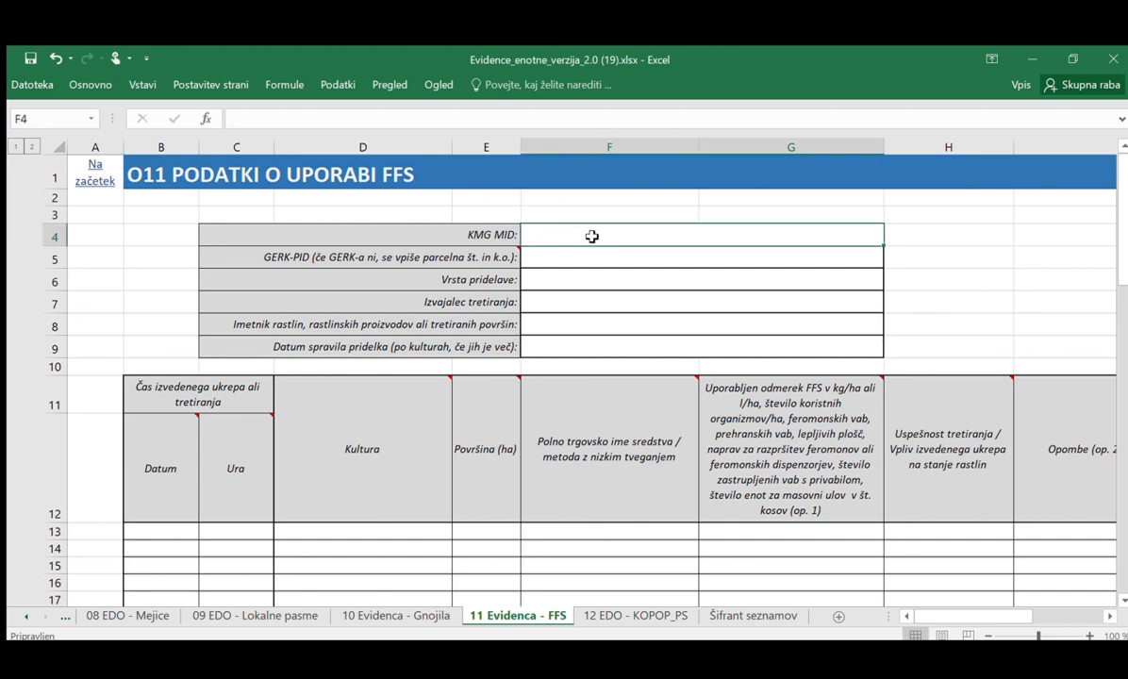
{"action": "left_click", "coordinate": [571, 261]}
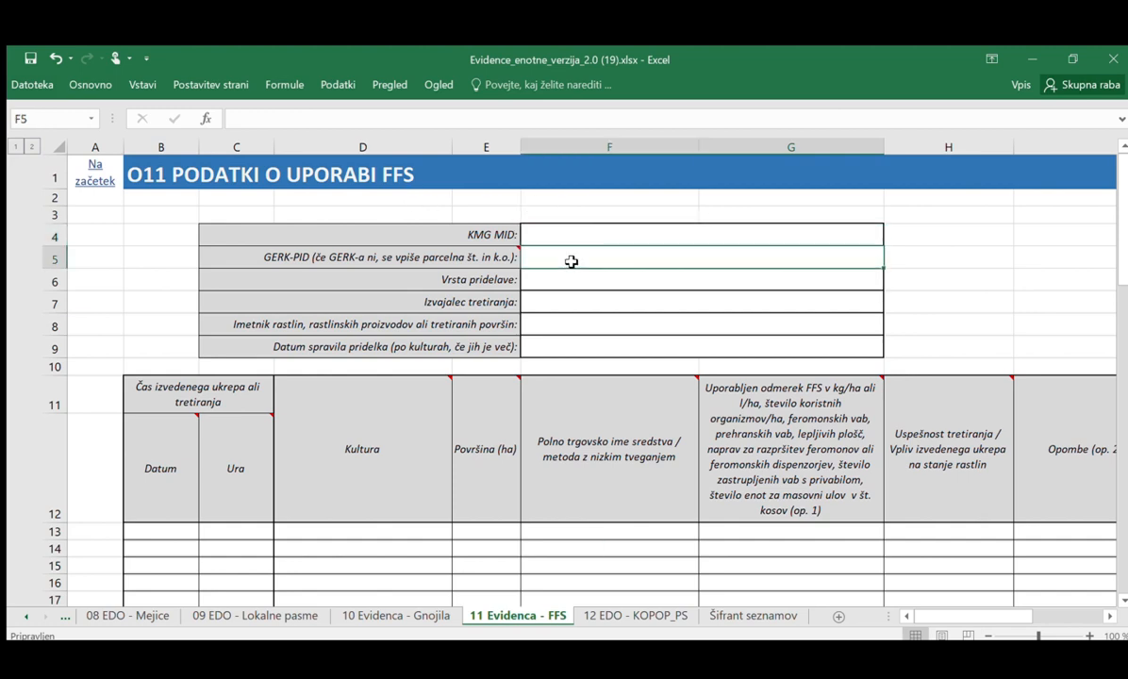
{"action": "mouse_move", "coordinate": [452, 252]}
- Set Vrsta pridelave to Zaščiten prostor in the O11 record
{"action": "left_click", "coordinate": [549, 284]}
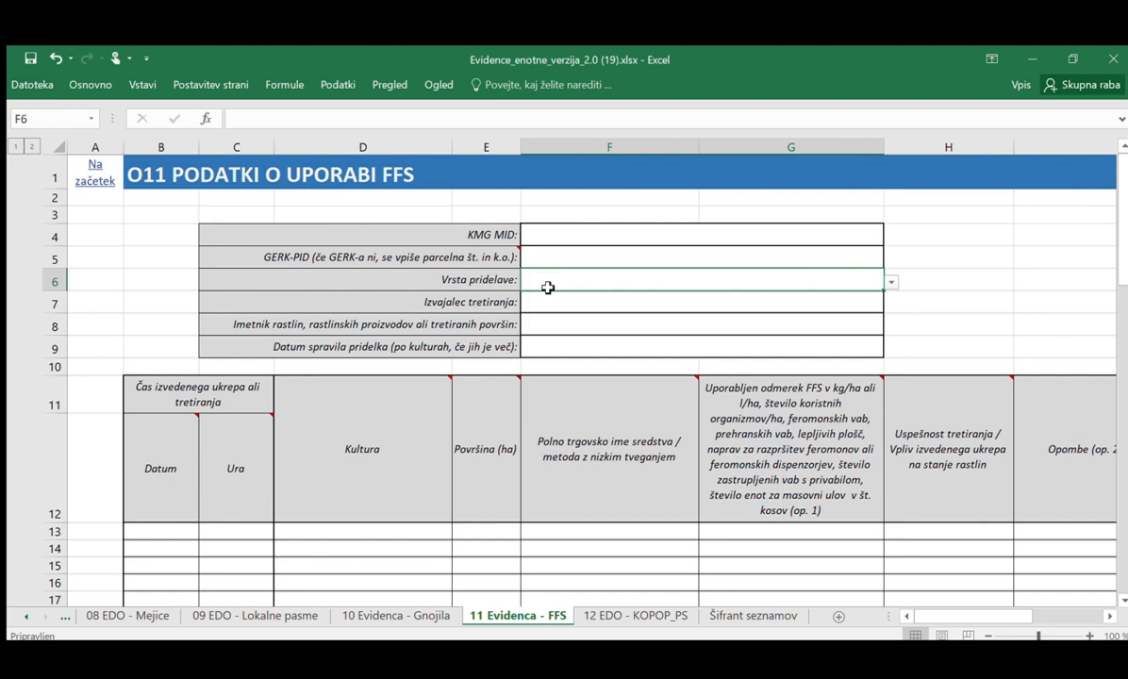
{"action": "left_click", "coordinate": [891, 282]}
{"action": "left_click", "coordinate": [876, 299]}
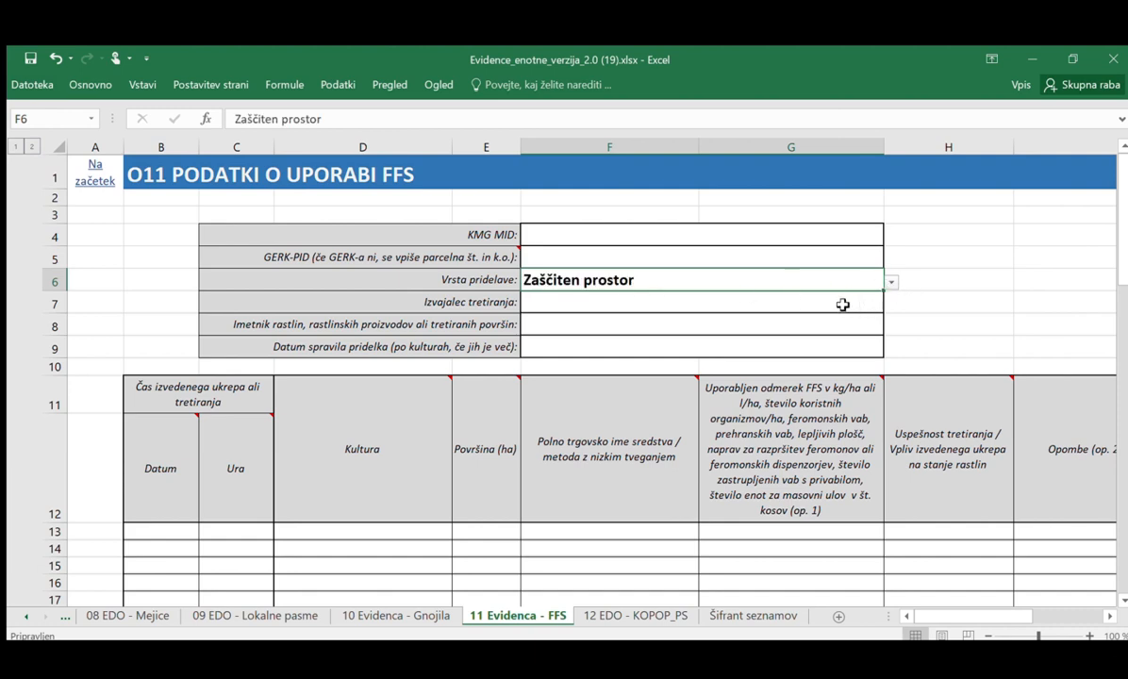
- Select in turn the O11 cells for Izvajalec tretiranja, Imetnik rastlin and Datum spravila pridelka
{"action": "left_click", "coordinate": [573, 304]}
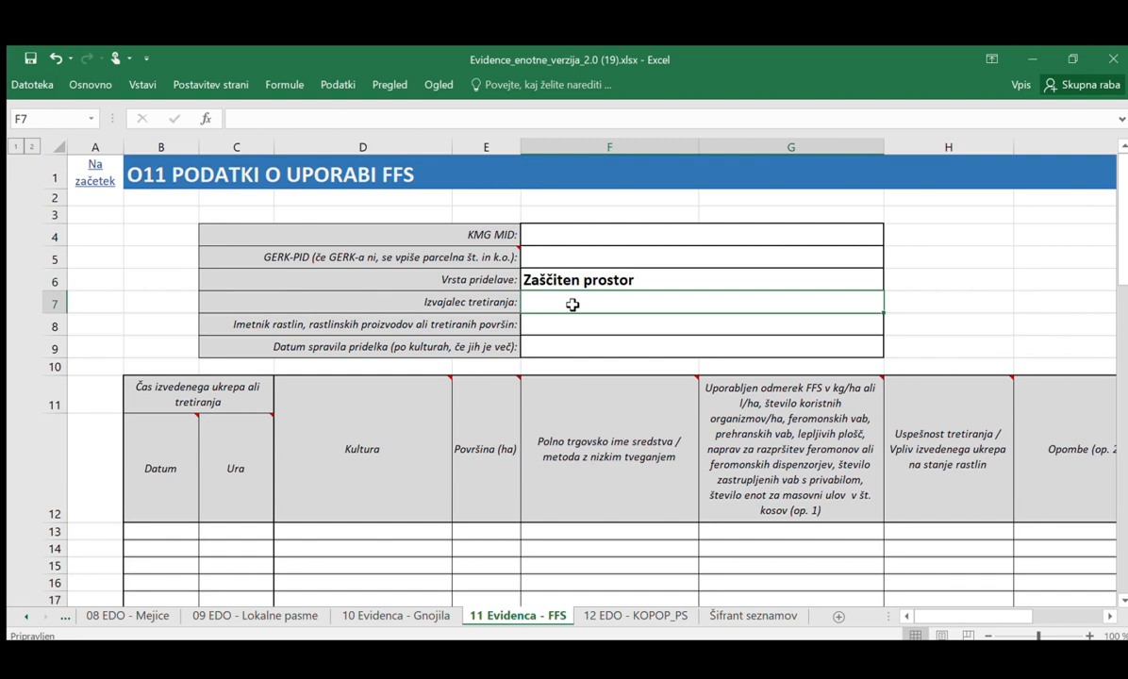
{"action": "left_click", "coordinate": [565, 326]}
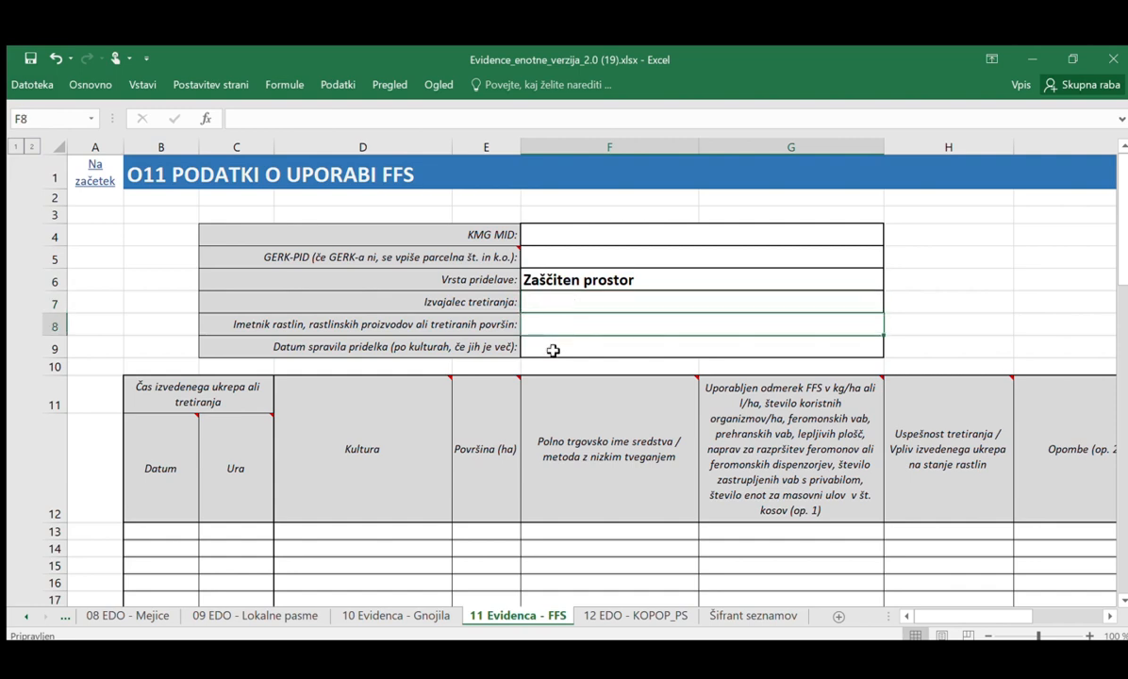
{"action": "left_click", "coordinate": [553, 350]}
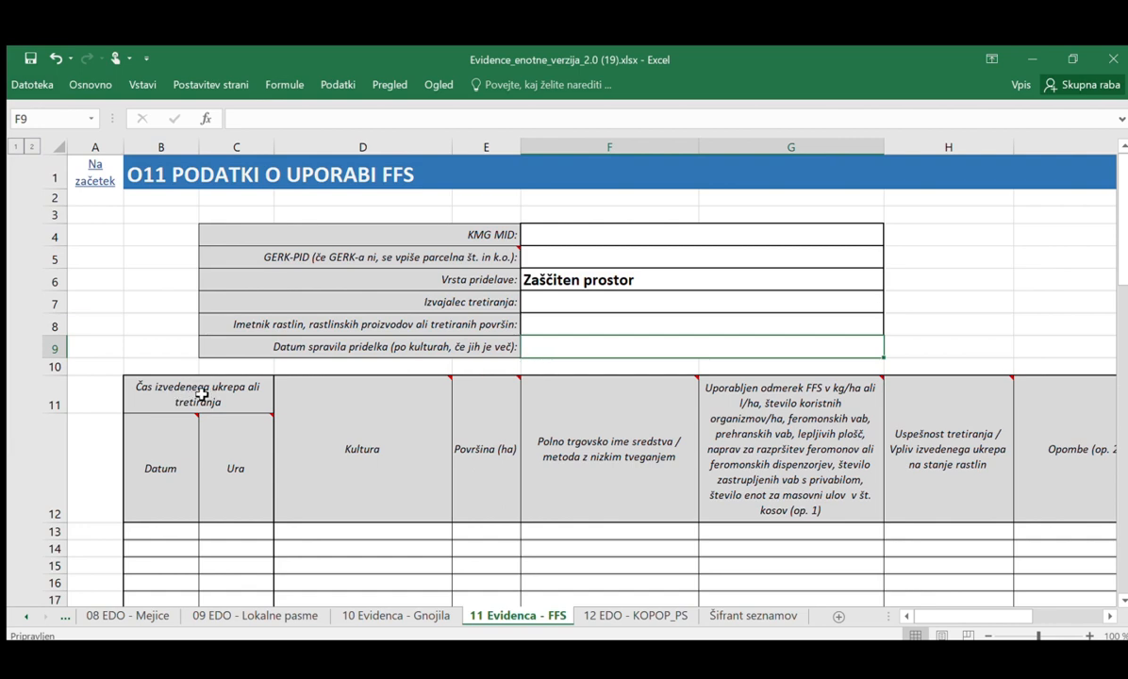
- Read the O11 heading notes for Kultura, Površina, Polno trgovsko ime sredstva and Uporabljen odmerek FFS
{"action": "mouse_move", "coordinate": [377, 427]}
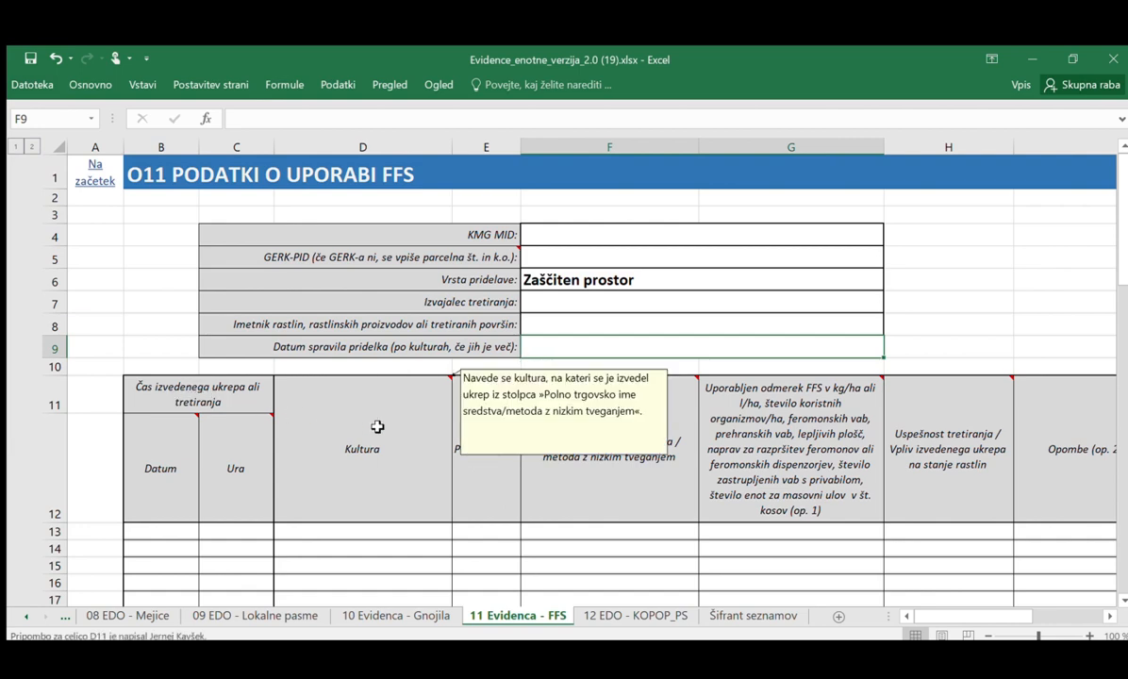
{"action": "mouse_move", "coordinate": [500, 495]}
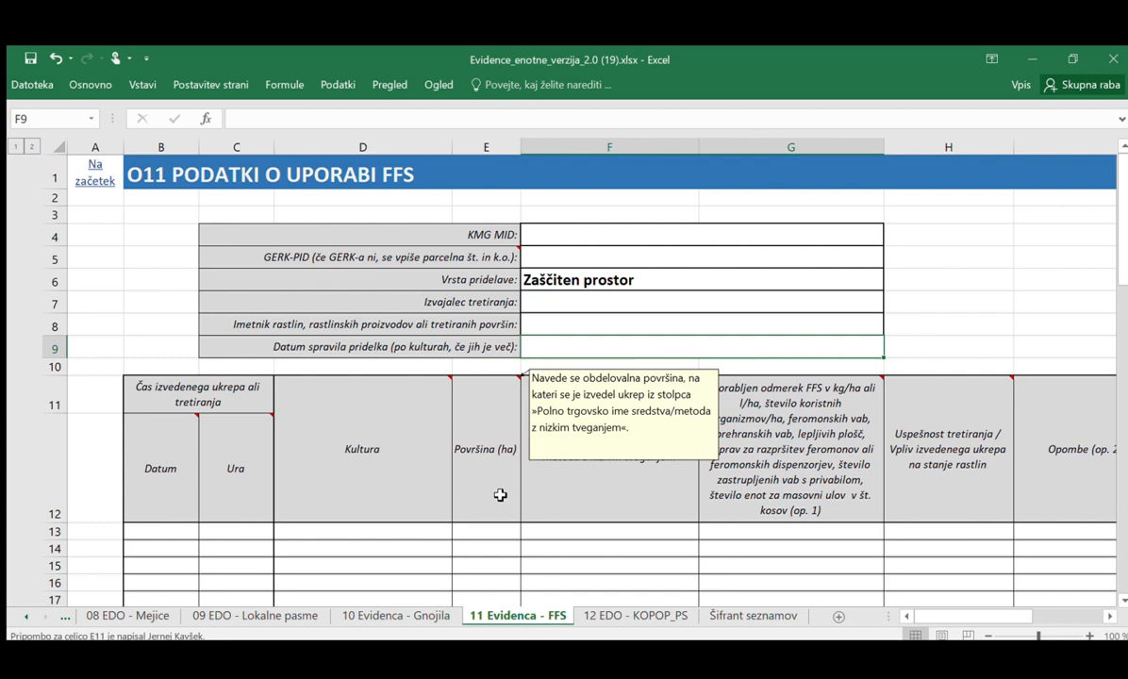
{"action": "mouse_move", "coordinate": [592, 503]}
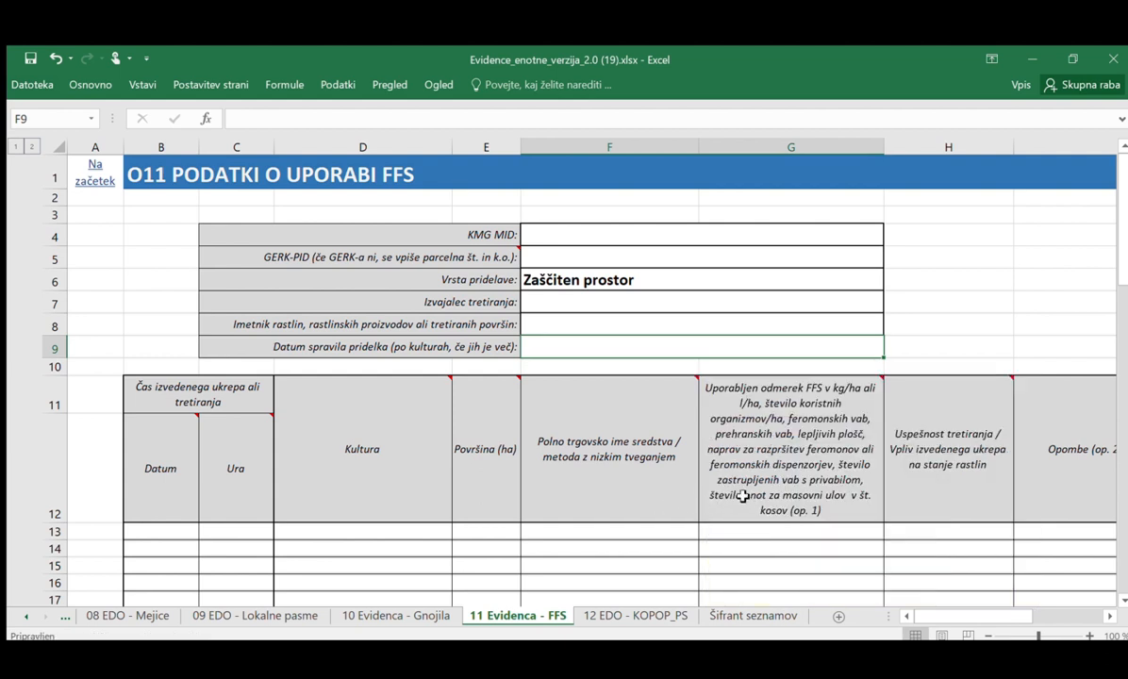
{"action": "mouse_move", "coordinate": [769, 505]}
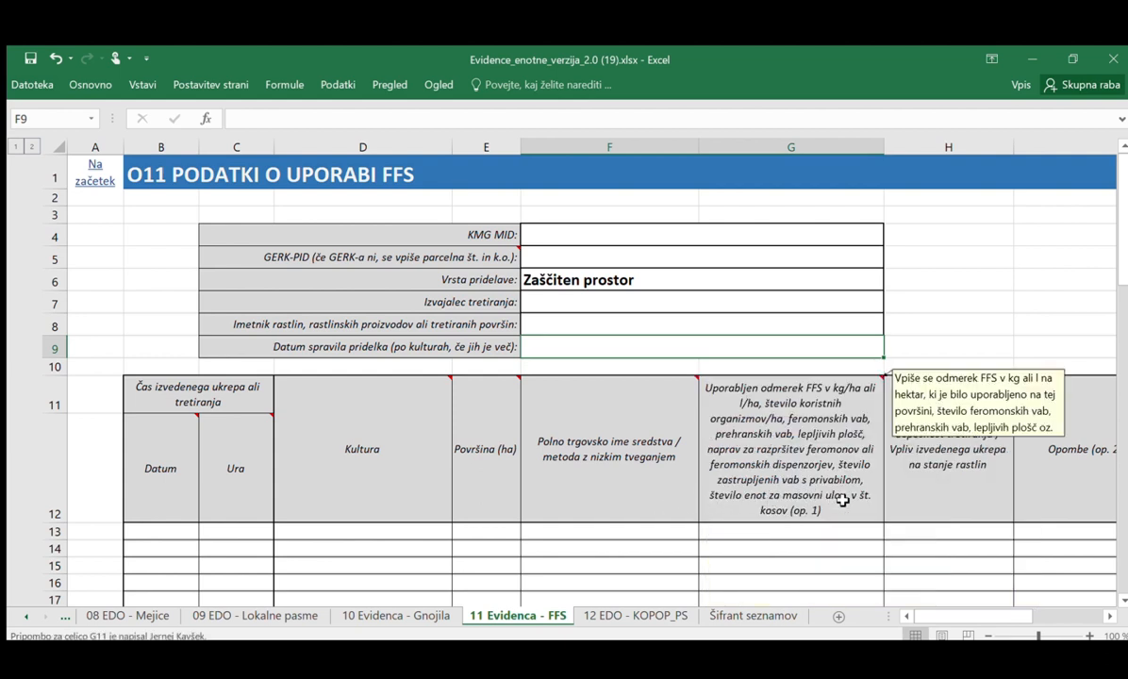
- Read the note on Uspešnost tretiranja / Vpliv izvedenega ukrepa na stanje rastlin and choose the first listed option for the first treatment row
{"action": "mouse_move", "coordinate": [919, 507]}
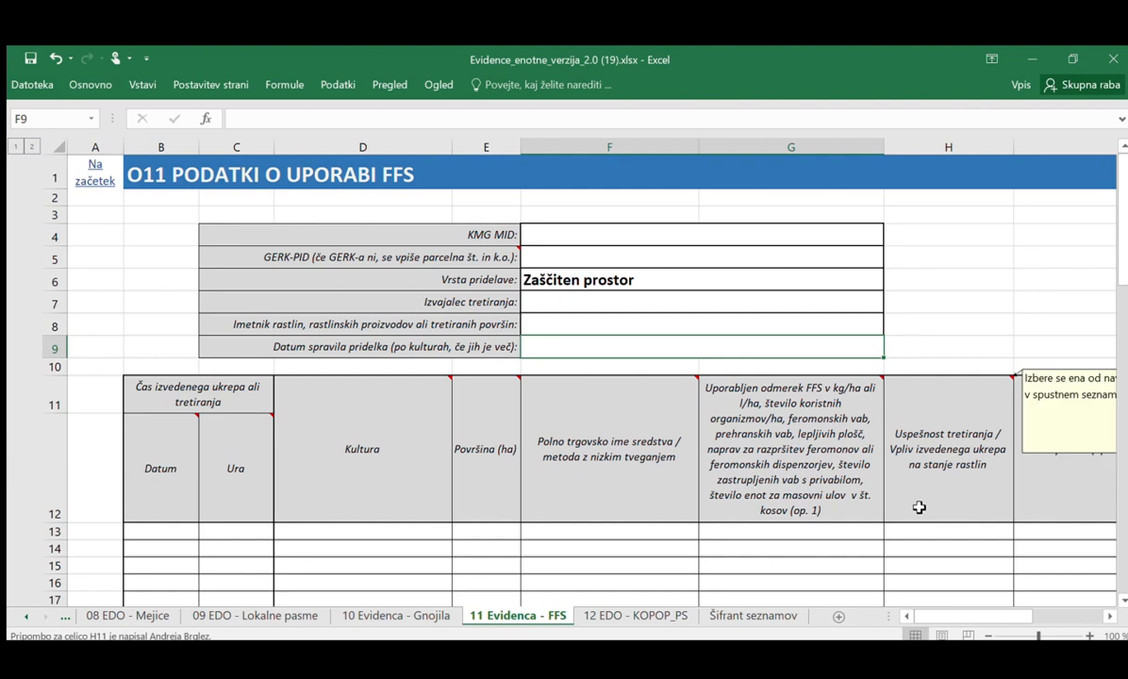
{"action": "left_click", "coordinate": [927, 534]}
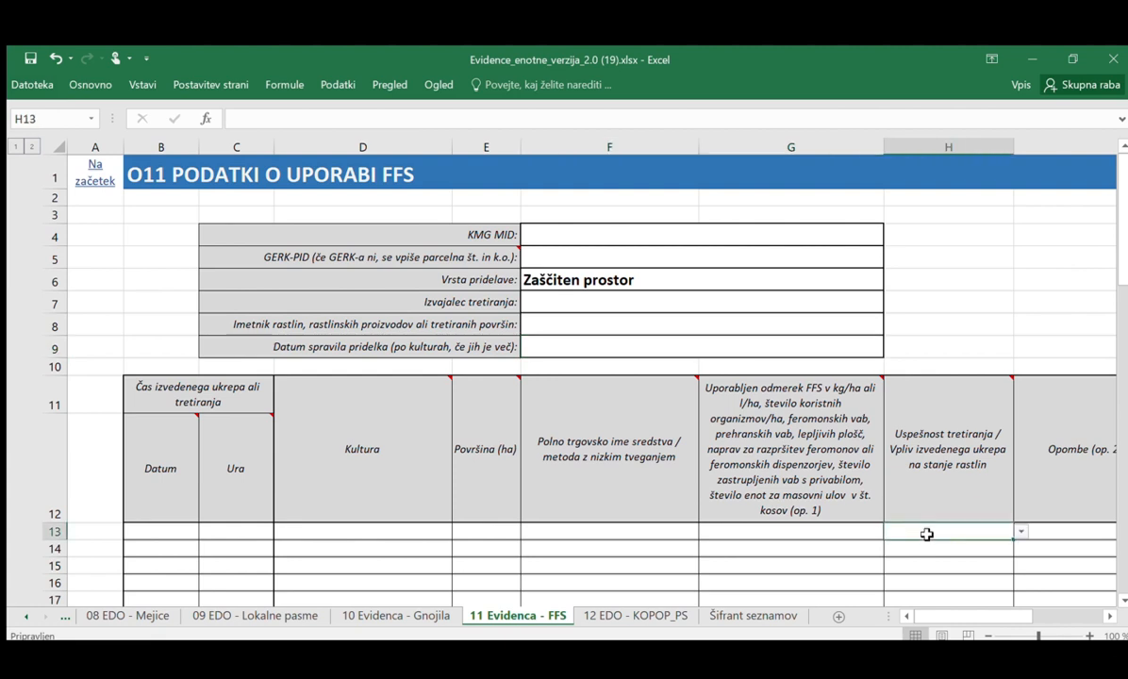
{"action": "left_click", "coordinate": [1021, 532]}
{"action": "left_click", "coordinate": [1014, 543]}
{"action": "left_click_drag", "start_coordinate": [987, 618], "coordinate": [1041, 620]}
{"action": "mouse_move", "coordinate": [585, 462]}
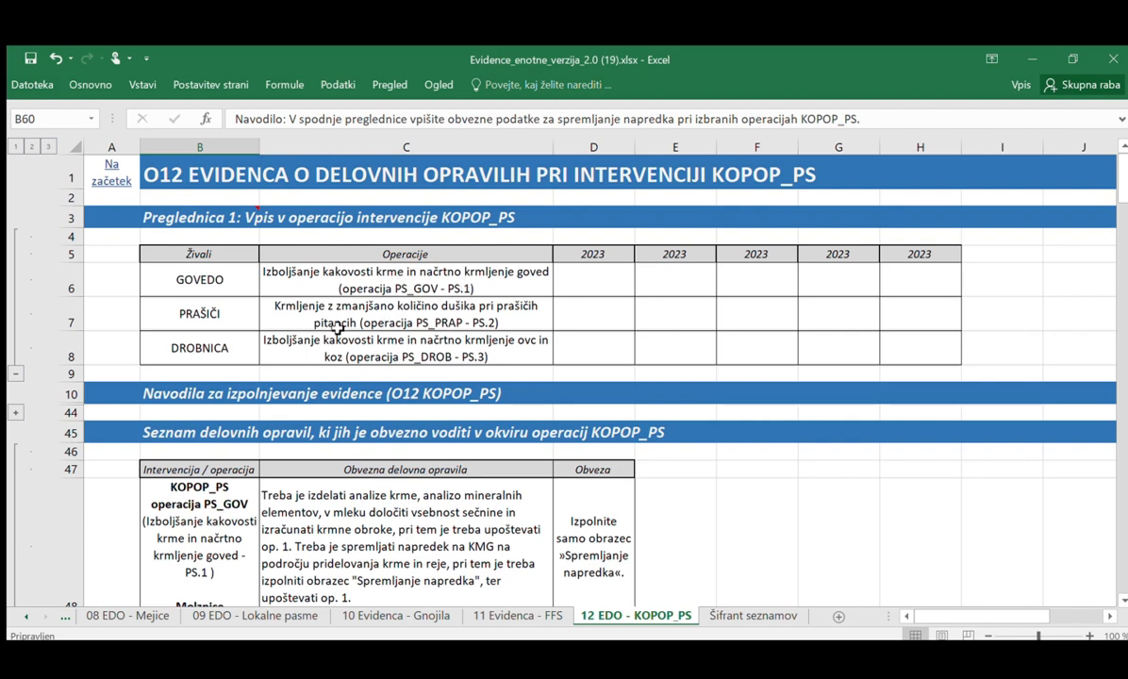
- Select the PS_GOV Molznice obligation in the O12 KOPOP_PS record, and examine the Spremljanje napredka form's instructions and PS.1 table
{"action": "scroll", "coordinate": [396, 359], "scroll_direction": "down", "scroll_amount": 1}
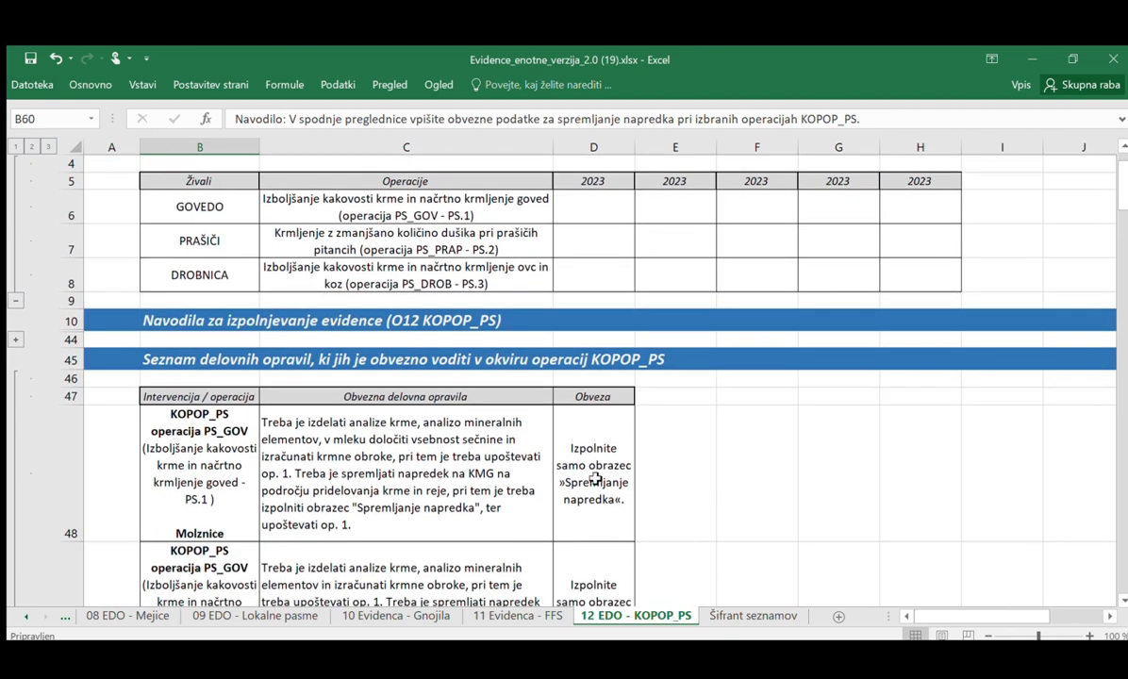
{"action": "left_click", "coordinate": [604, 465]}
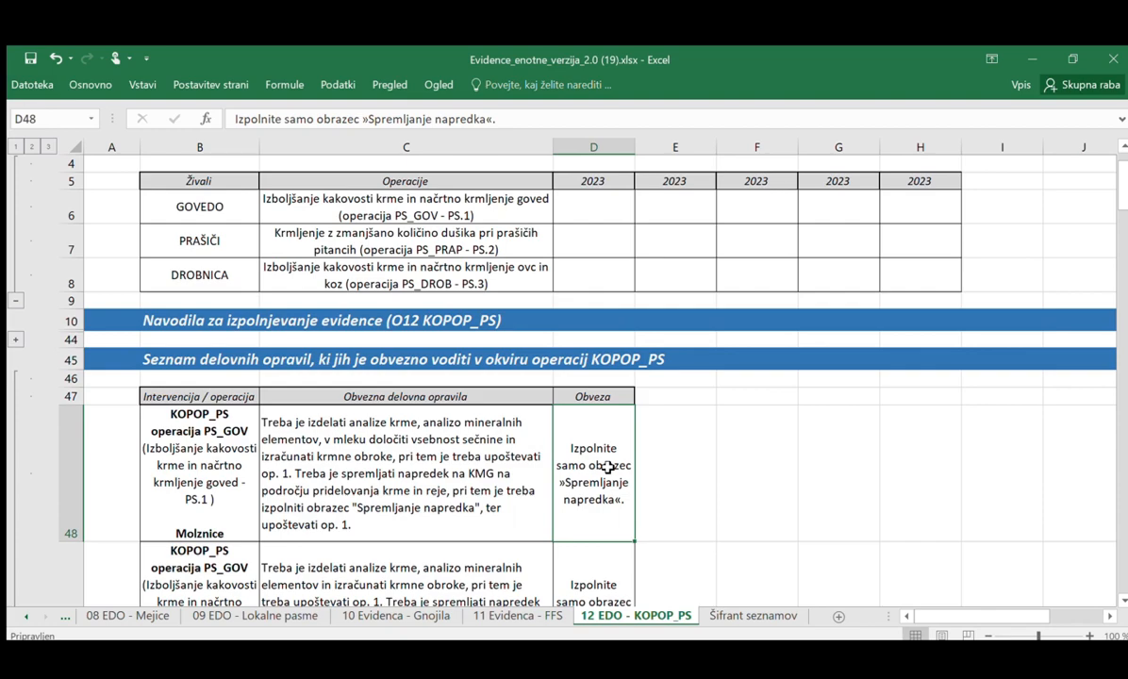
{"action": "scroll", "coordinate": [595, 472], "scroll_direction": "down", "scroll_amount": 5}
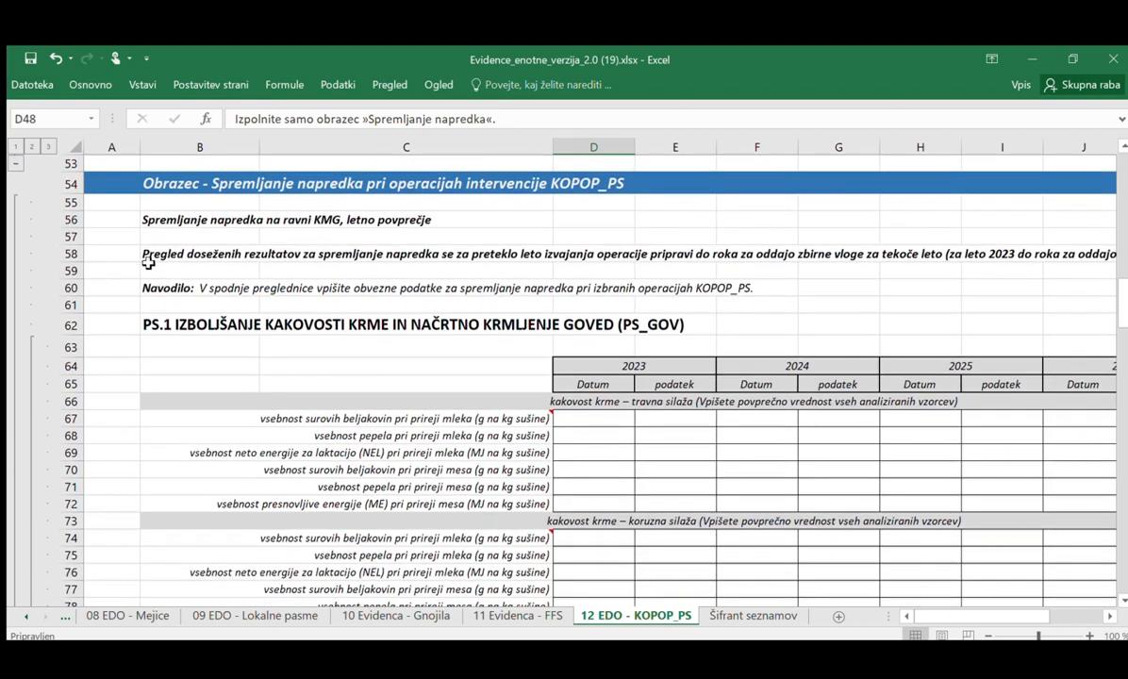
{"action": "left_click", "coordinate": [143, 247]}
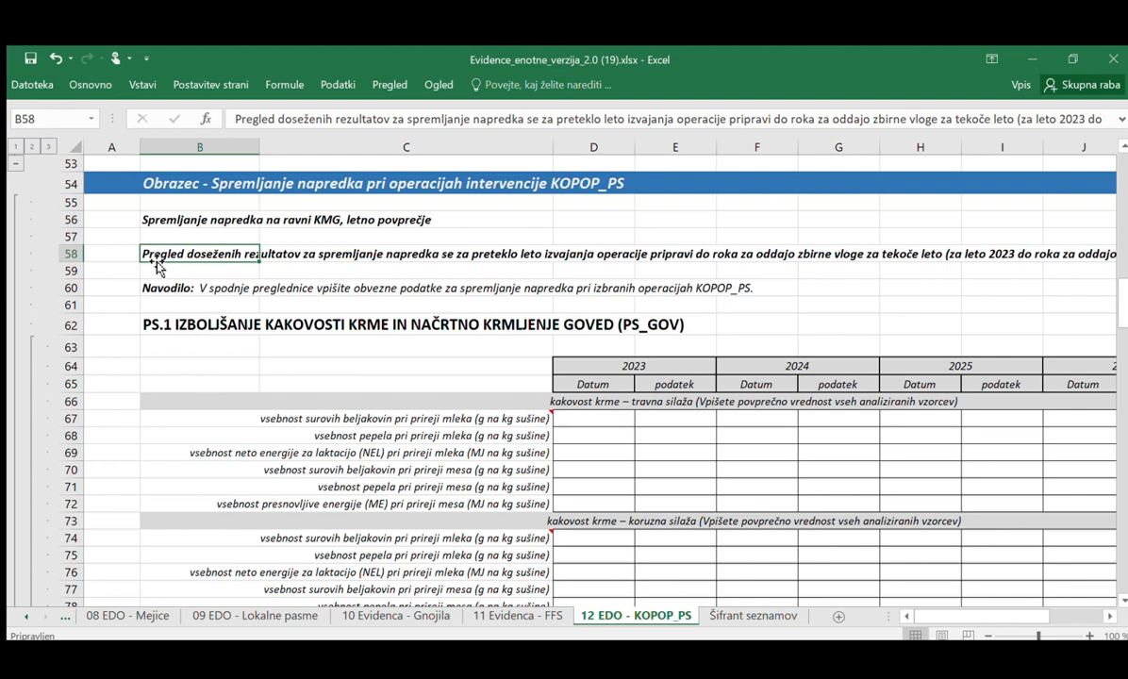
{"action": "left_click", "coordinate": [157, 289]}
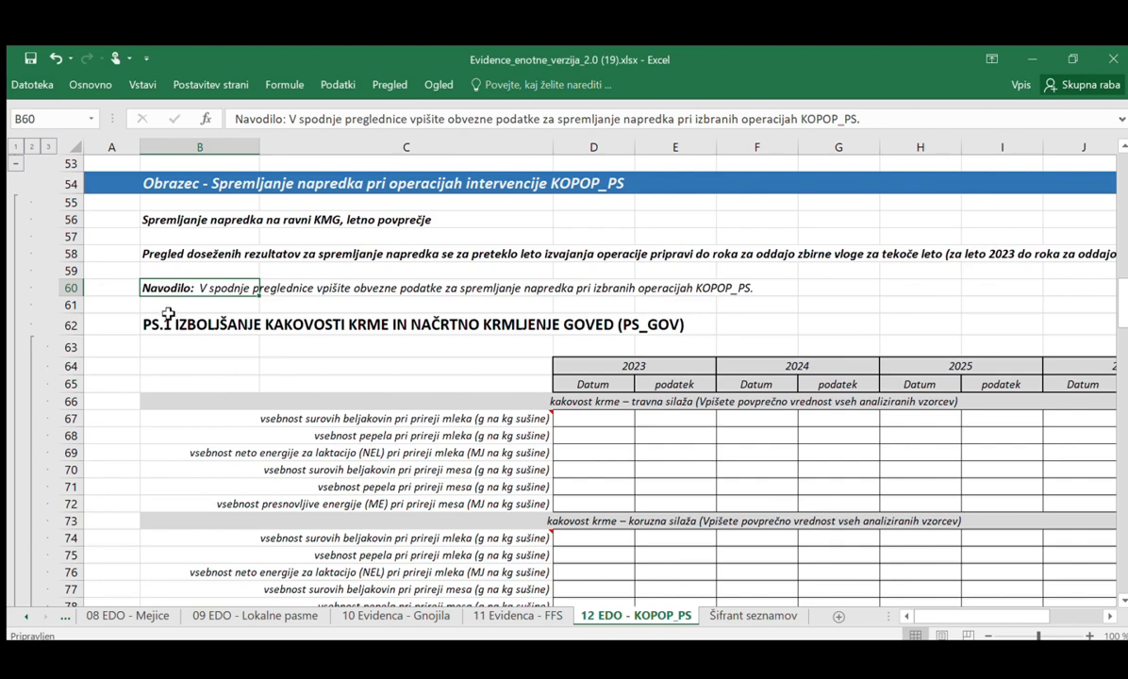
{"action": "scroll", "coordinate": [165, 317], "scroll_direction": "down", "scroll_amount": 7}
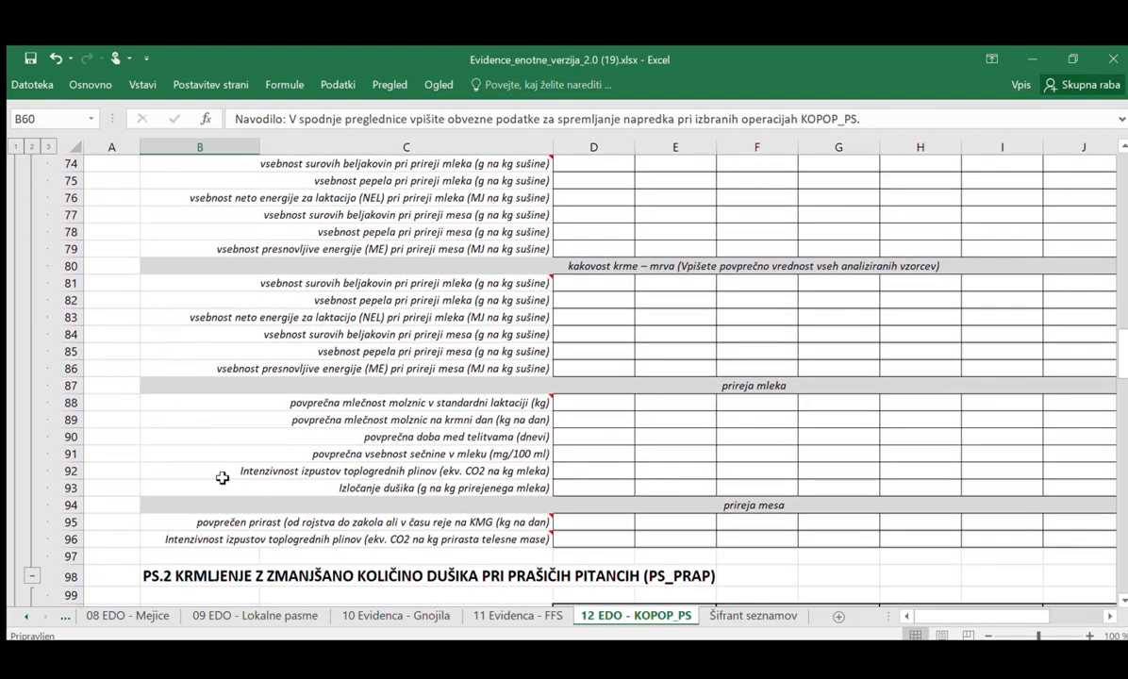
{"action": "left_click", "coordinate": [209, 523]}
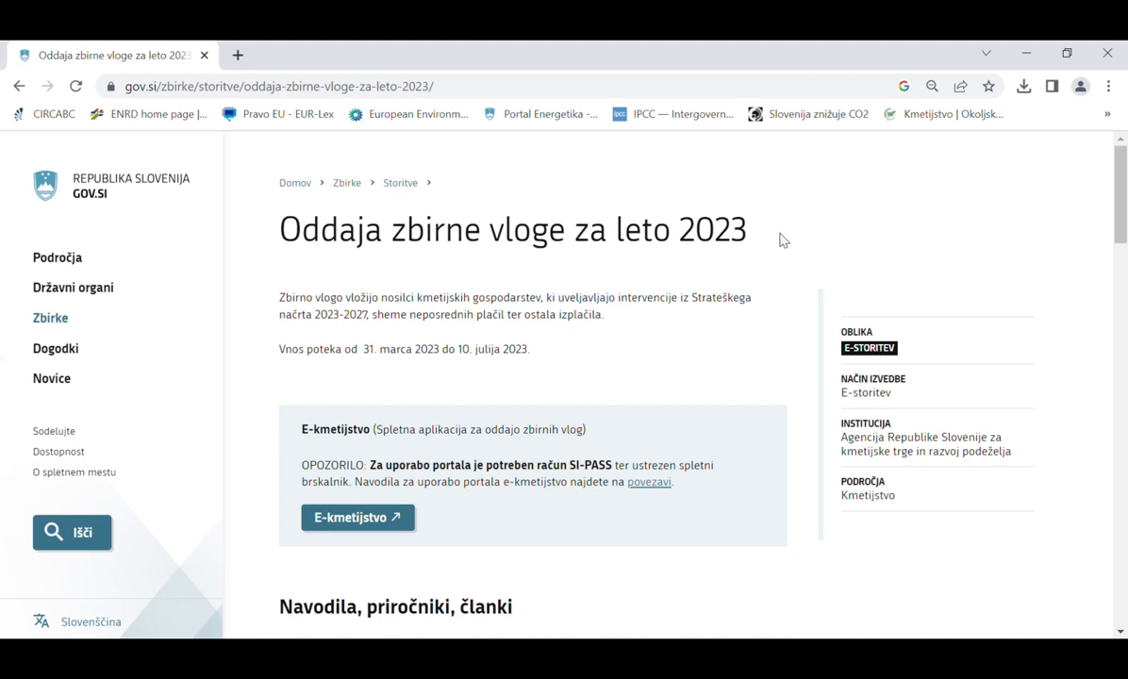
- Switch to the Oddaja zbirne vloge za leto 2023 page on gov.si in the browser and look through its instructions and forms sections
{"action": "scroll", "coordinate": [781, 240], "scroll_direction": "down", "scroll_amount": 5}
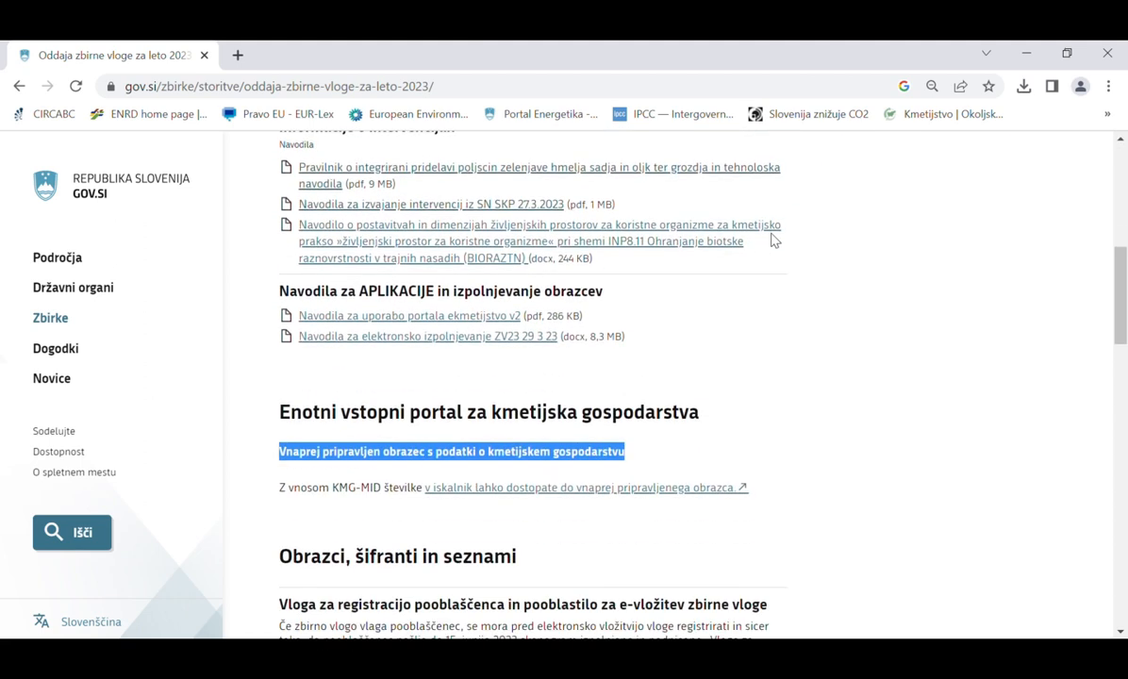